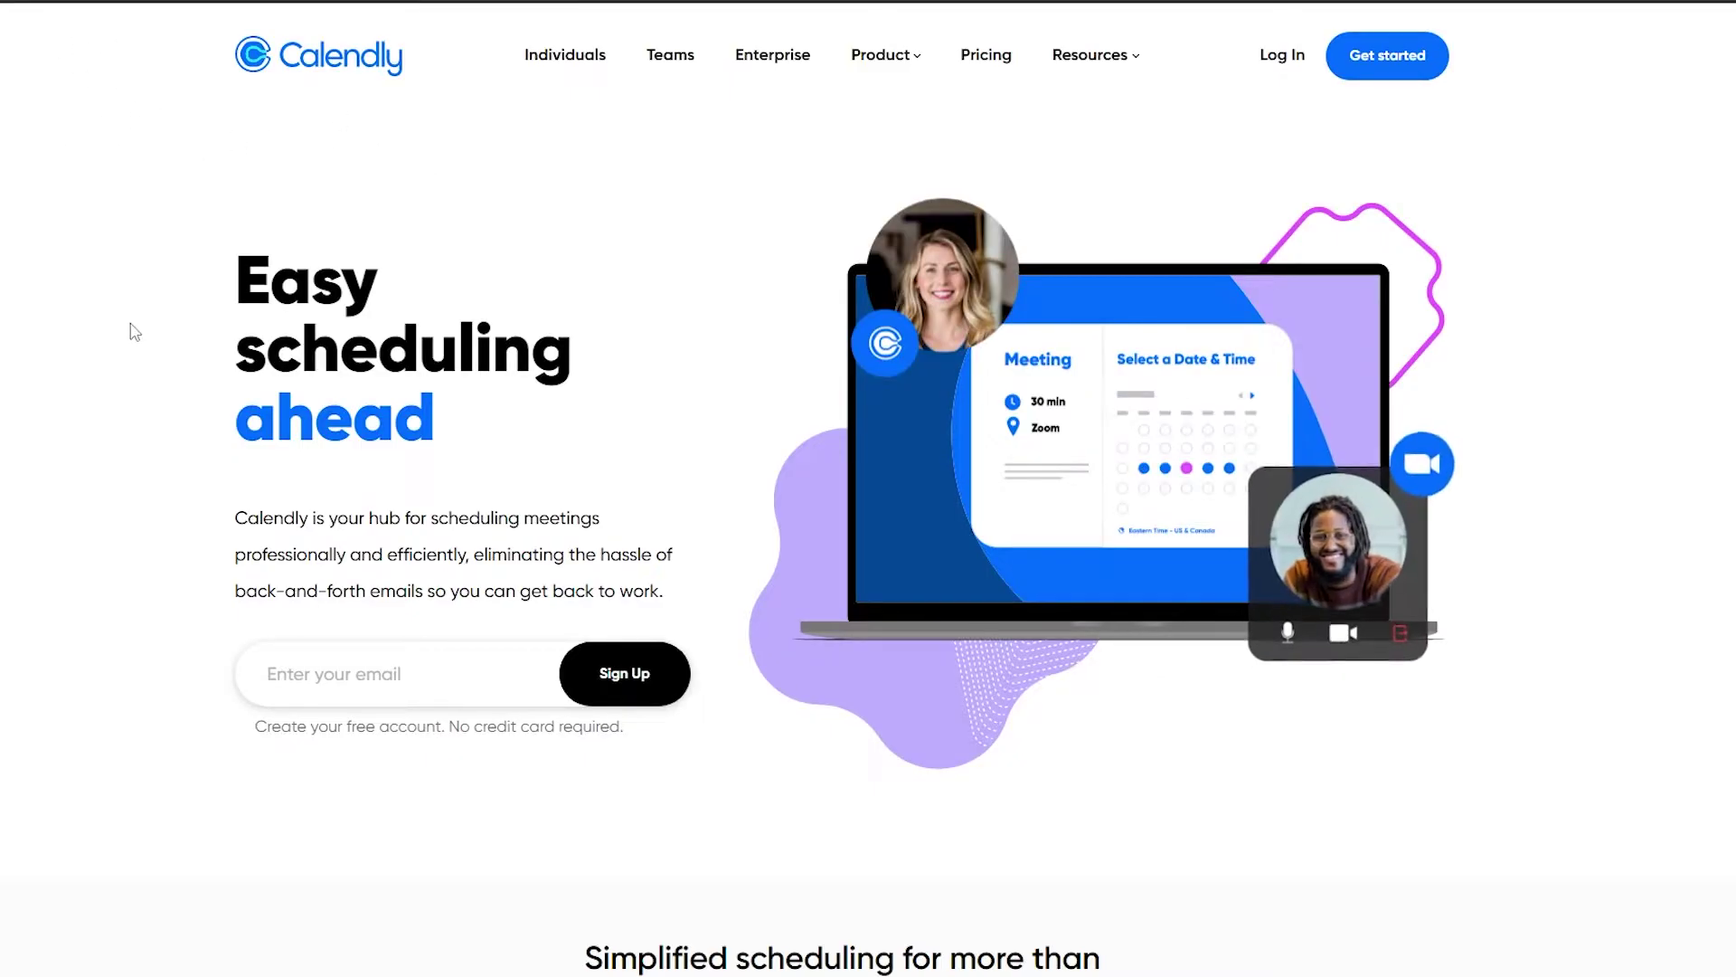
Sign up for Calendly with Google and allow it access to the Google calendars
scroll(717, 356, down, 3)
scroll(1007, 349, down, 10)
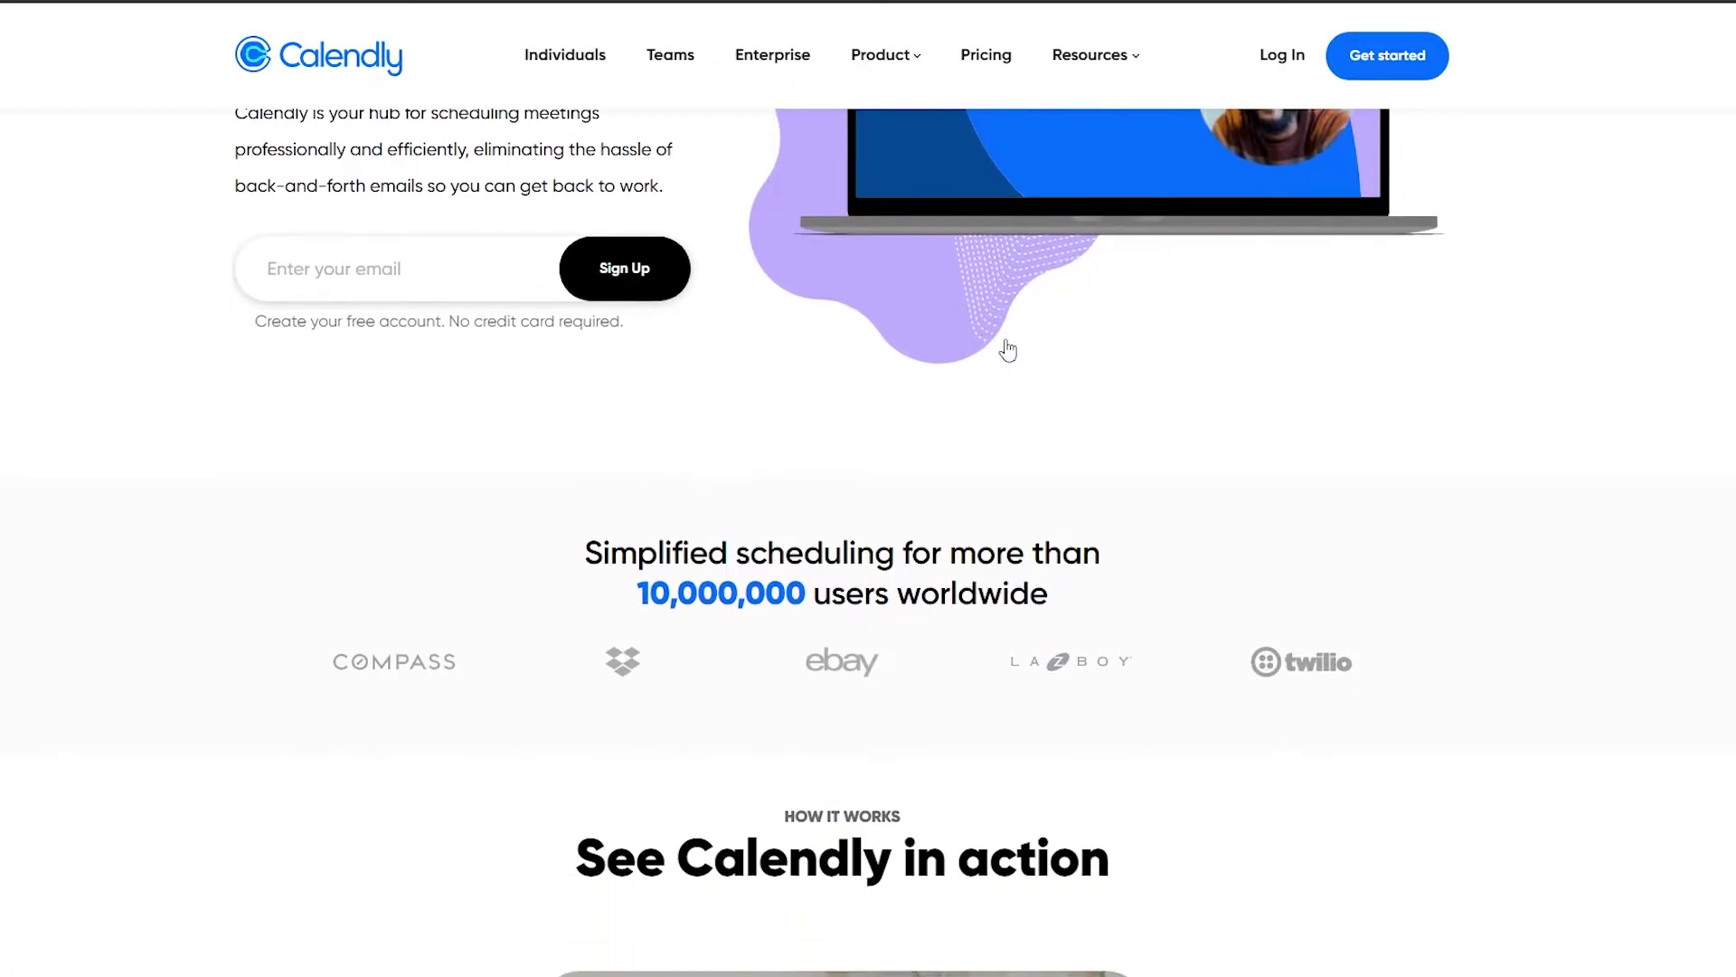
scroll(1354, 433, down, 9)
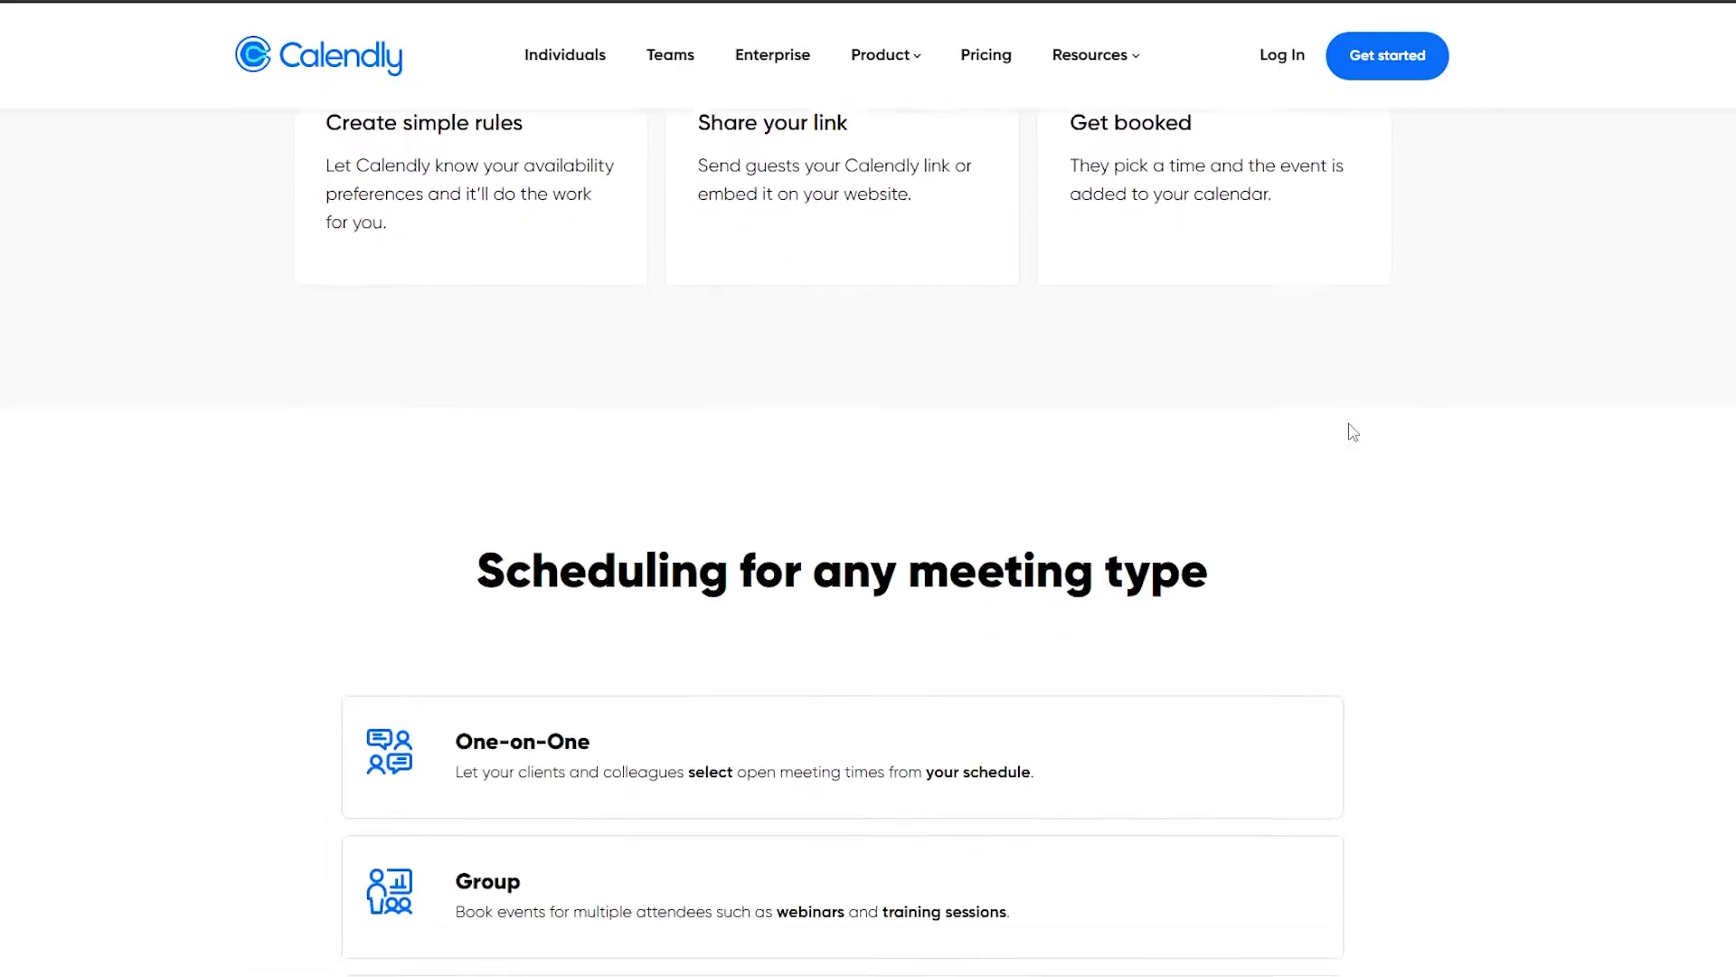
scroll(1334, 441, down, 20)
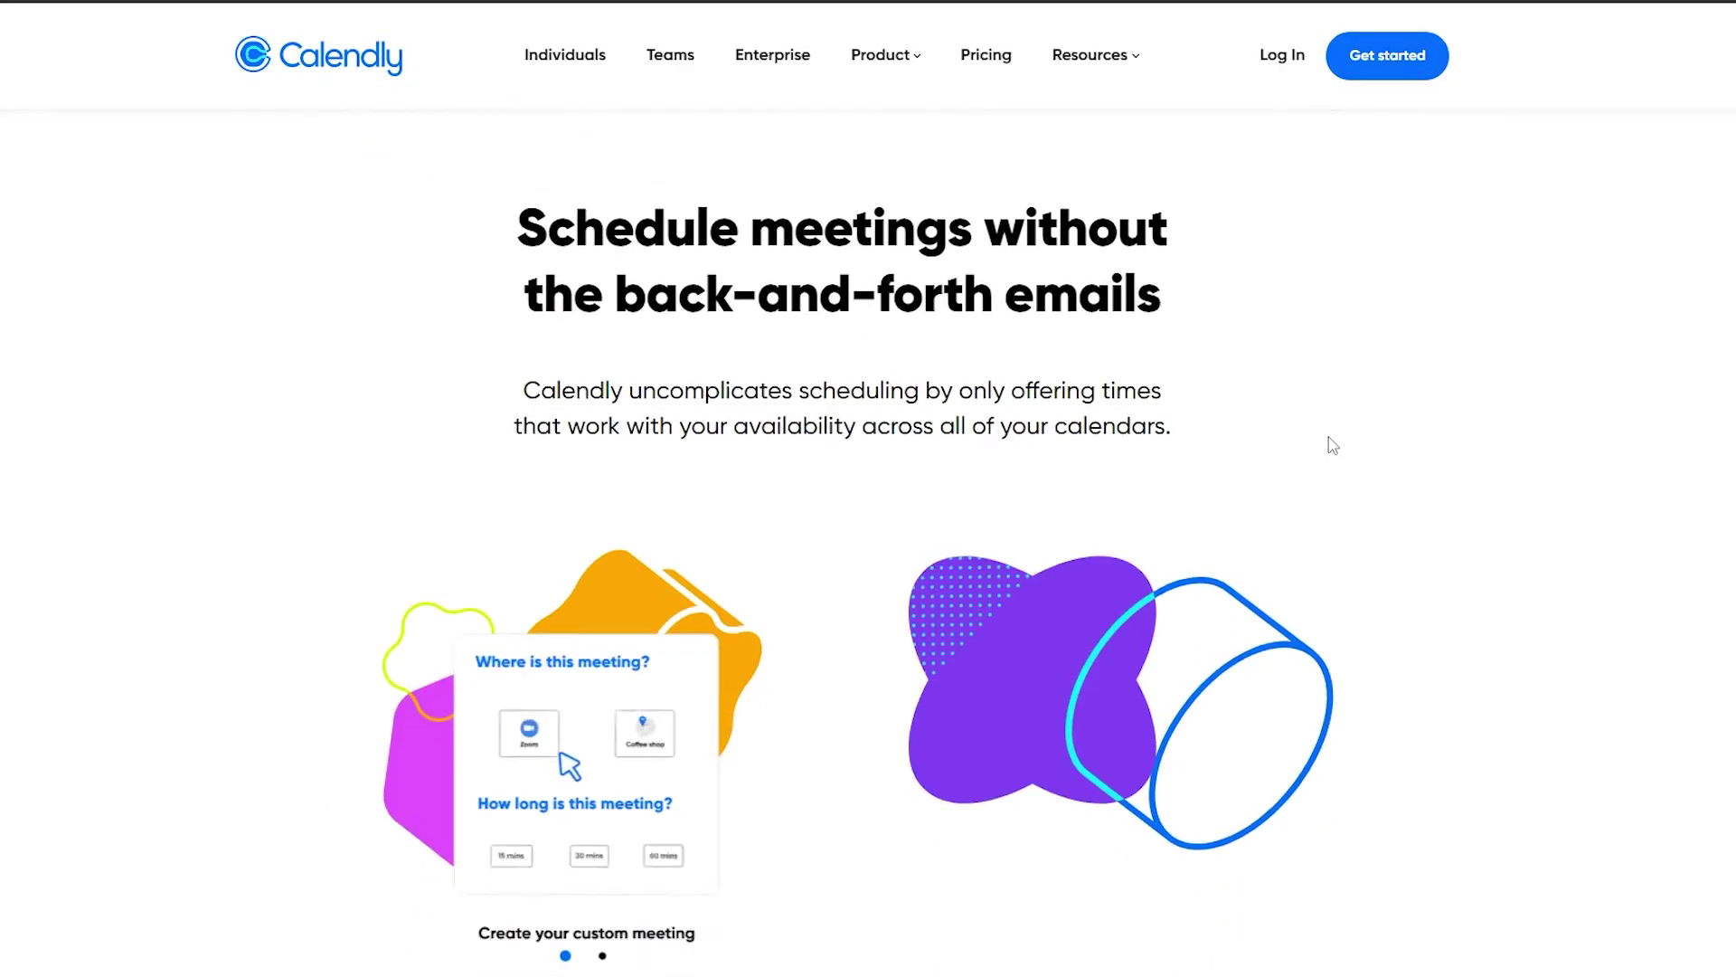
scroll(1322, 447, down, 2)
scroll(1320, 445, up, 20)
scroll(1314, 439, up, 15)
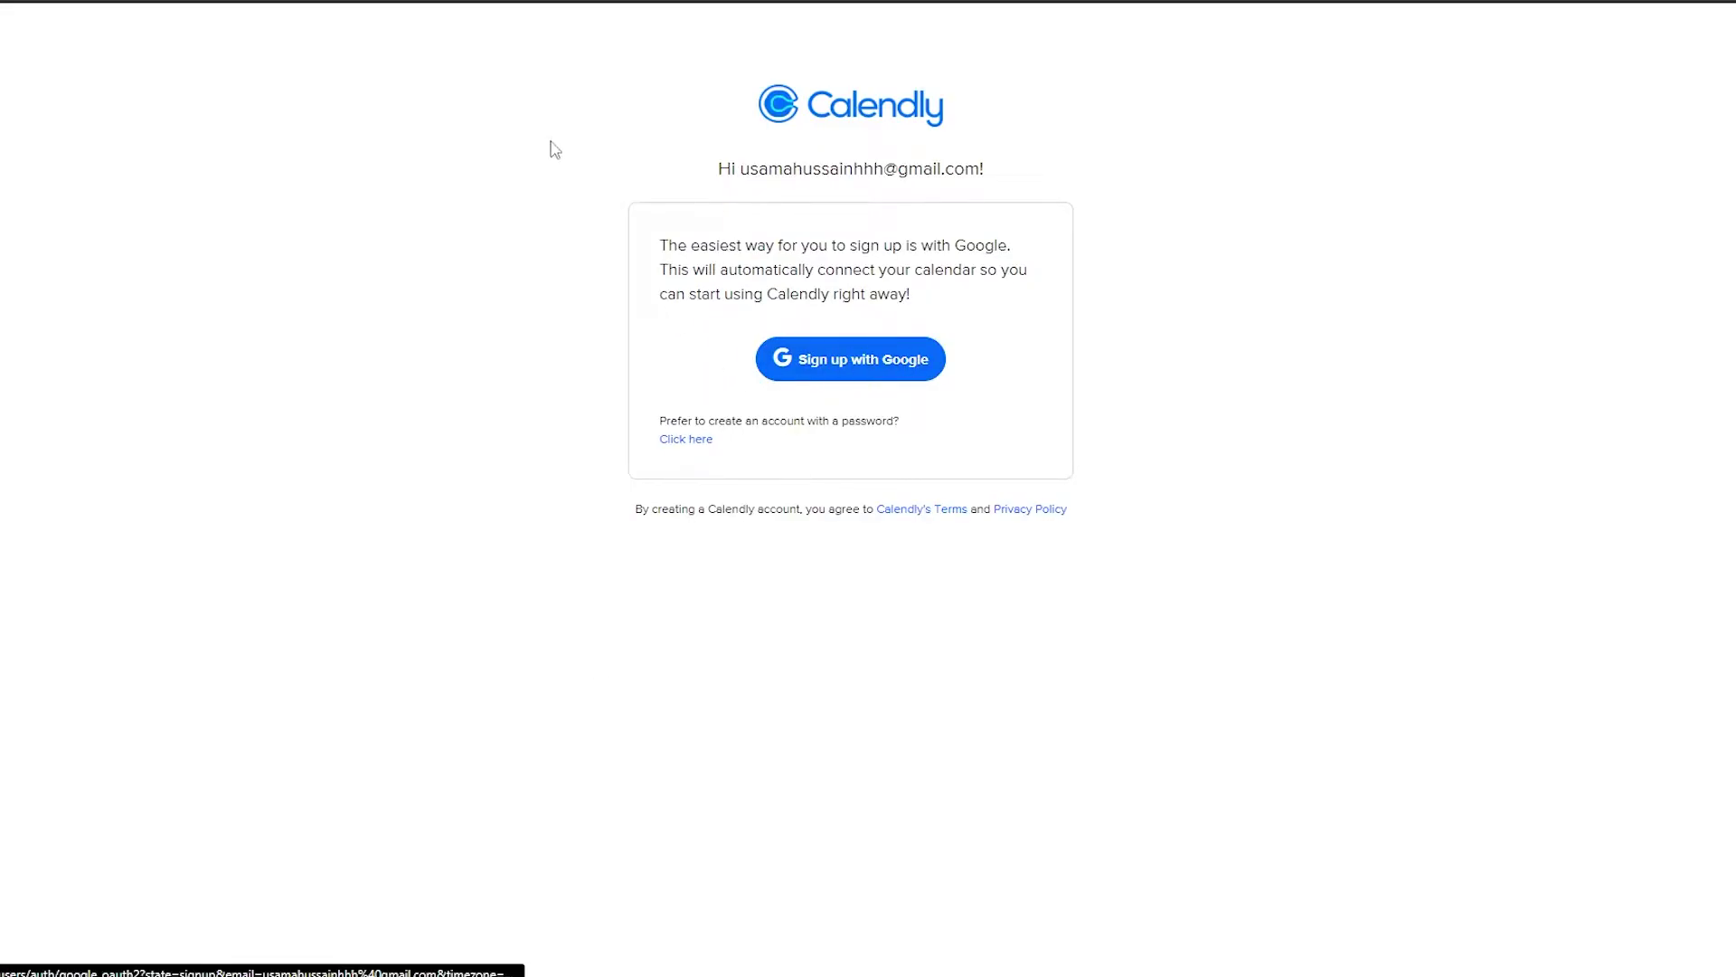
click(862, 376)
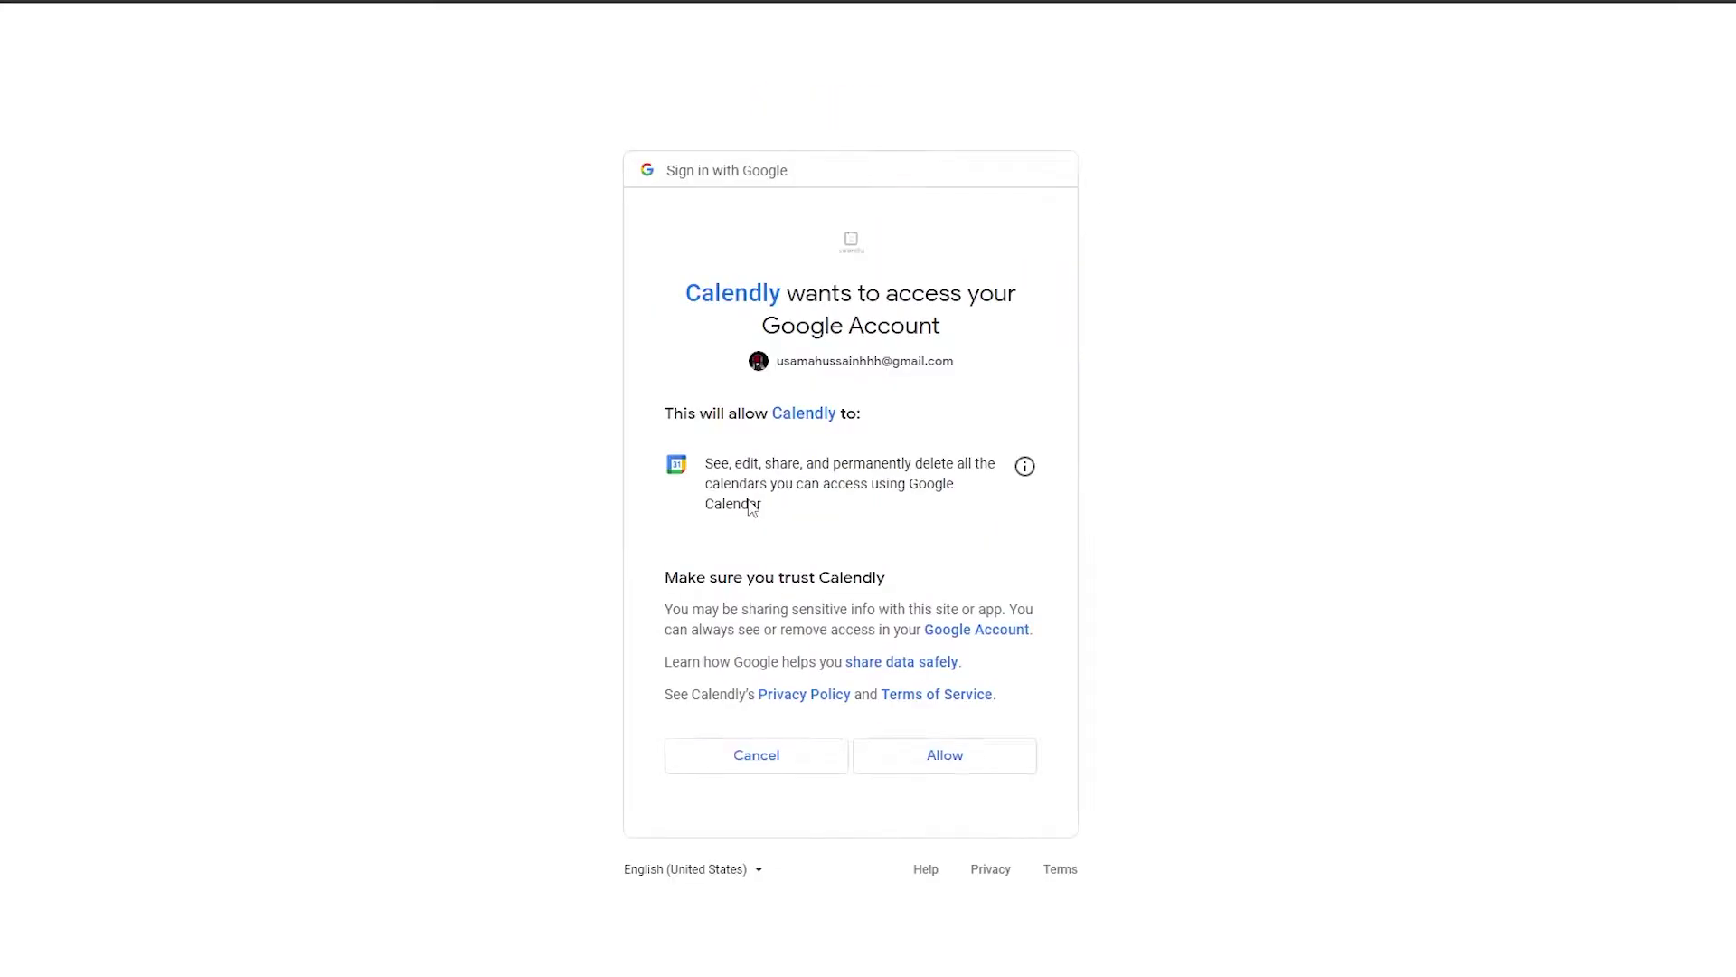
click(981, 770)
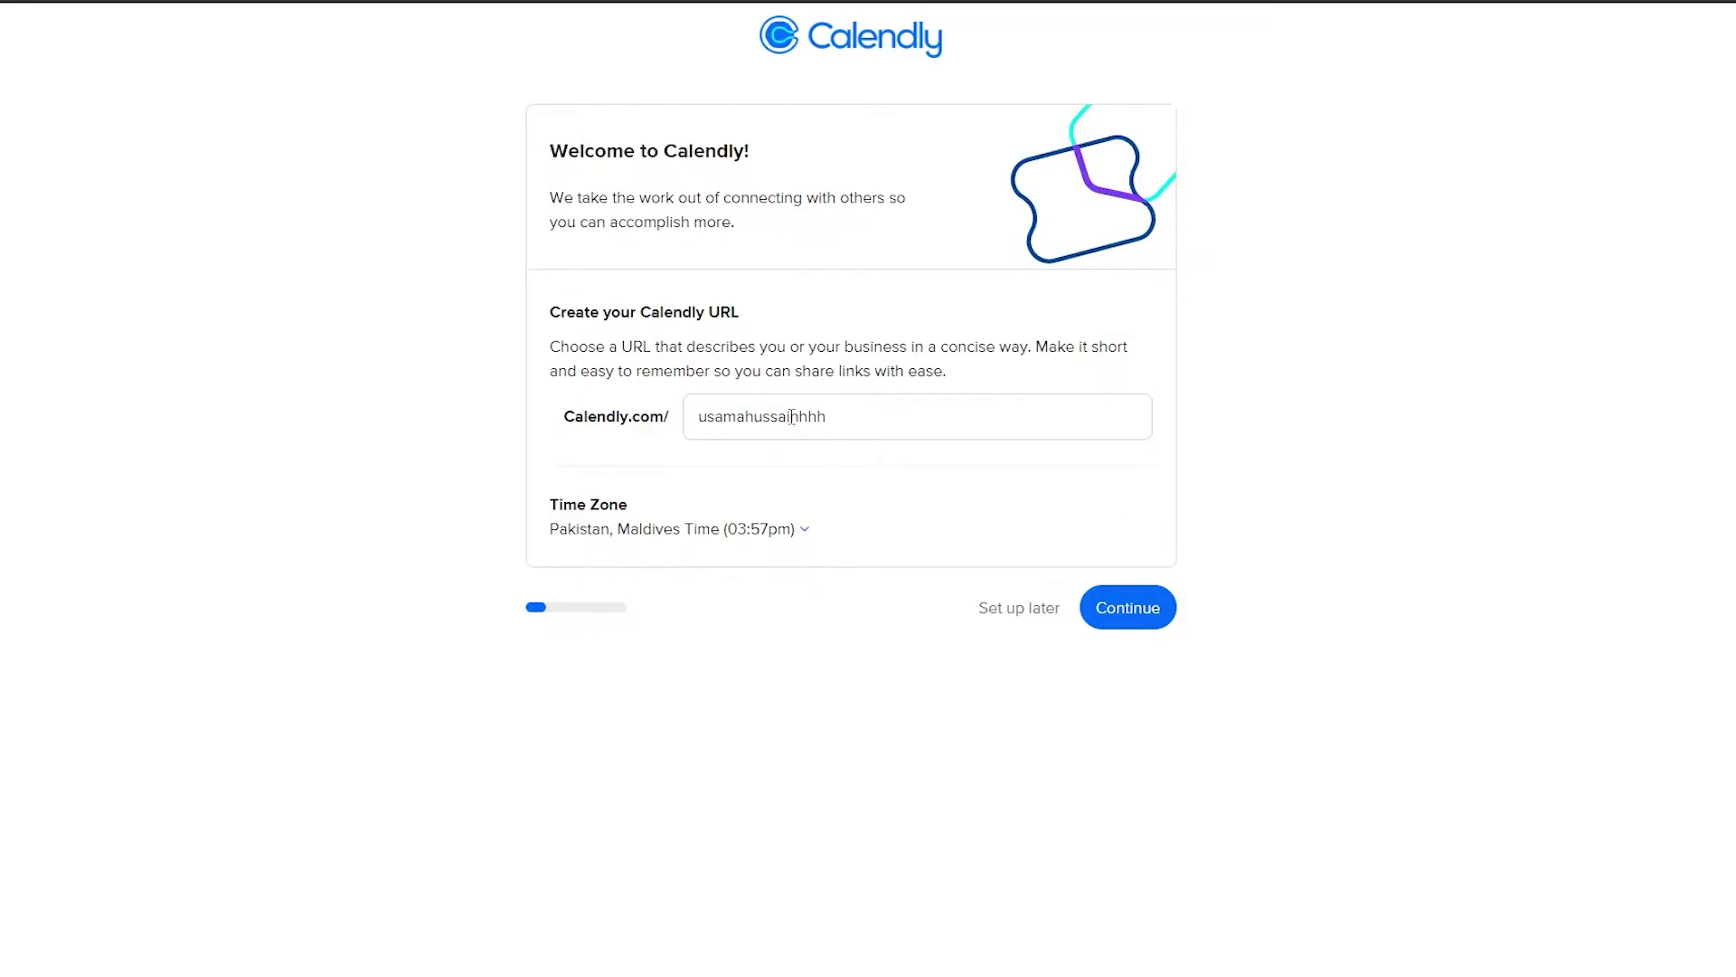
Accept the suggested URL, Google calendar and 9am–5pm weekday availability, choose Freelance + Consultant, and finish
click(1114, 621)
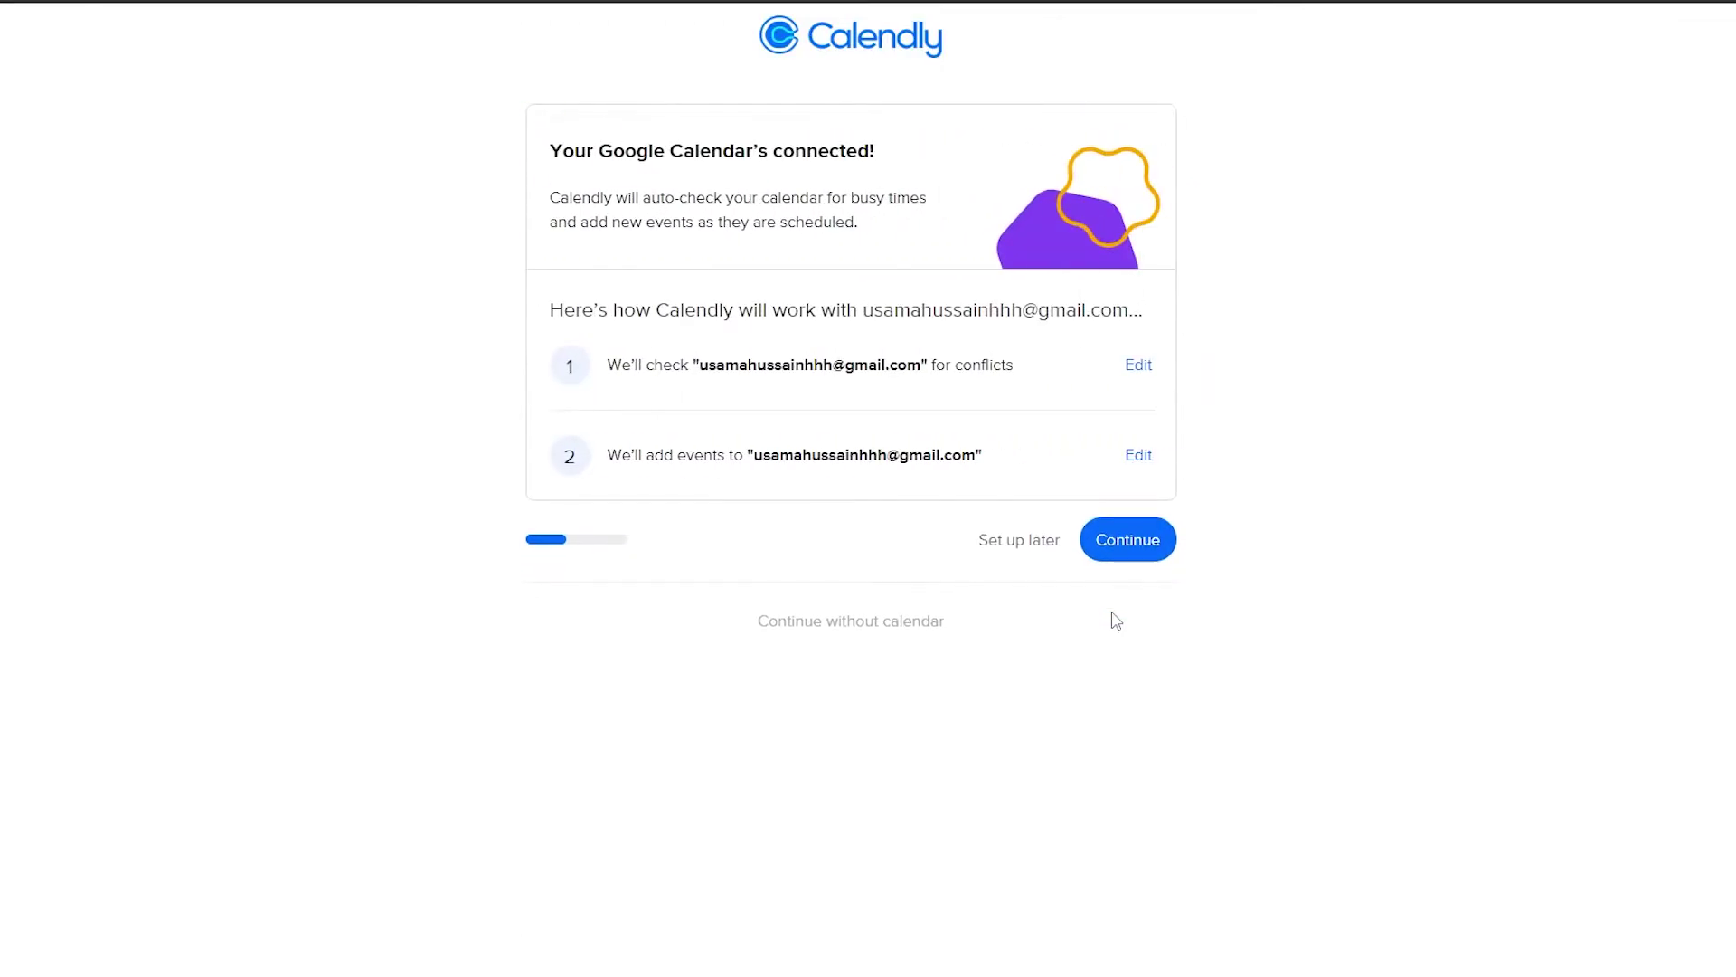
click(1111, 546)
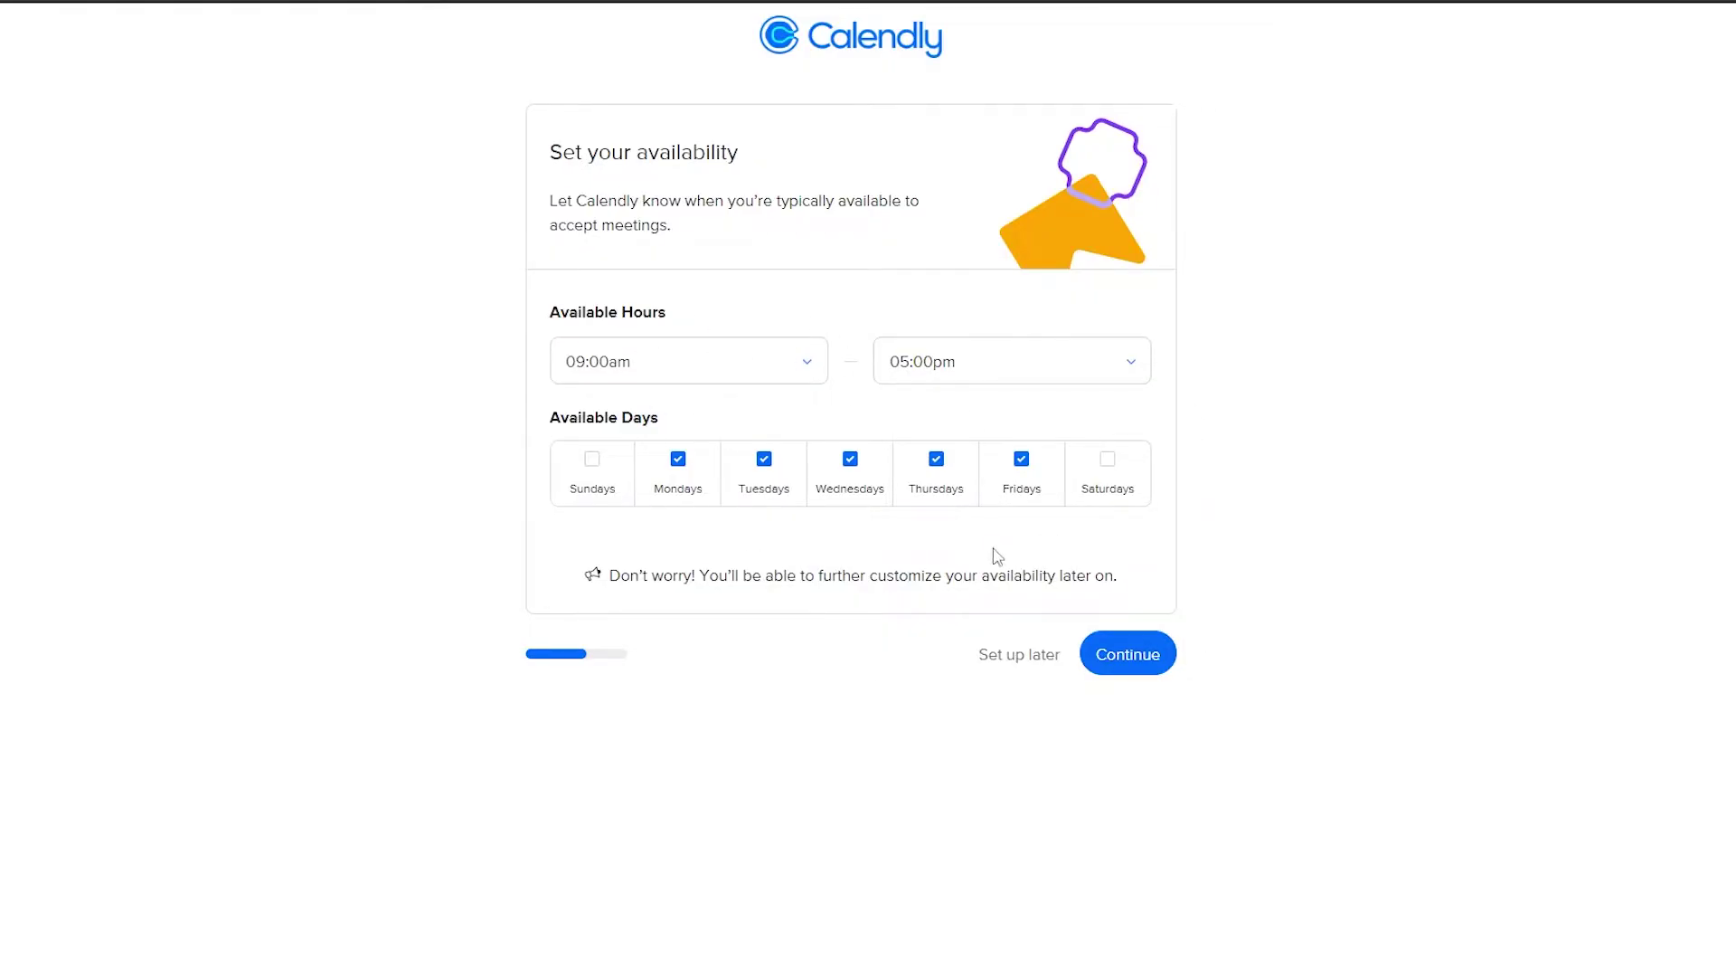
click(1138, 663)
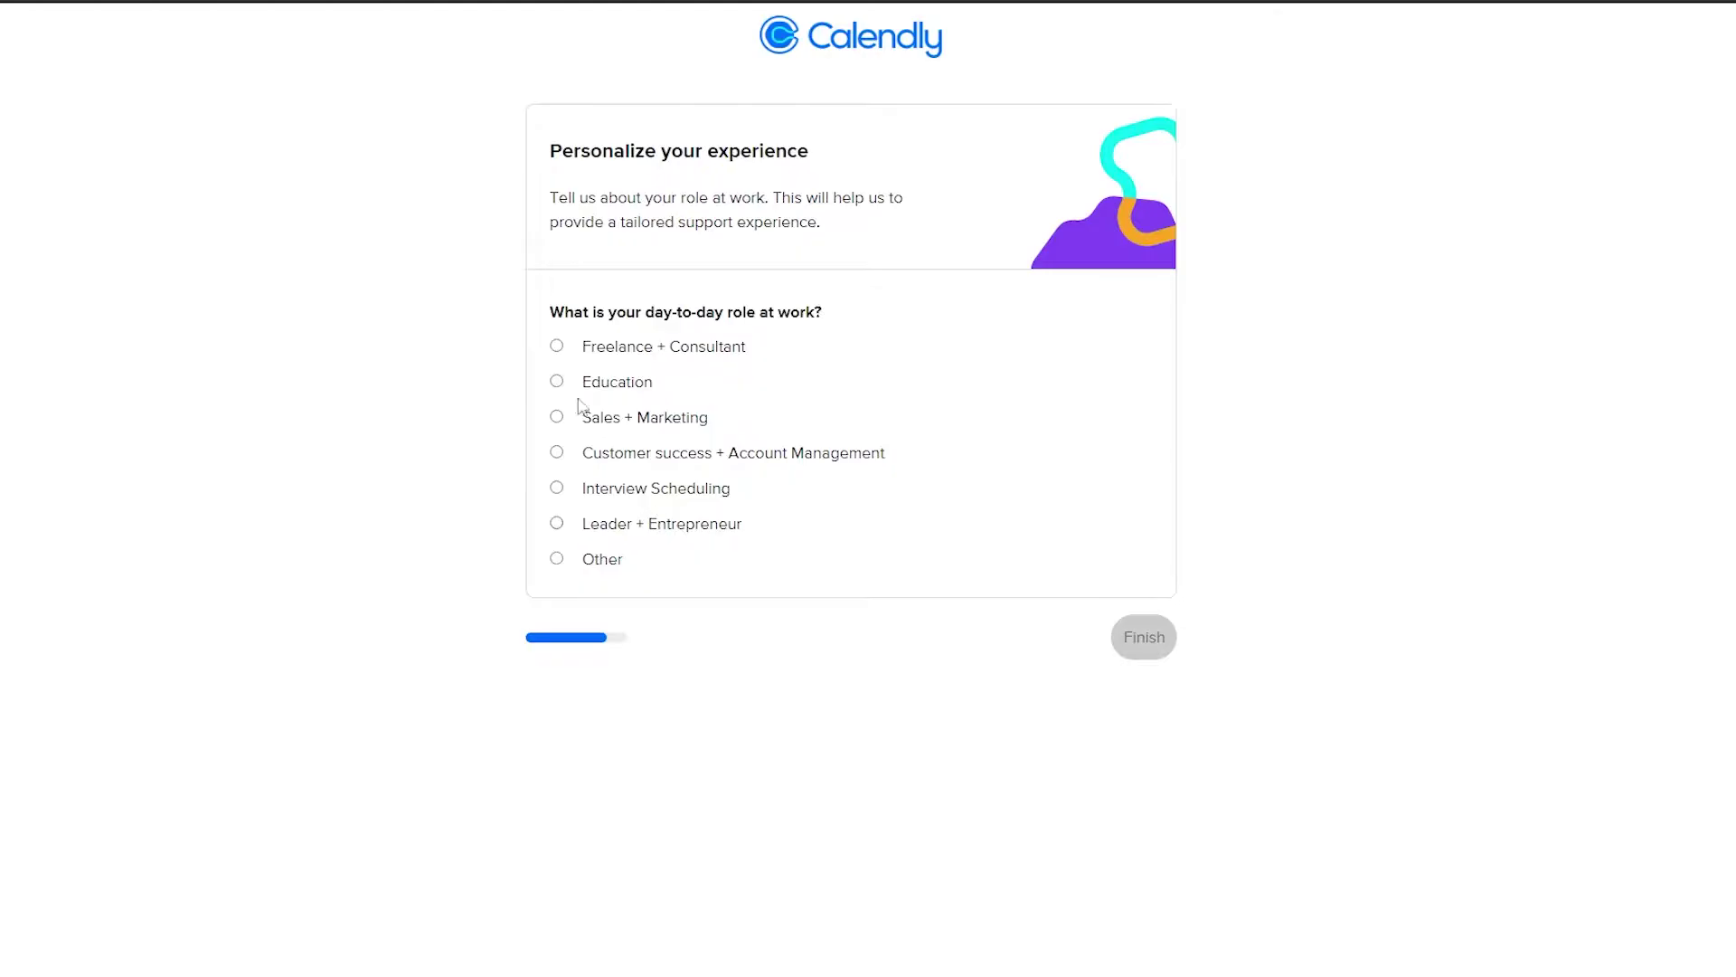
click(556, 346)
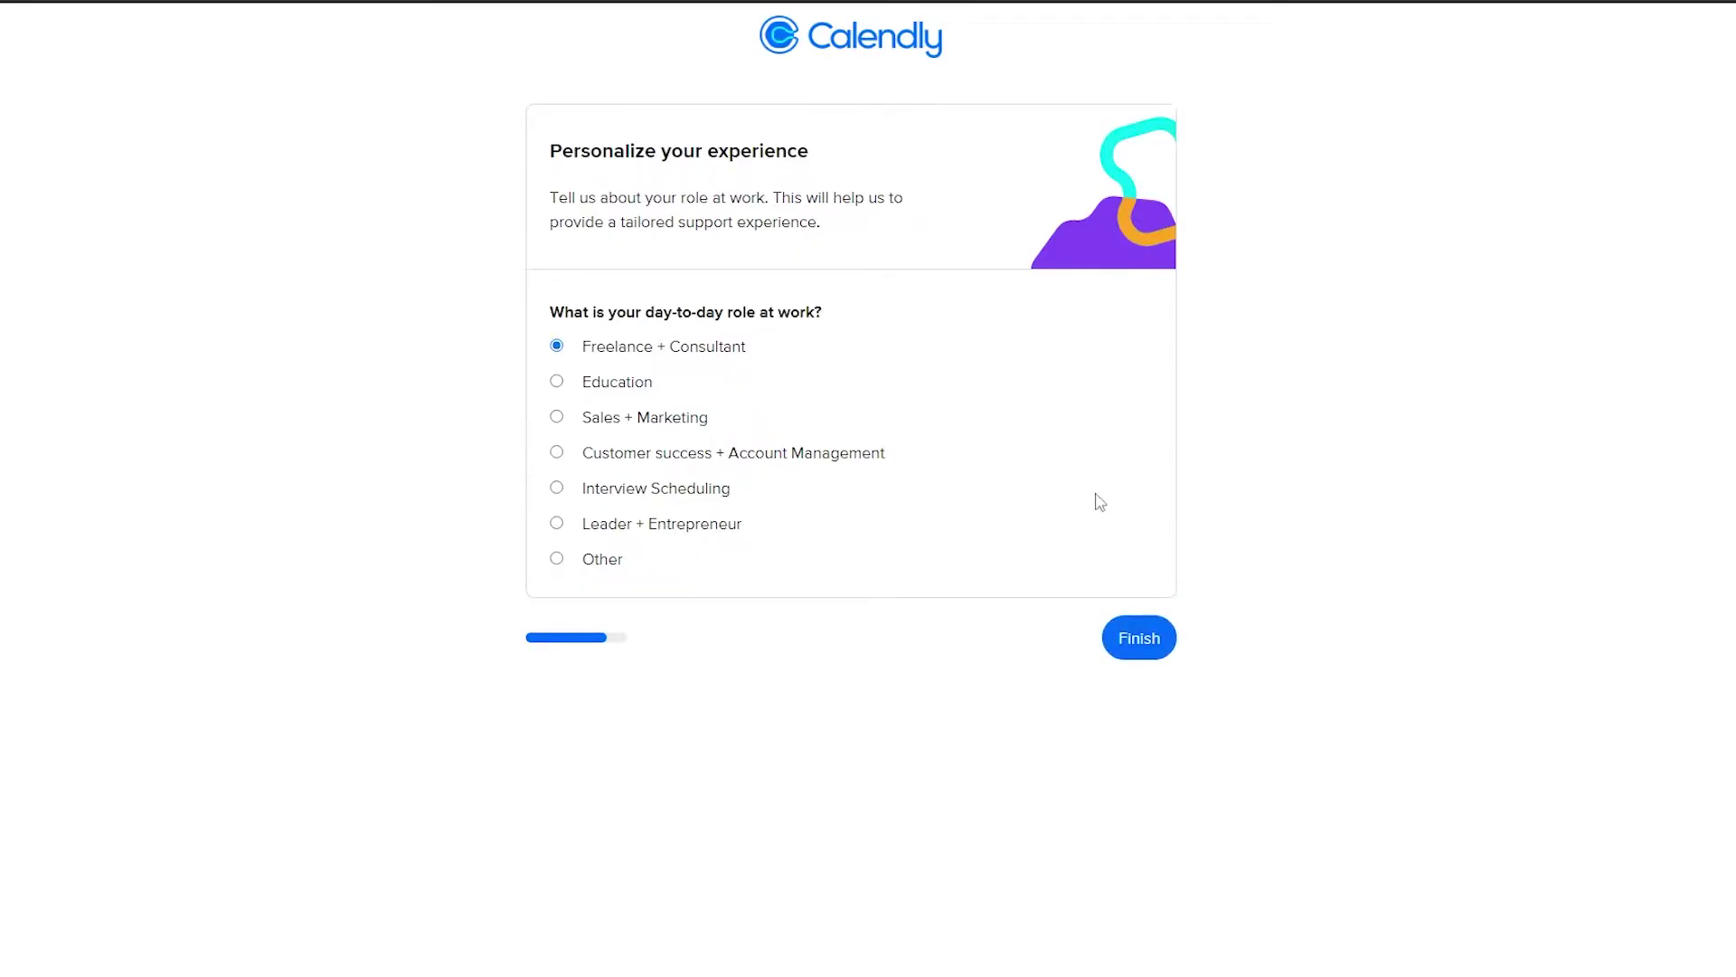
click(1141, 639)
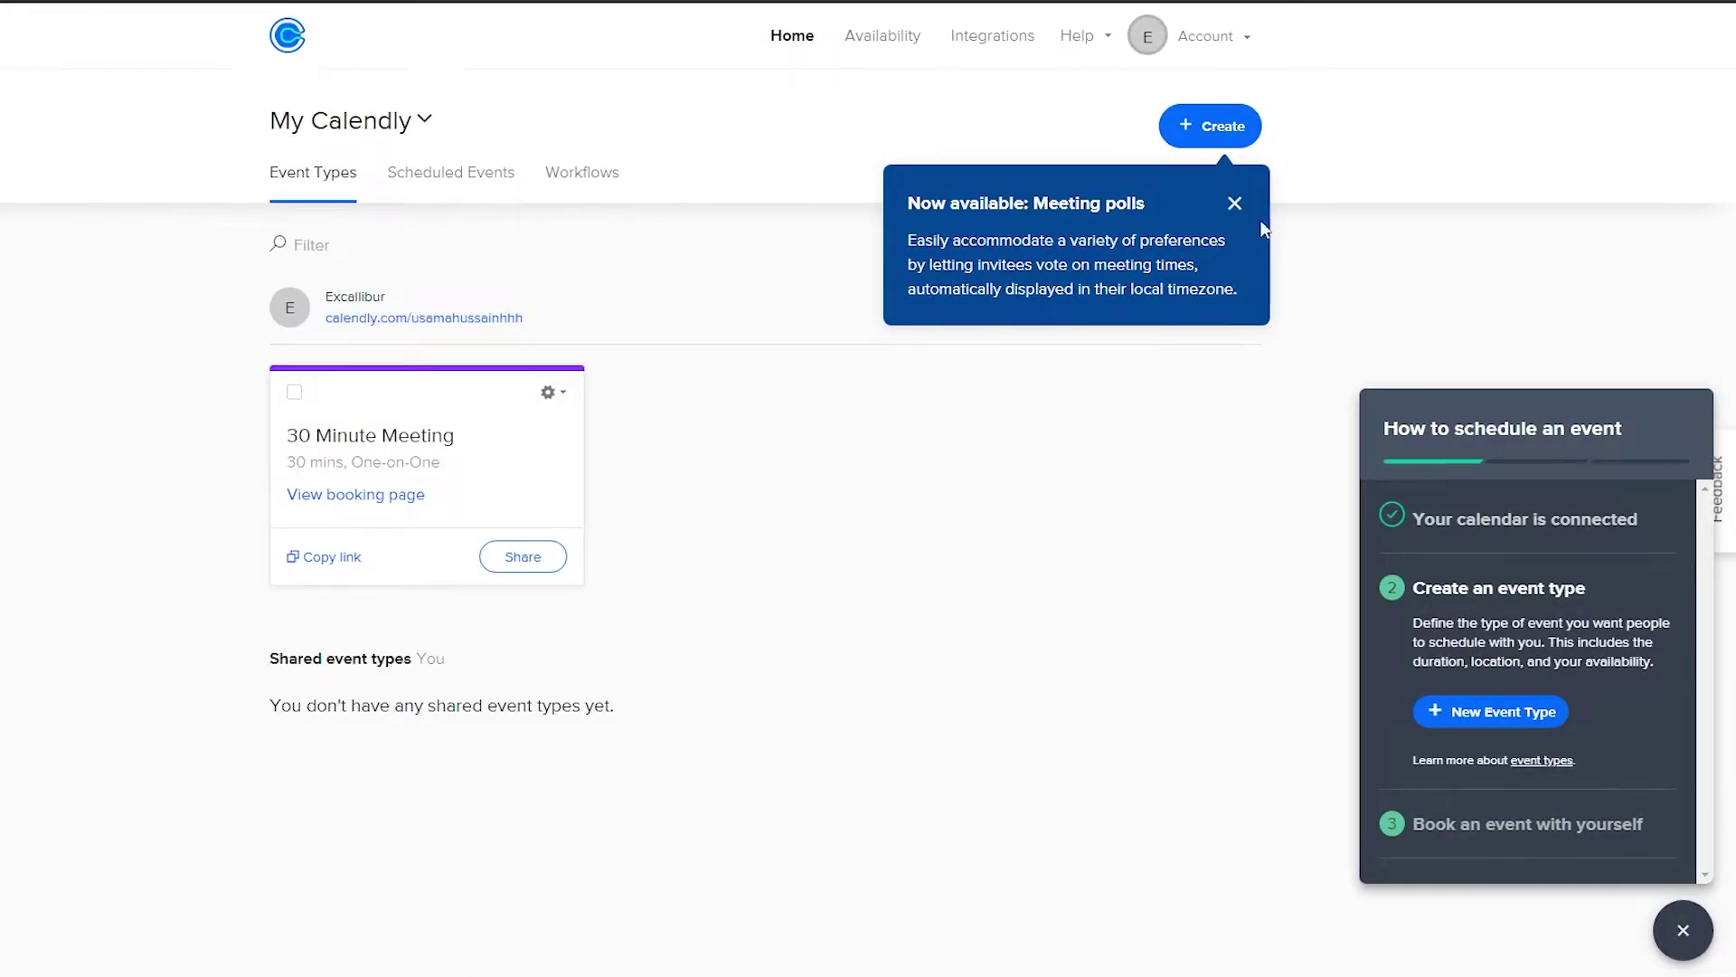
Dismiss the Meeting polls announcement and the How to schedule an event guide
click(1235, 205)
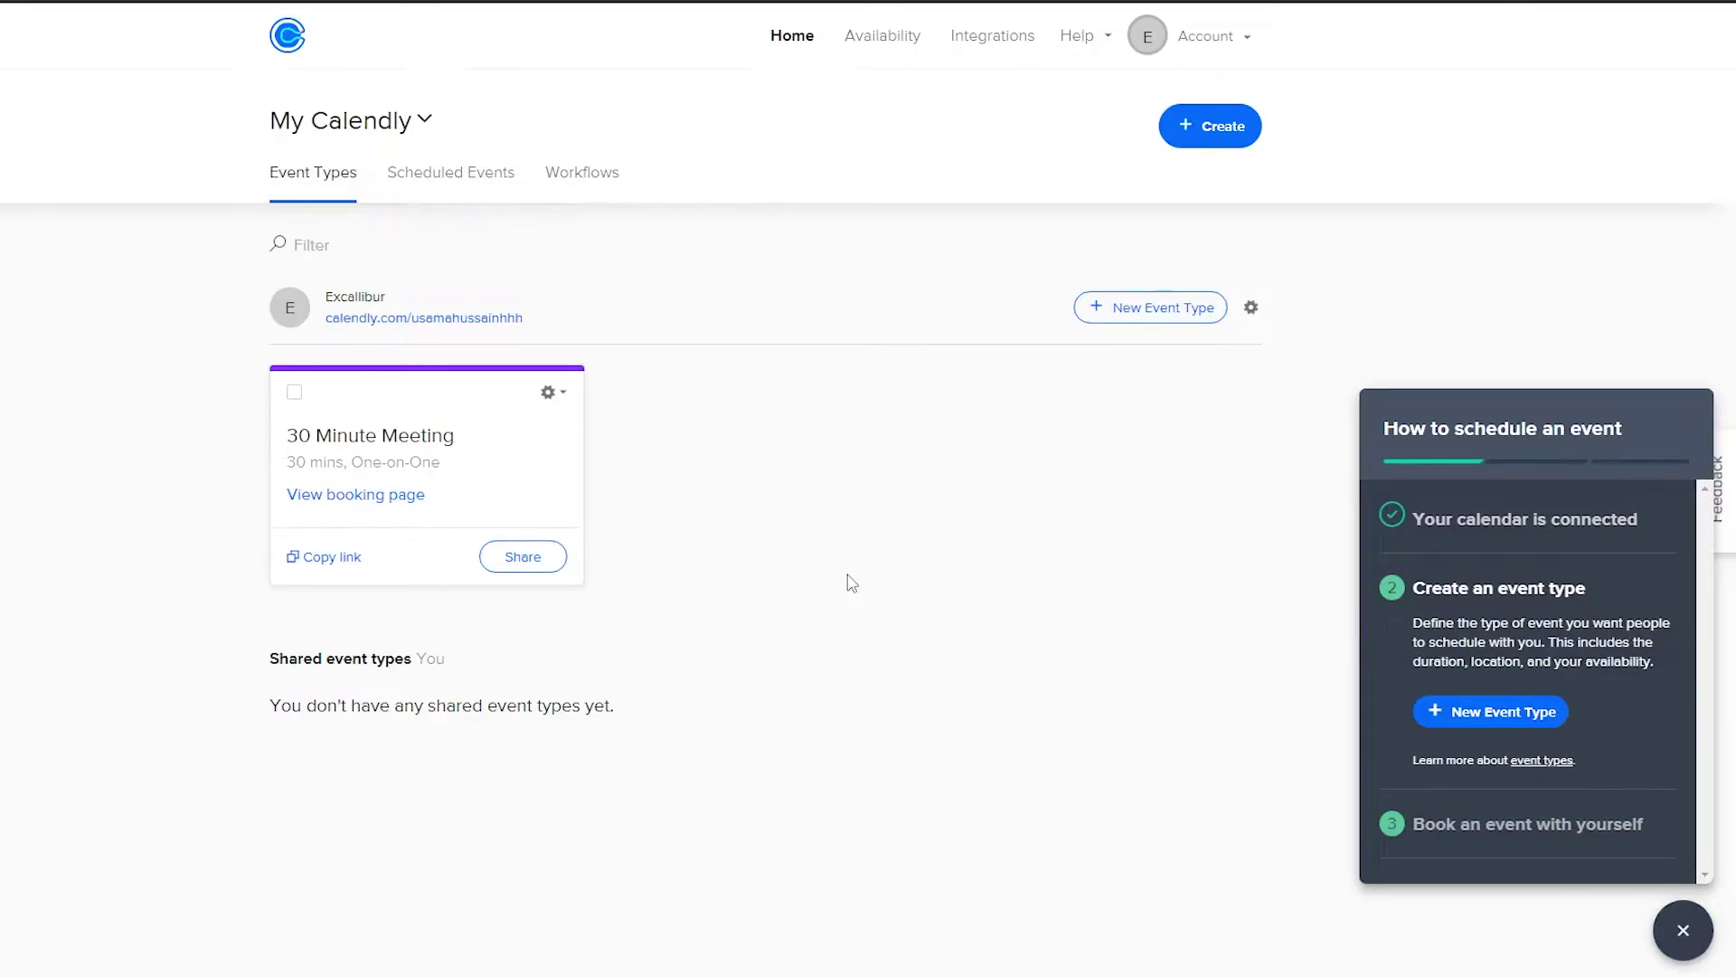
click(1284, 716)
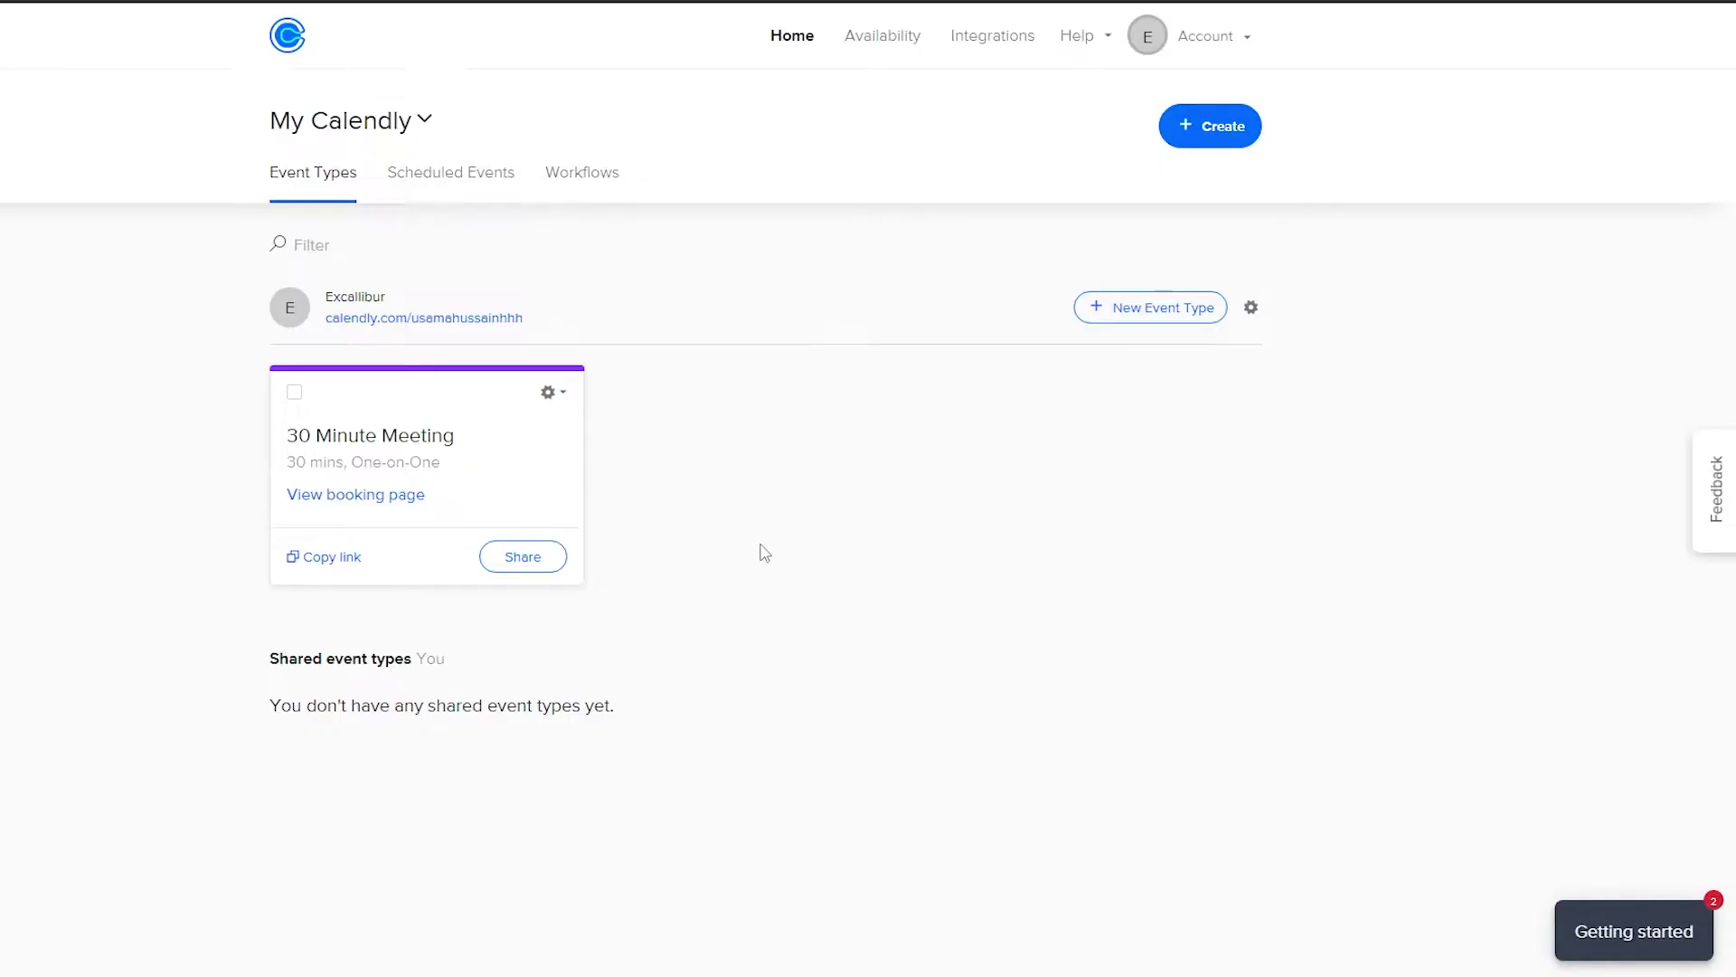
click(1227, 42)
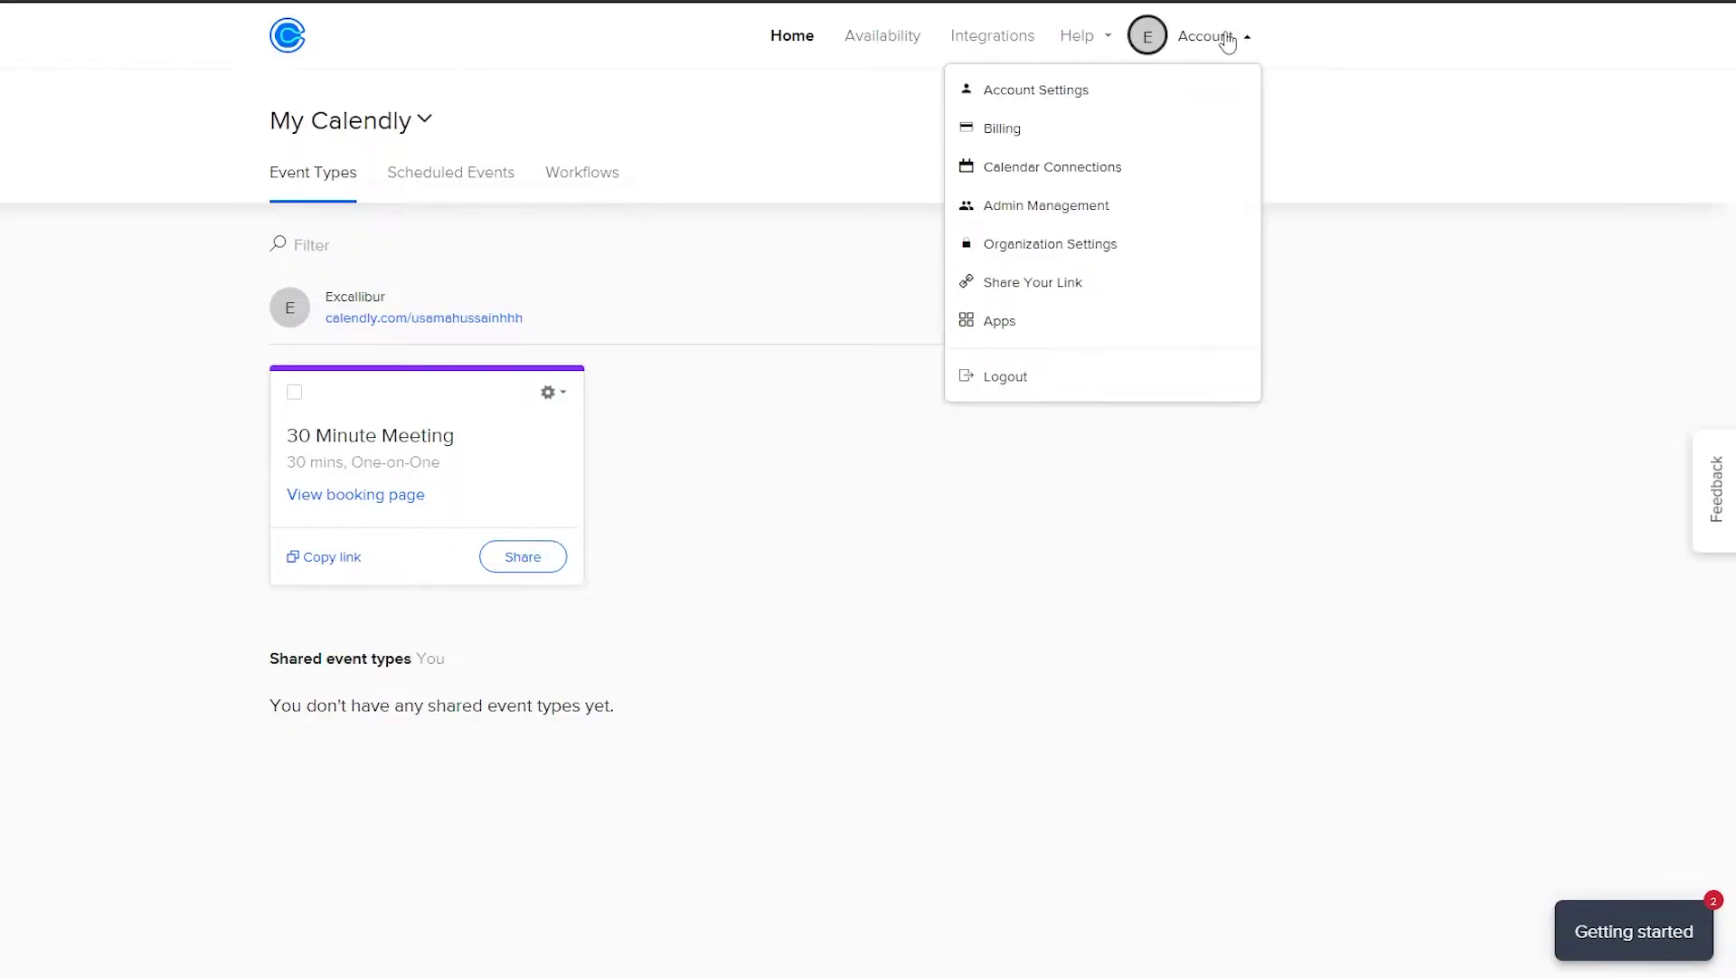
Review the Account Settings profile (English, DD/MM/YYYY, 12h, Pakistan time), then view Branding
click(1040, 94)
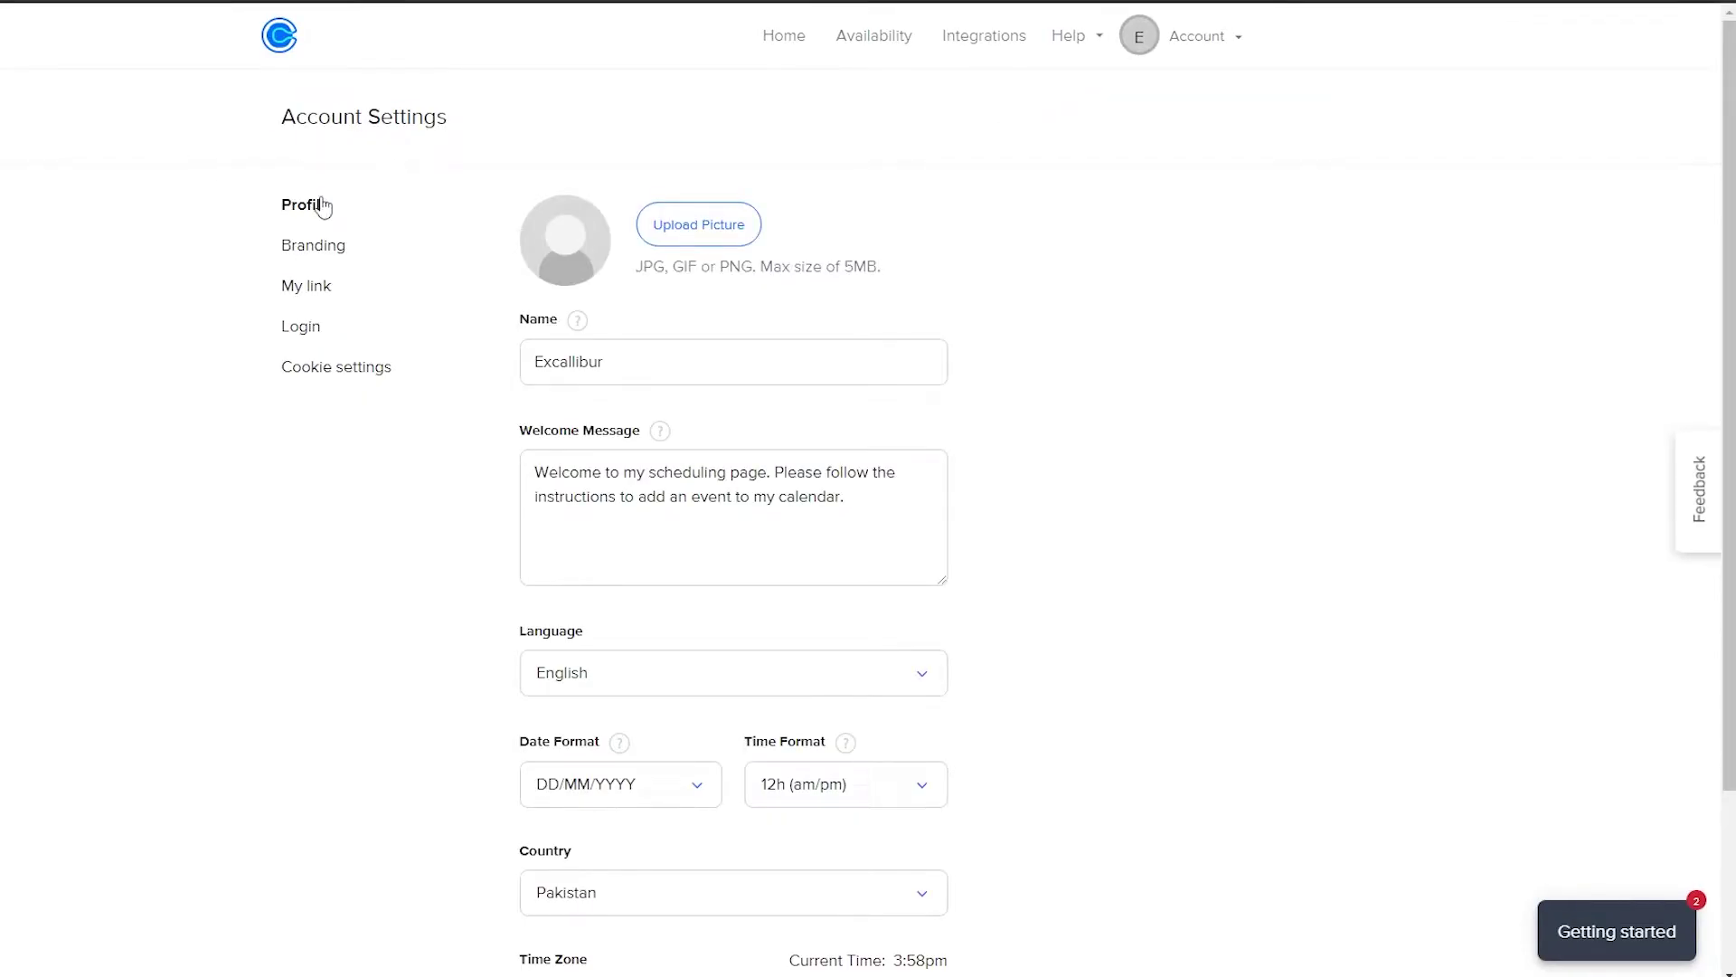
scroll(501, 310, down, 3)
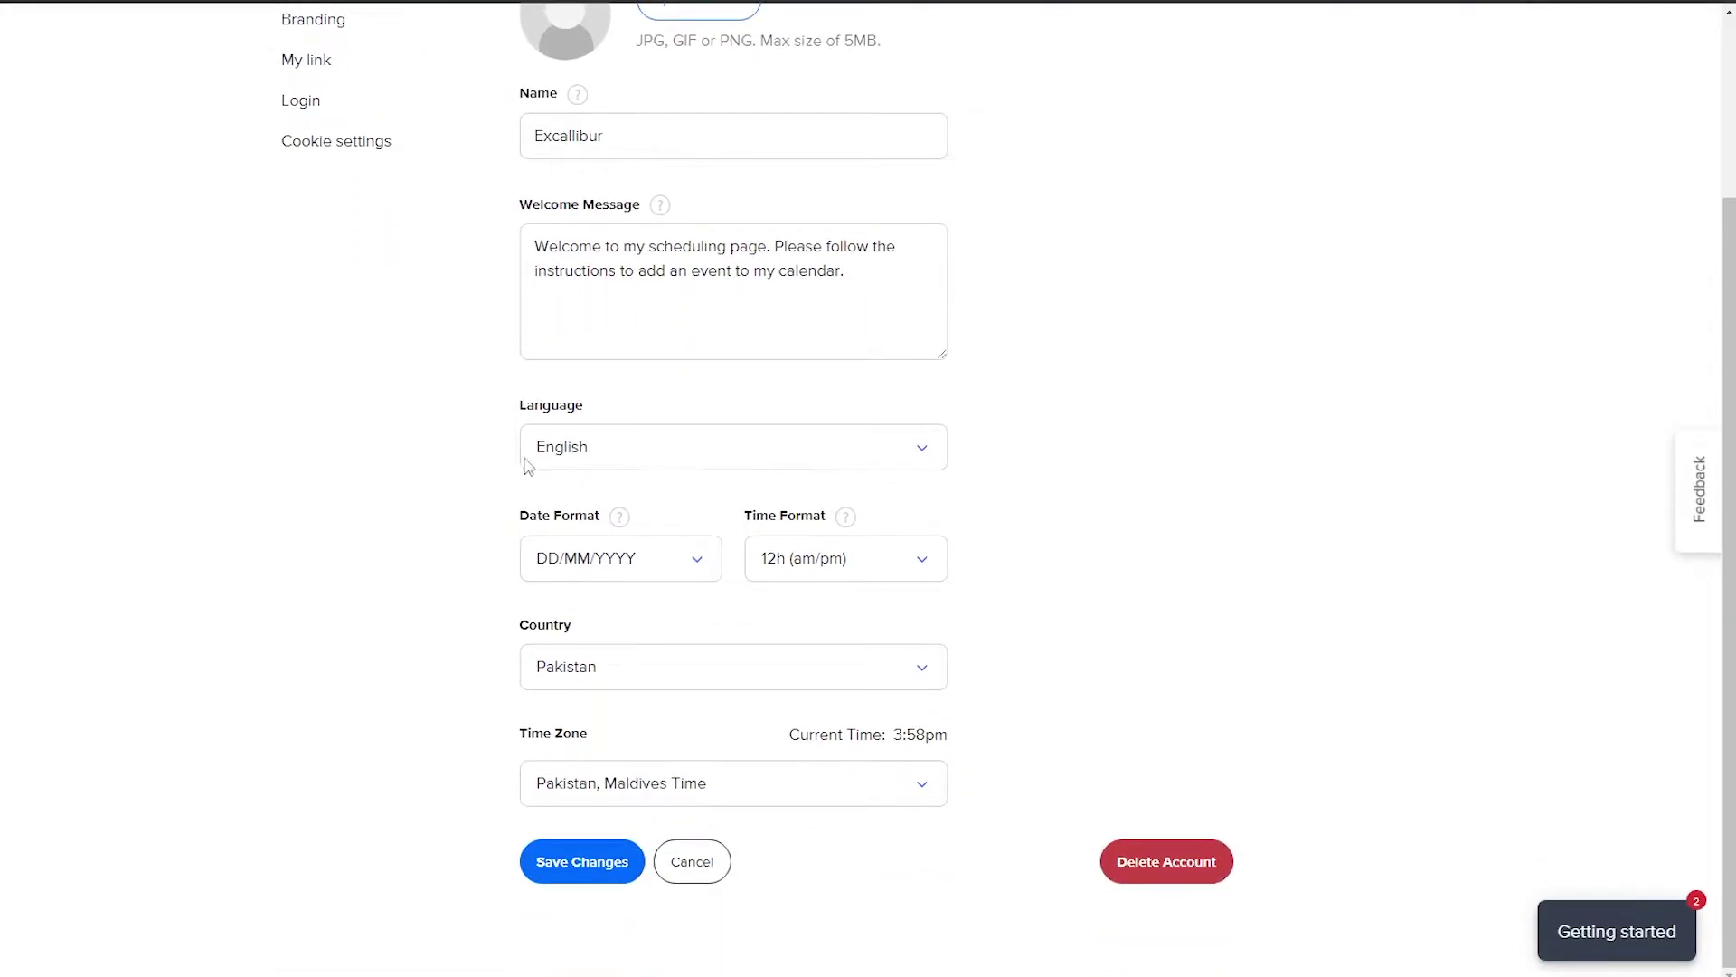
scroll(764, 756, up, 3)
scroll(627, 624, down, 1)
scroll(615, 633, up, 1)
scroll(723, 710, down, 1)
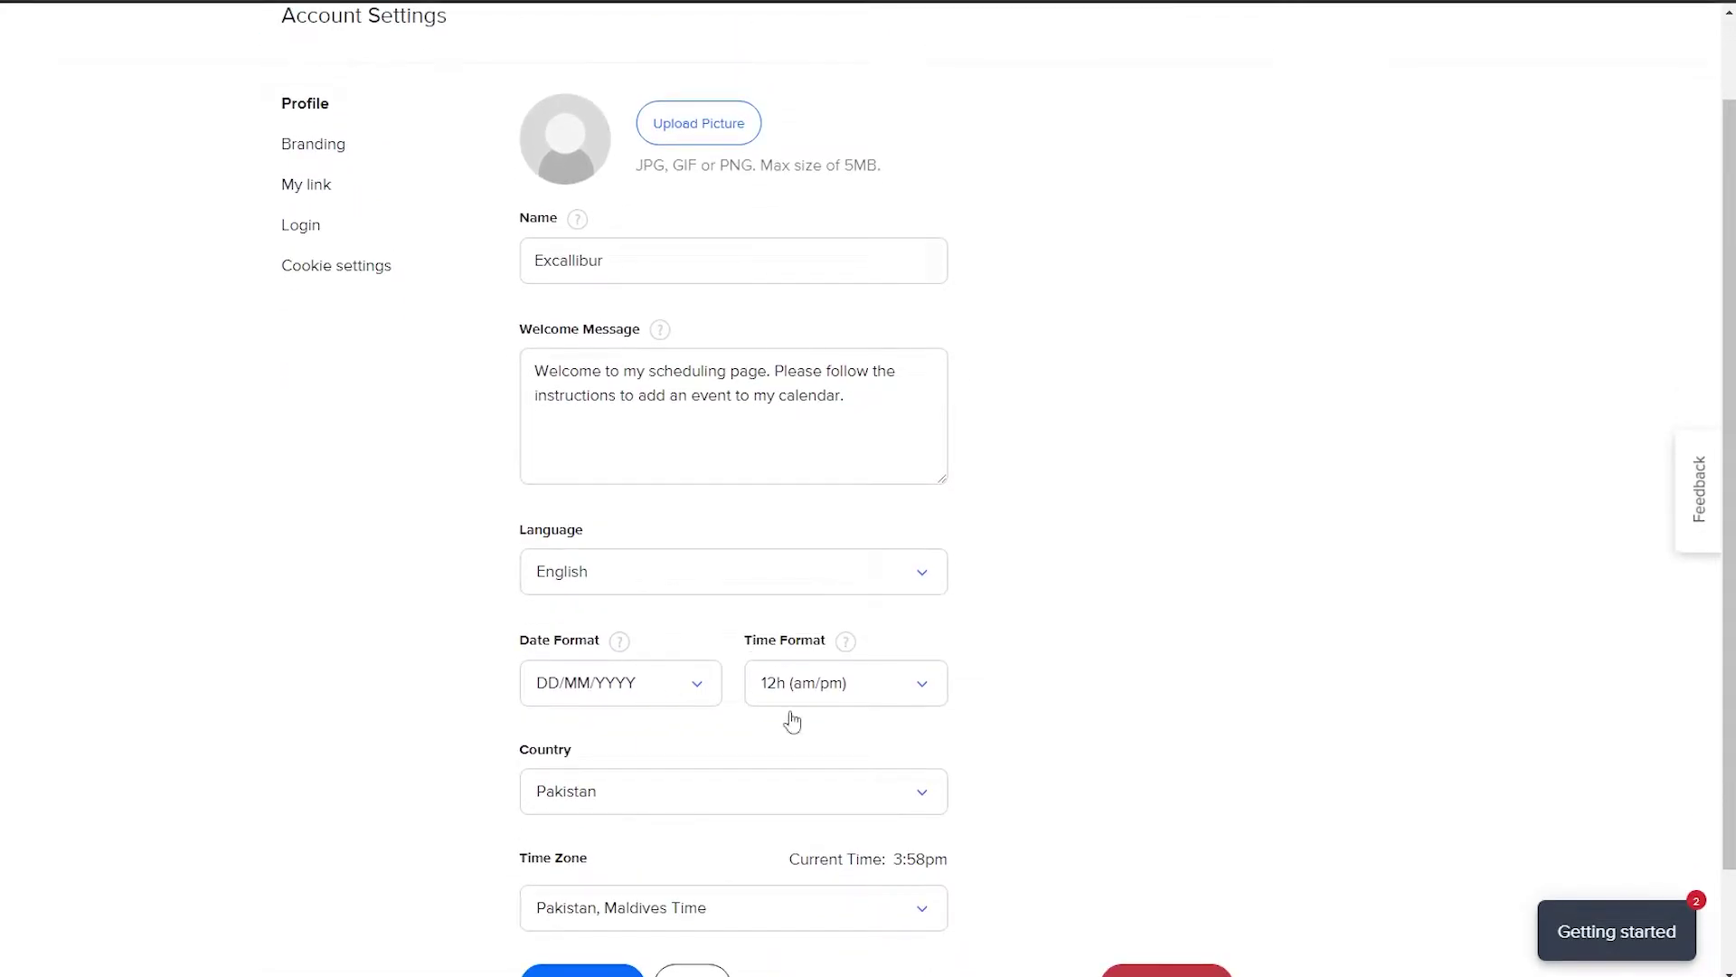
scroll(764, 705, down, 2)
scroll(608, 724, up, 3)
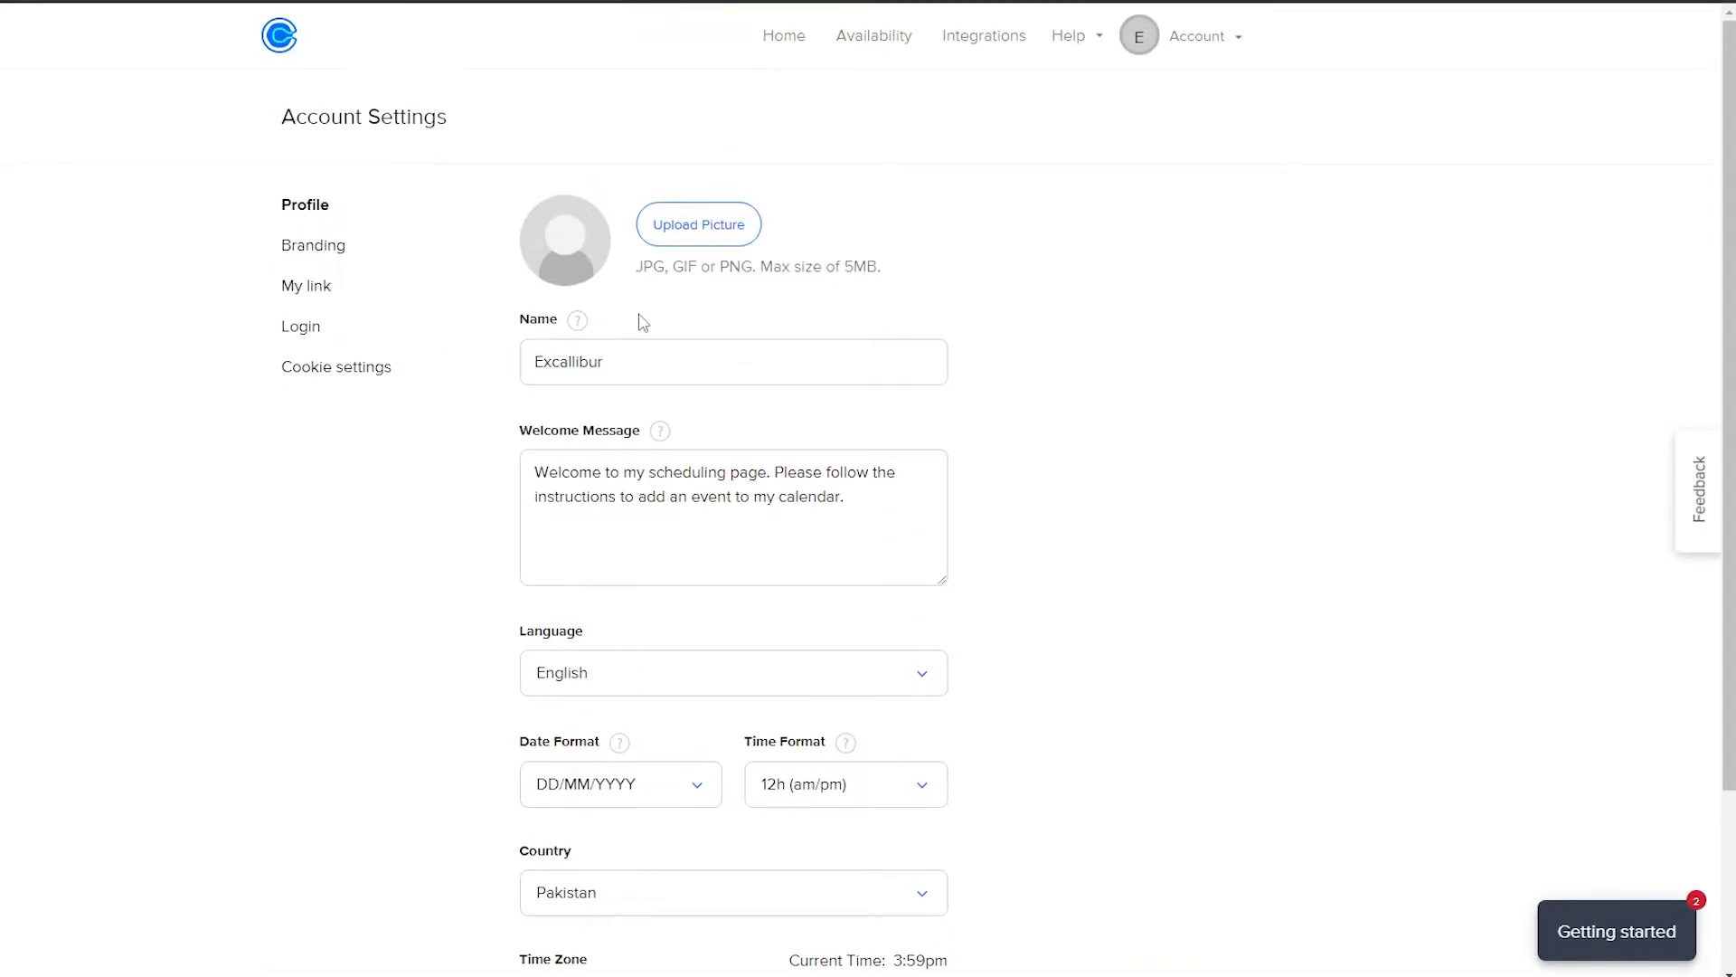
click(321, 250)
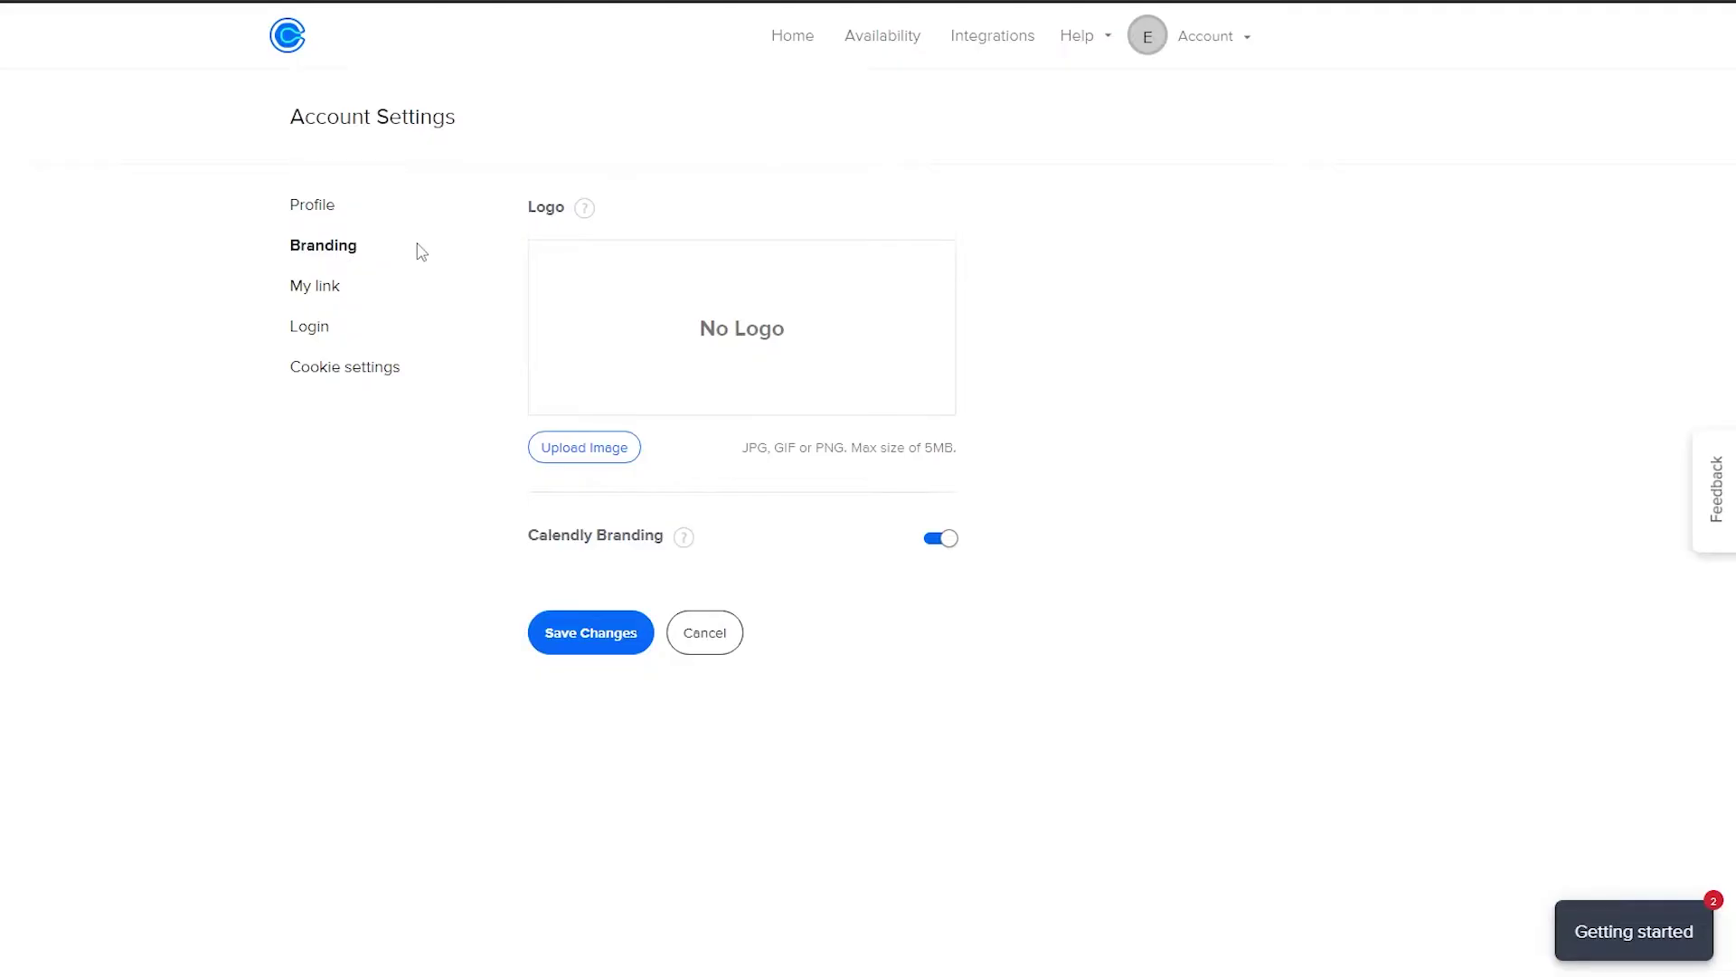
Change the personal link to calendly.com/wenmedia, save it, and move on to Login settings
click(321, 301)
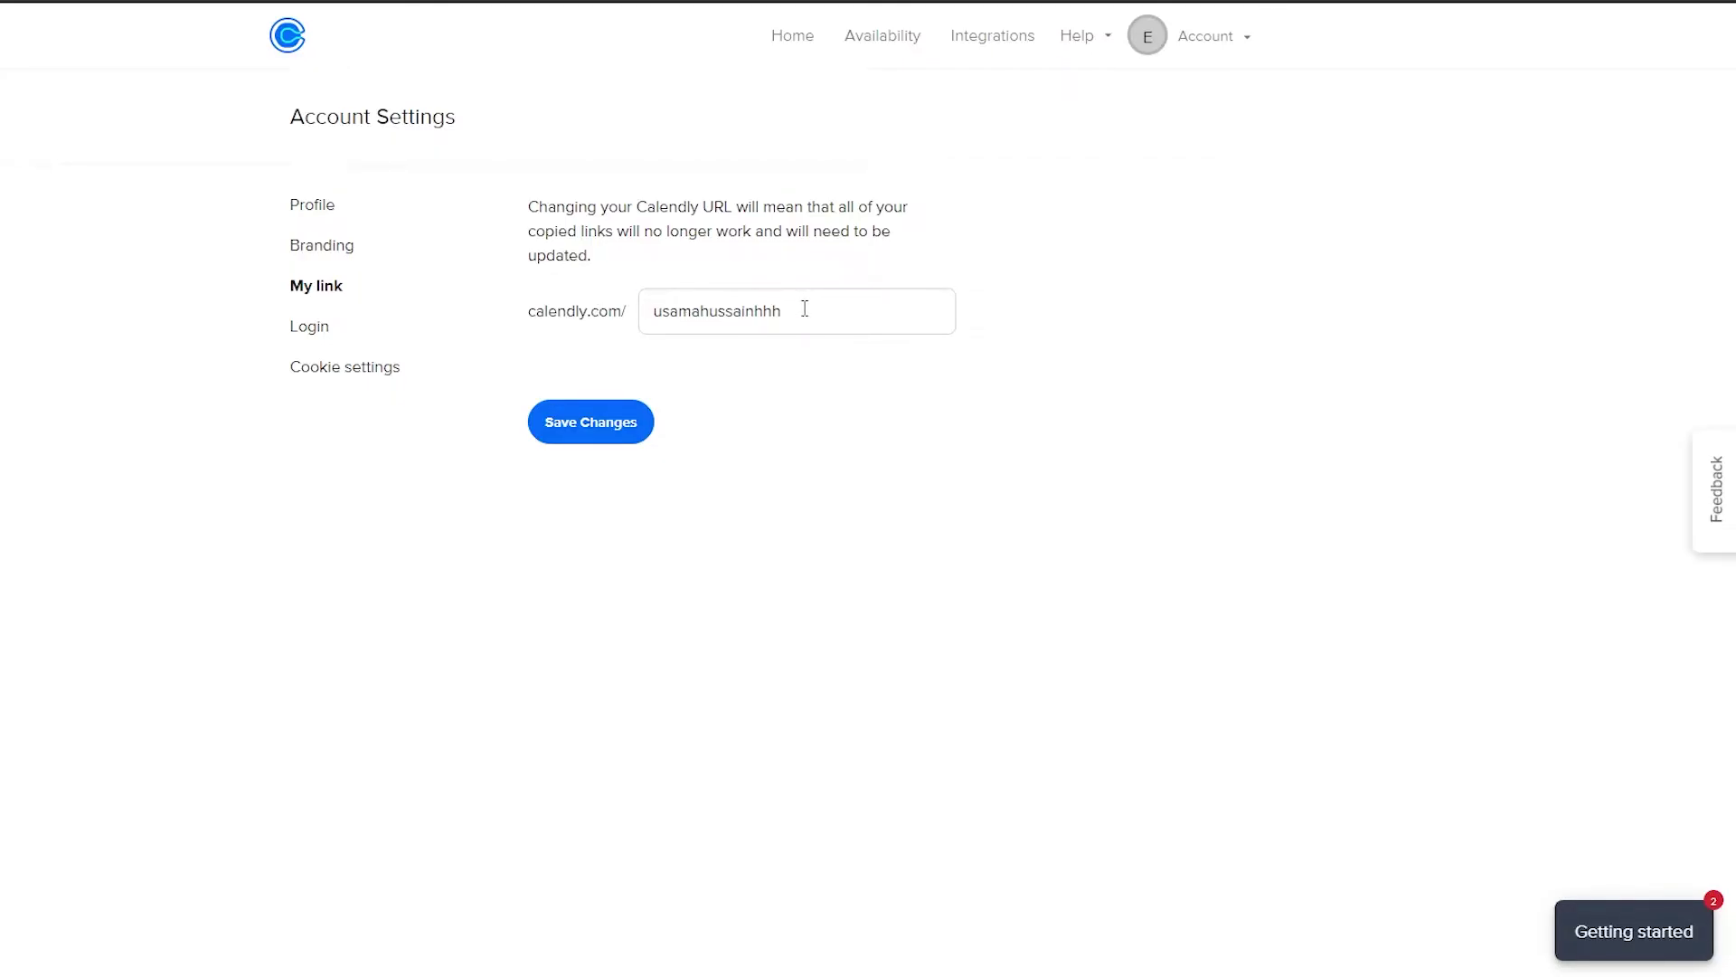
drag(805, 309, 589, 332)
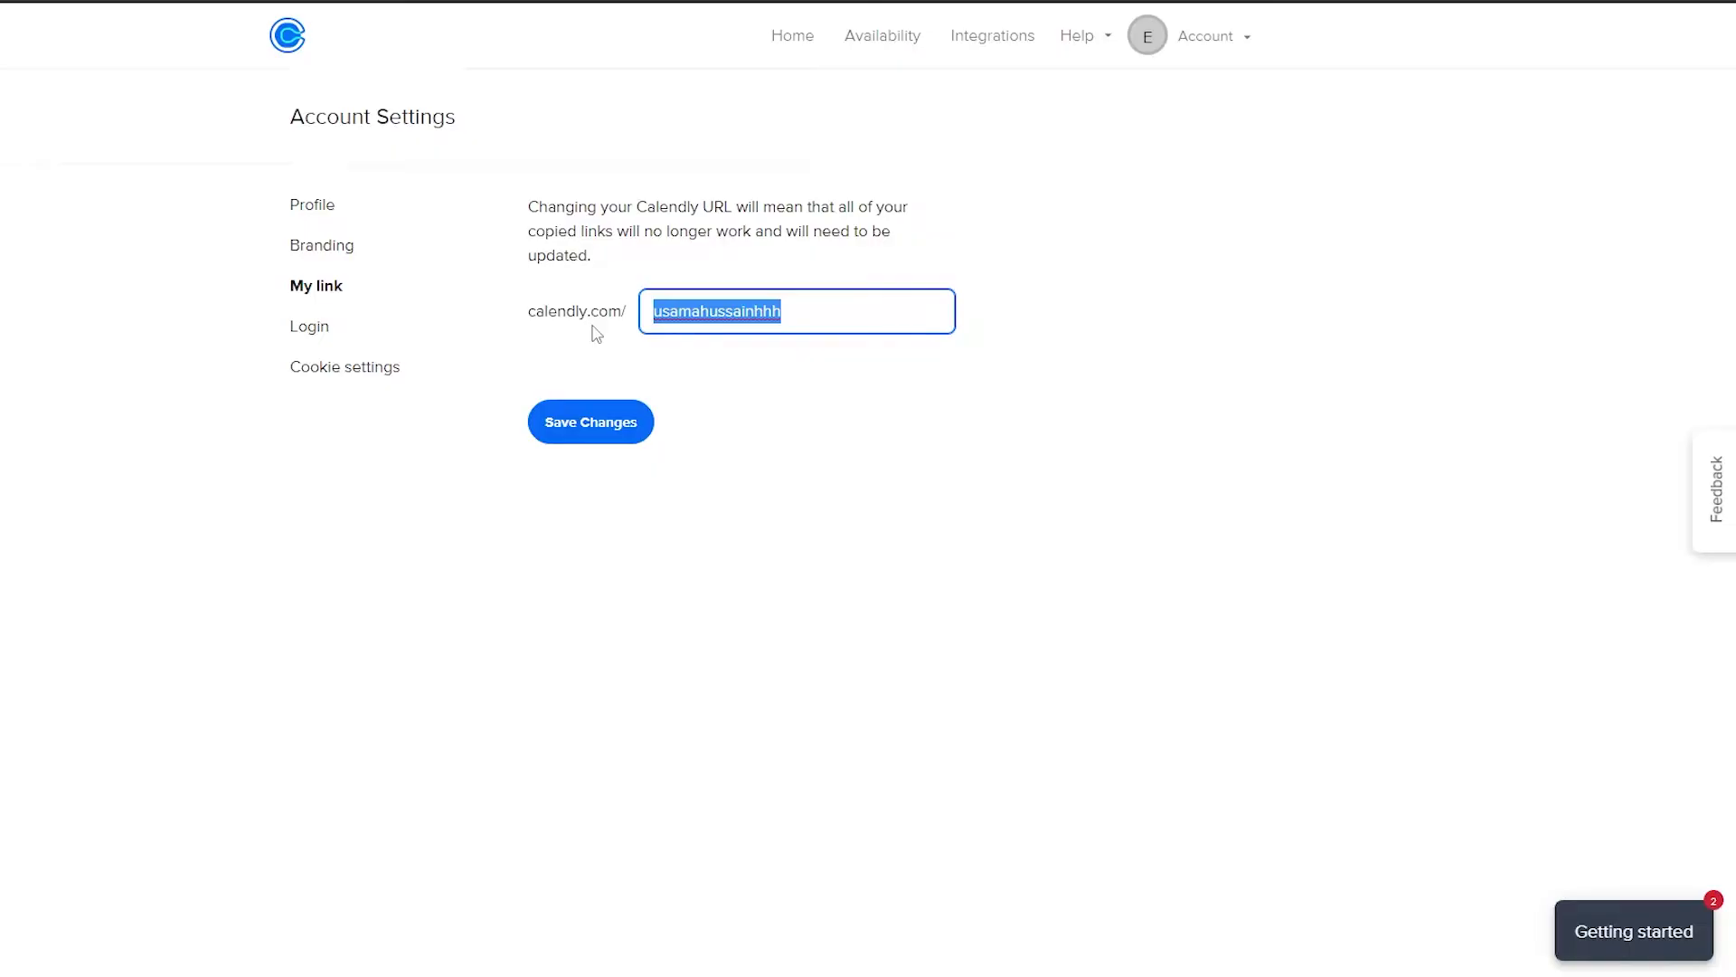
text(continuum)
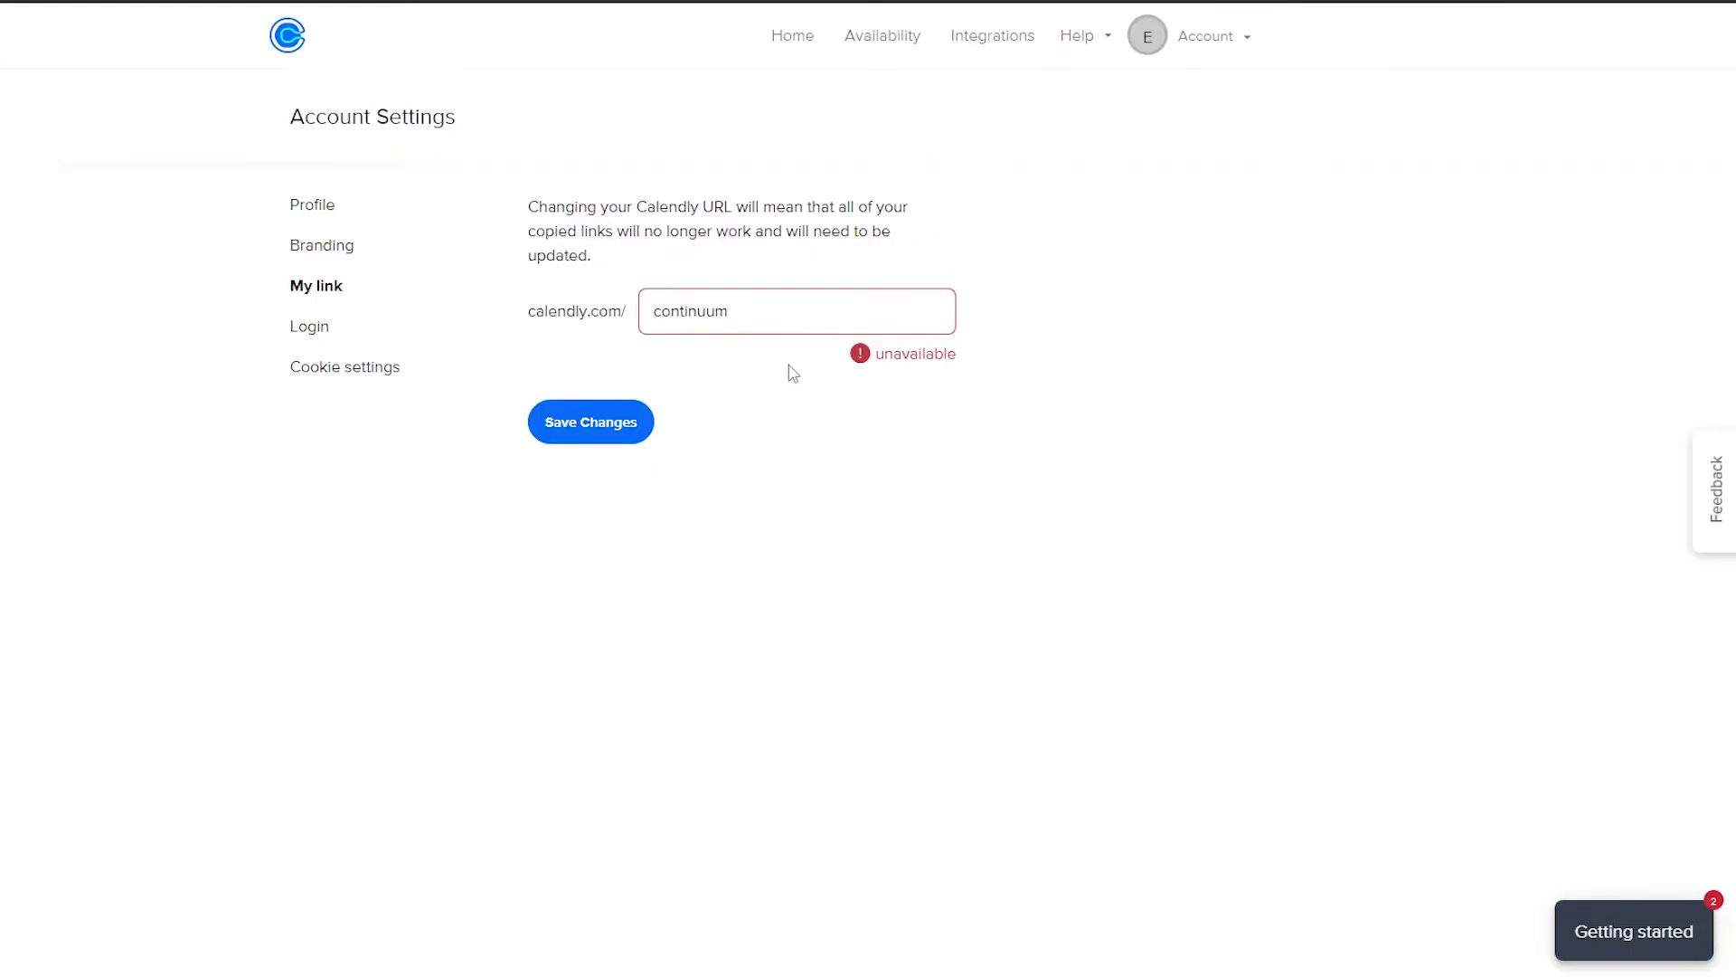
click(745, 311)
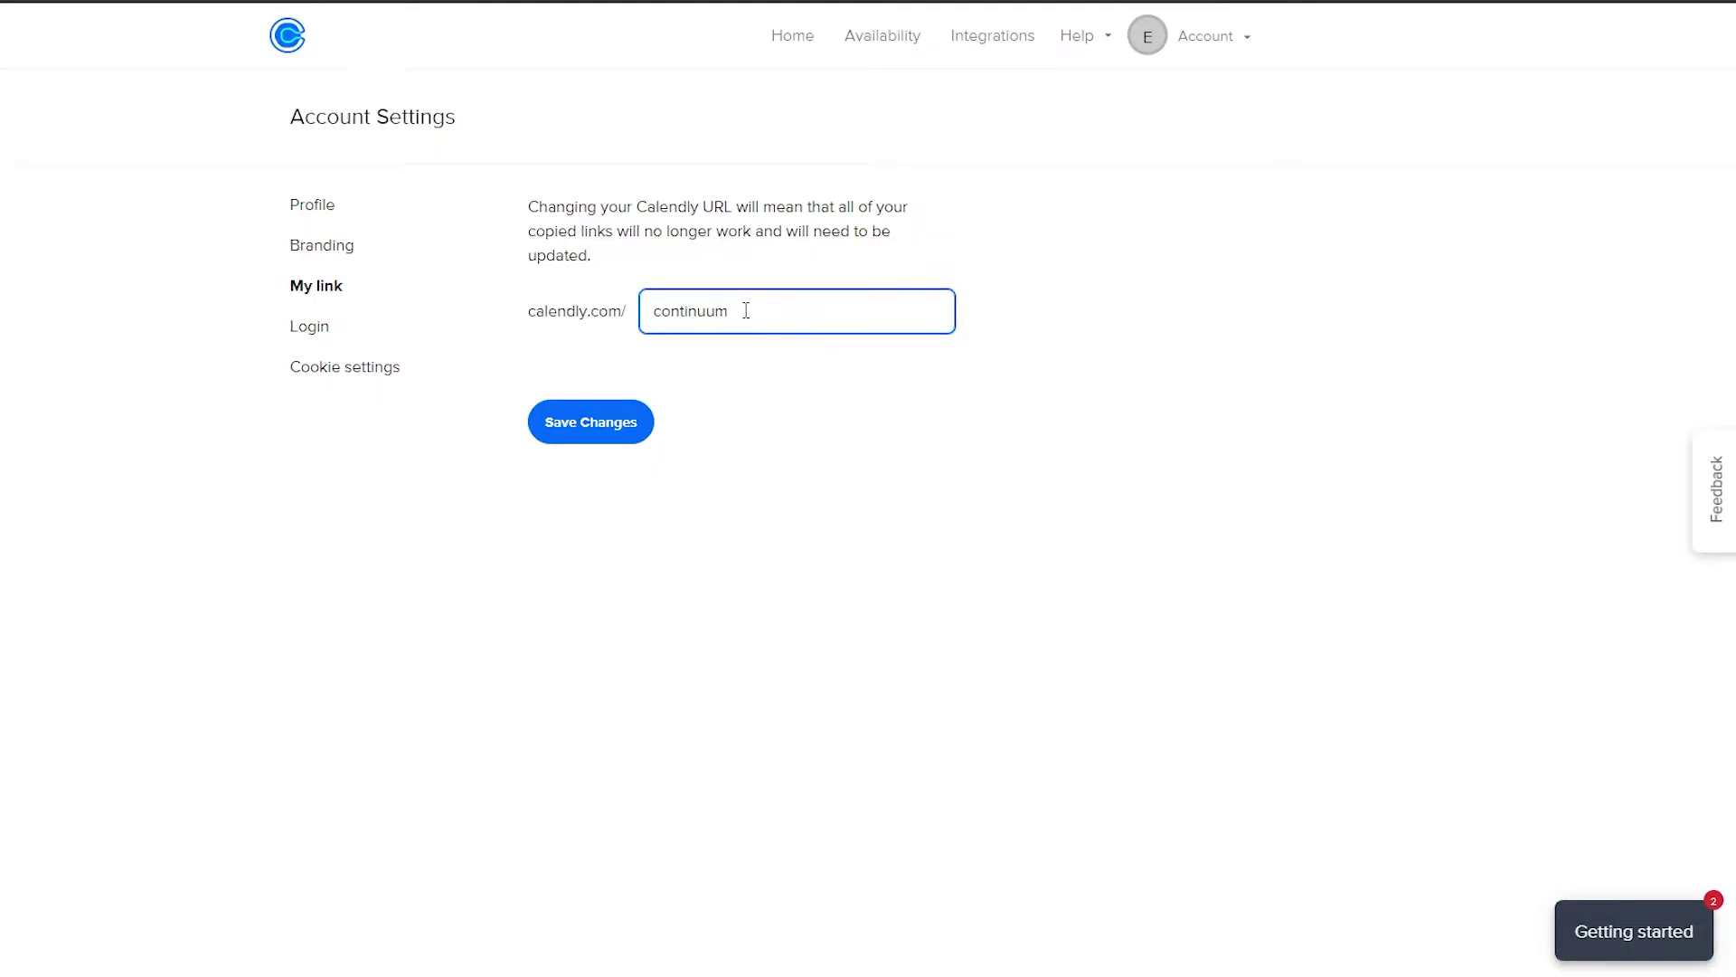
drag(745, 310, 602, 313)
text(osamahashmihhh)
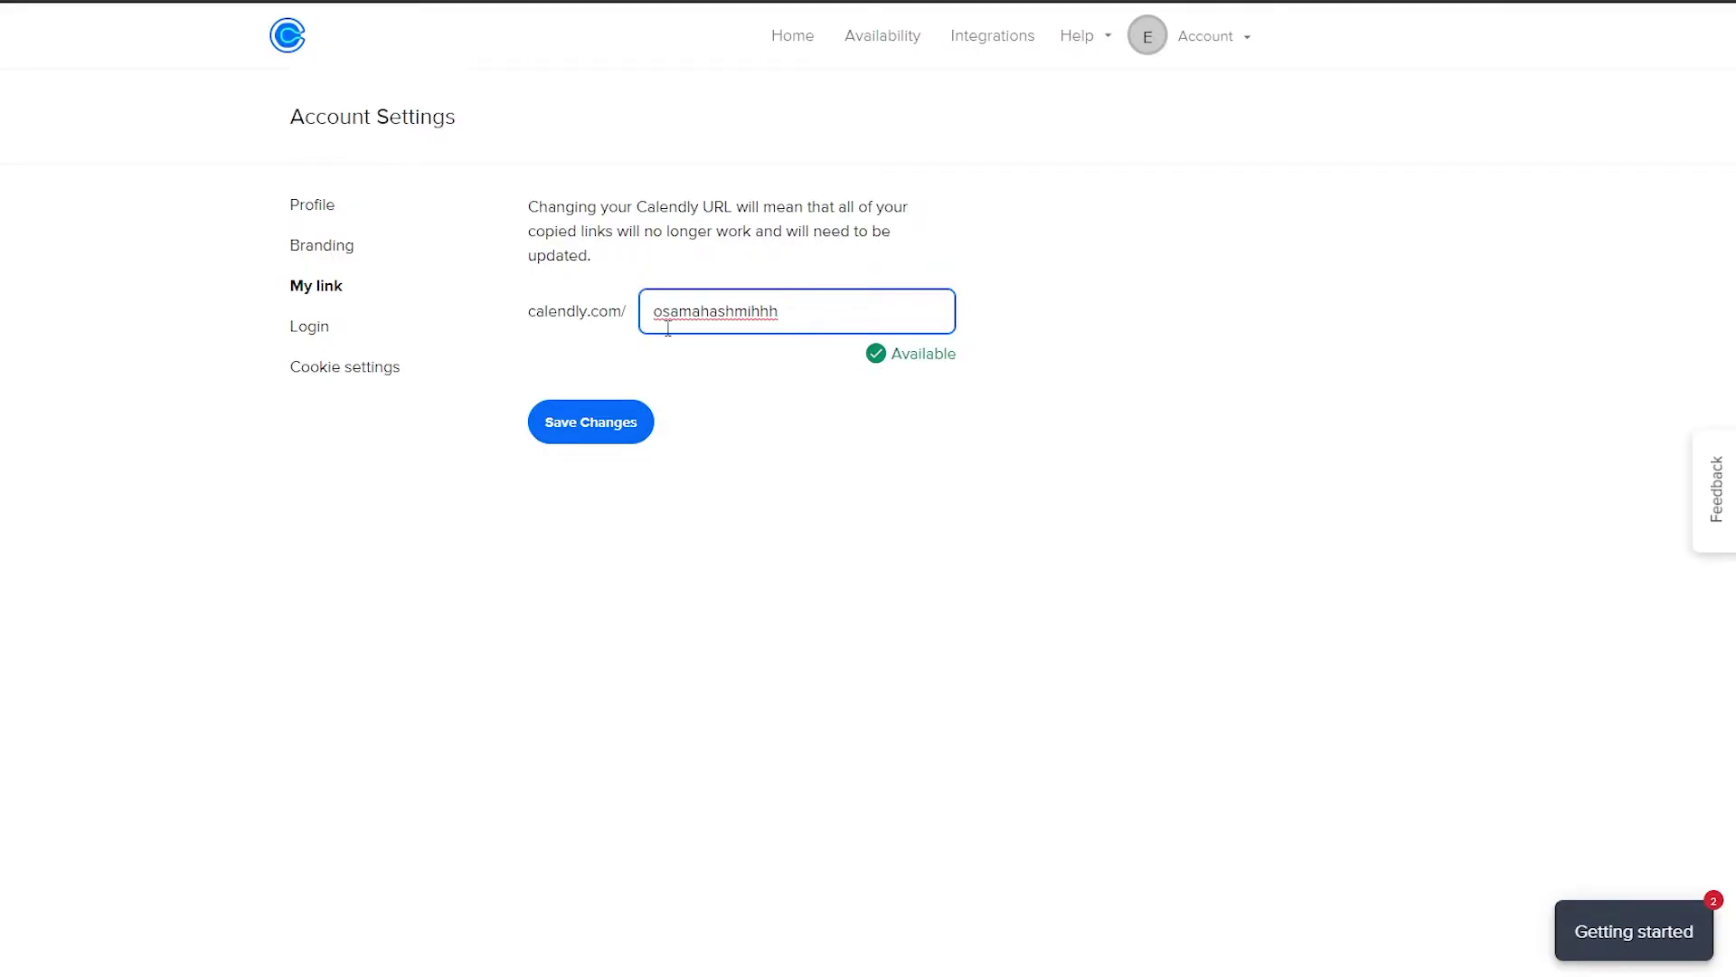
drag(853, 308, 672, 311)
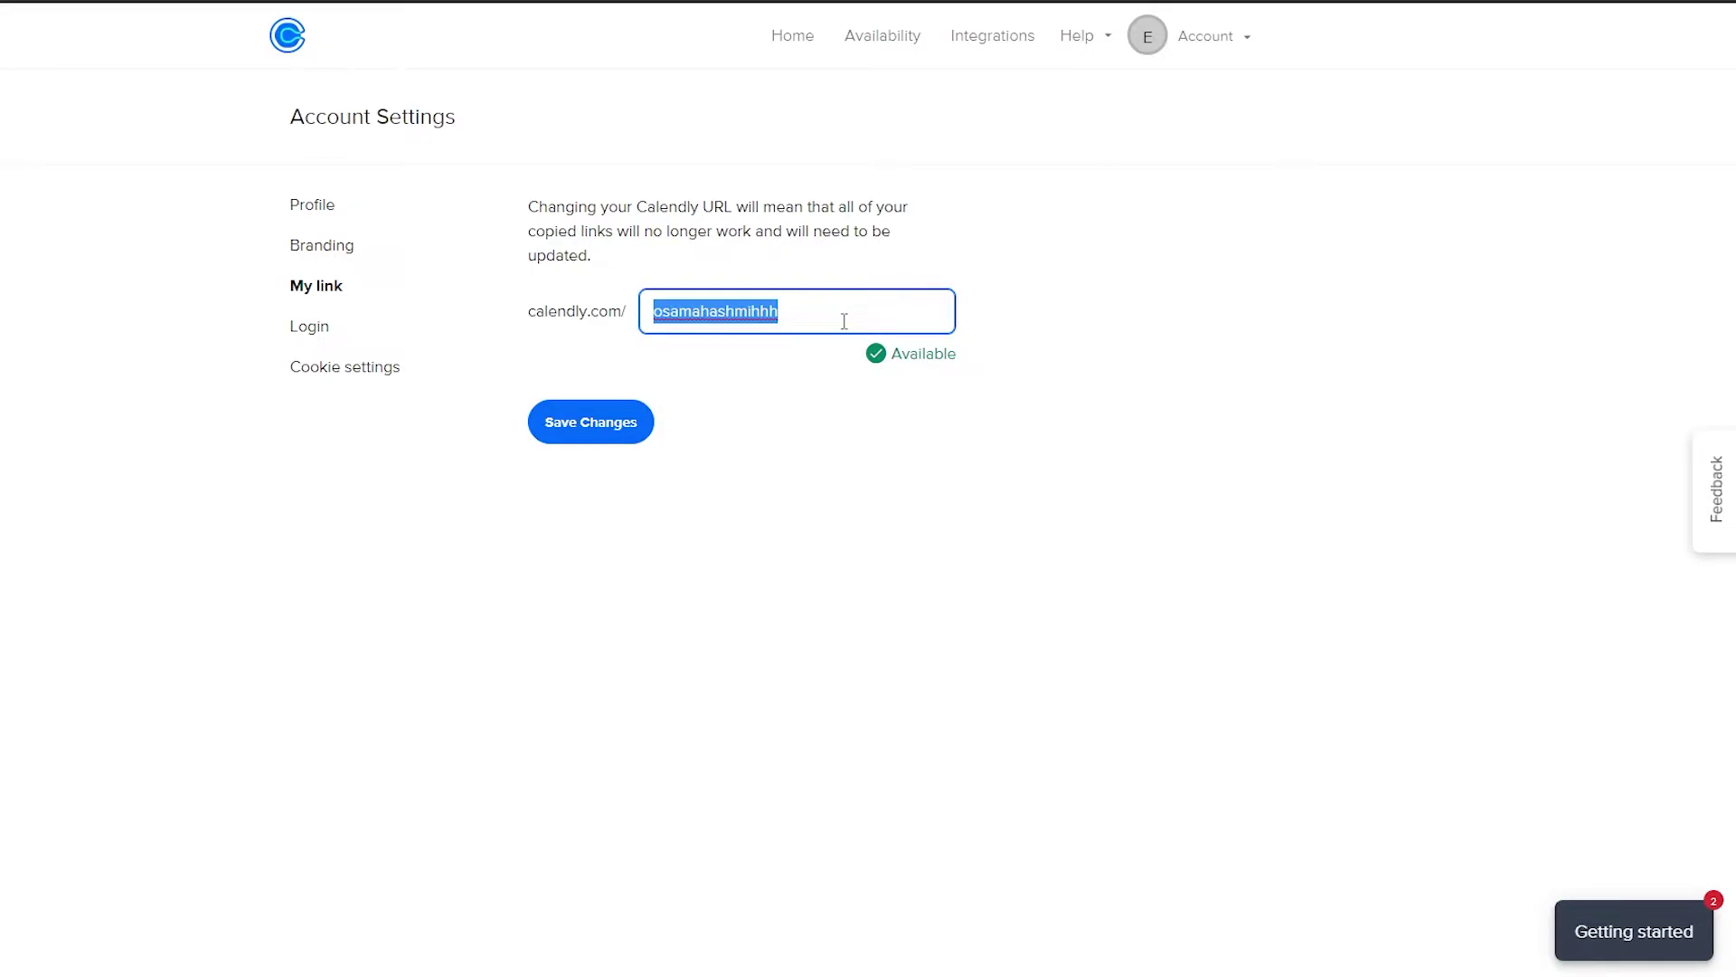
text(wenmedia)
click(758, 396)
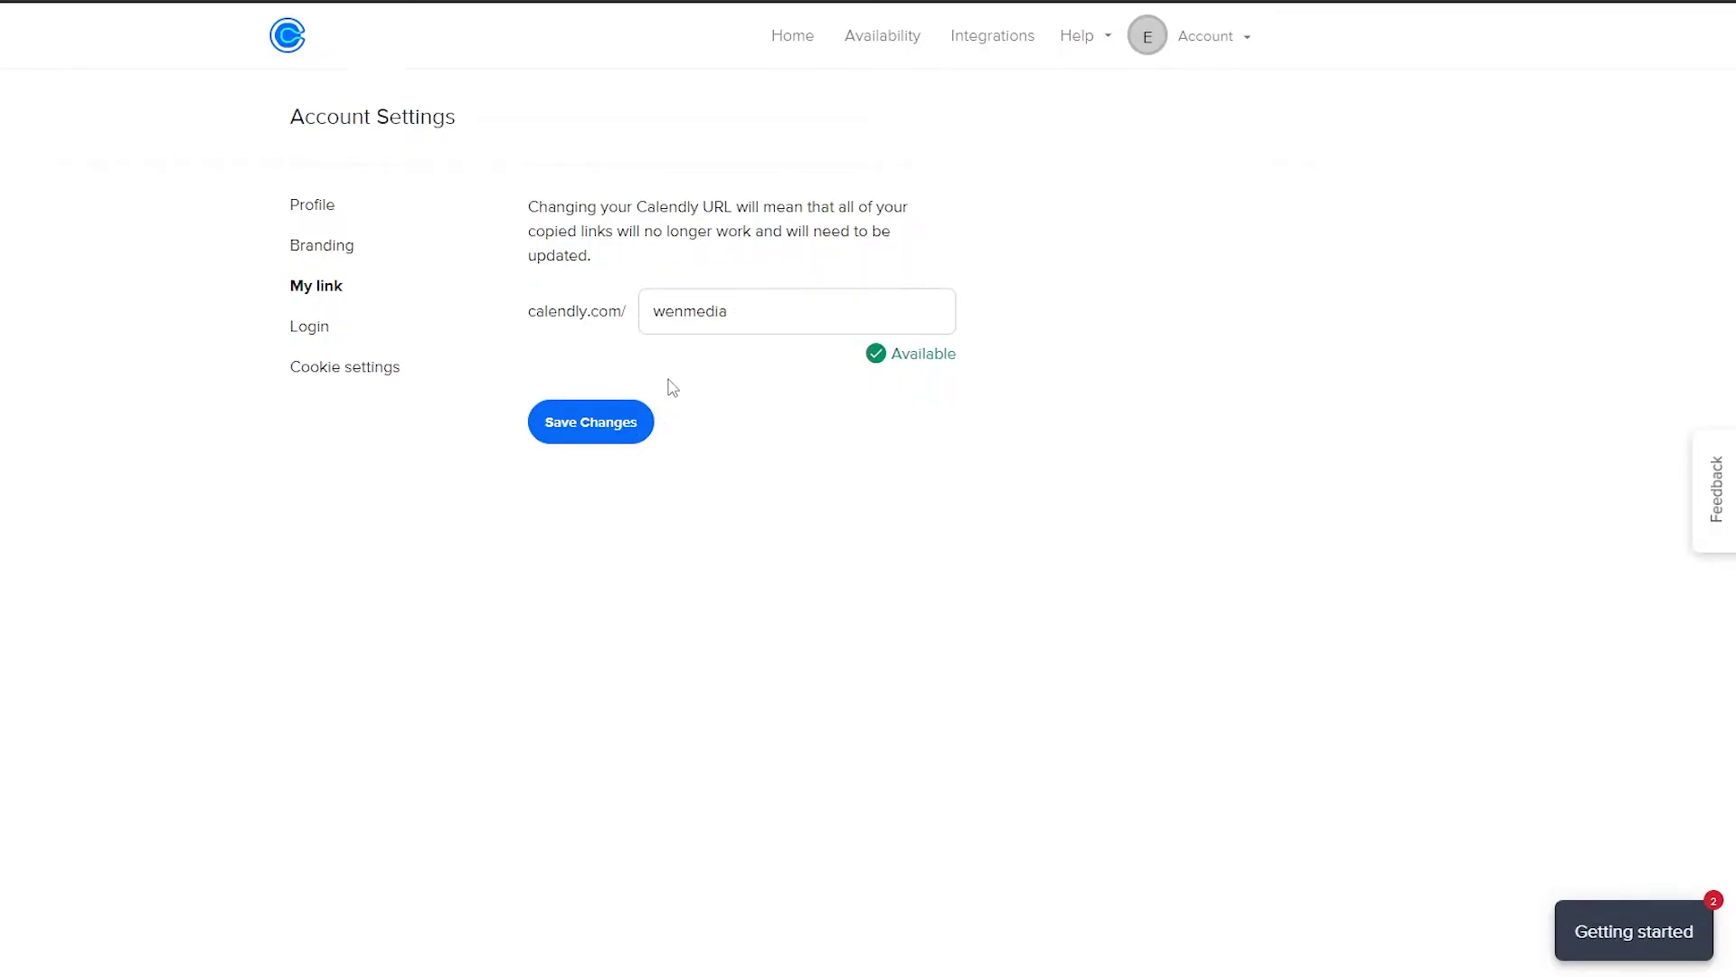
click(618, 430)
click(318, 334)
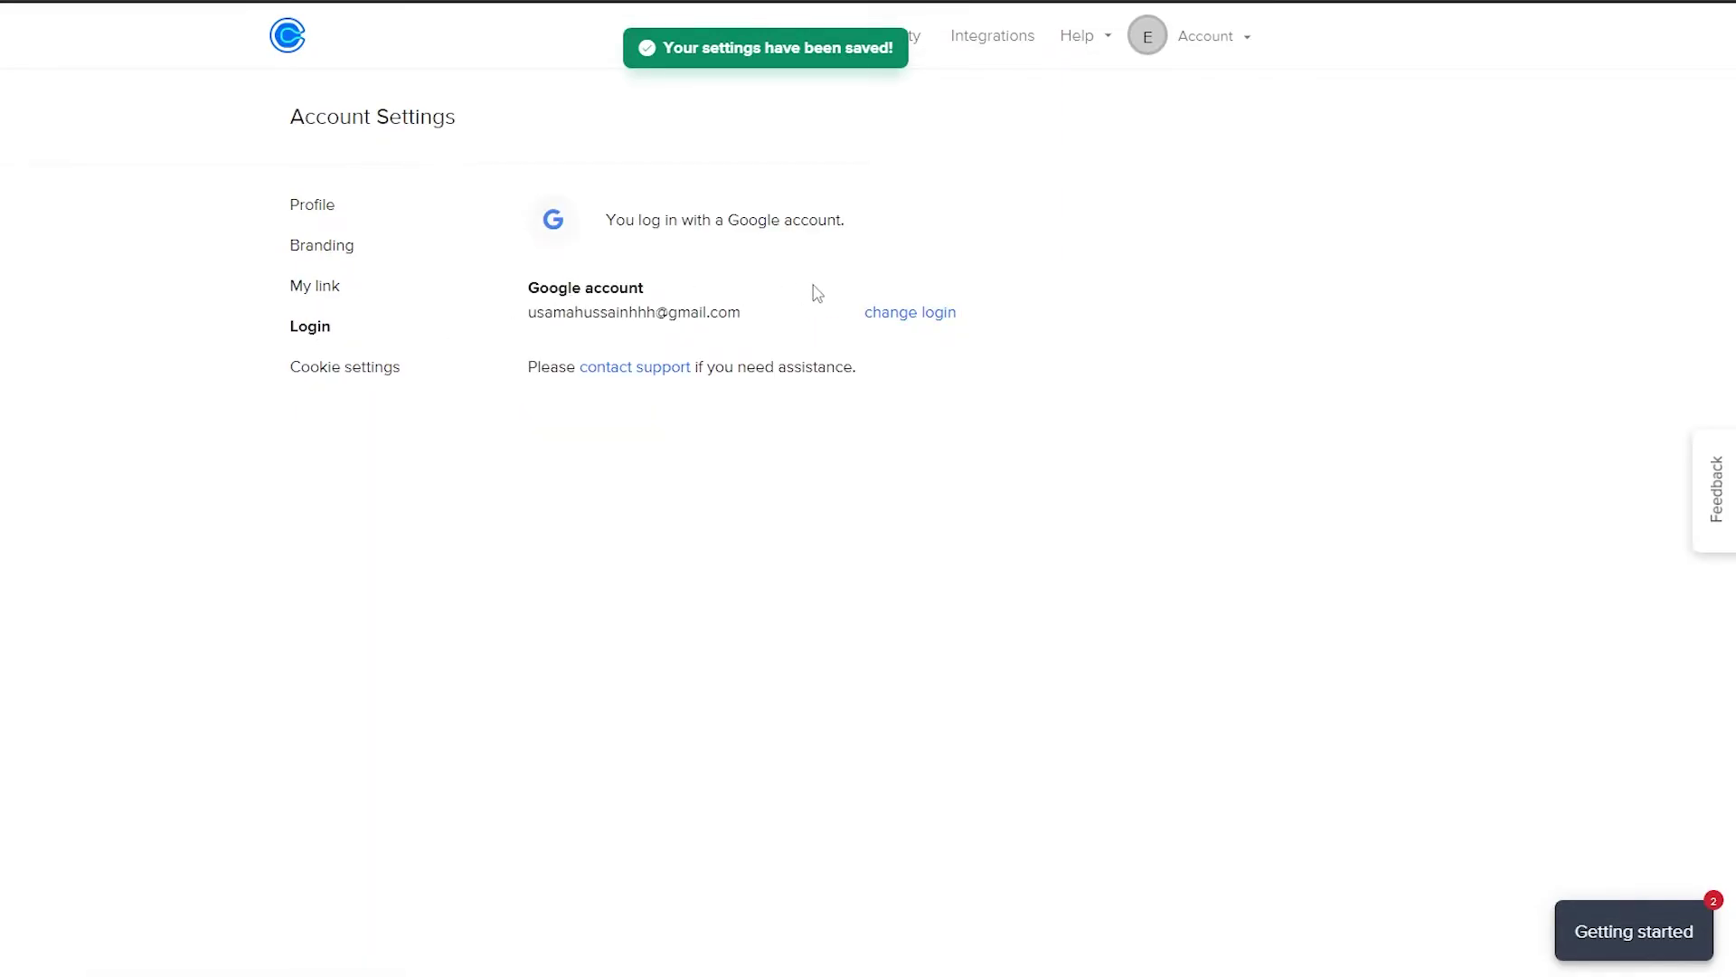
View and close the cookie Privacy Preference Center from the Login settings page
click(388, 375)
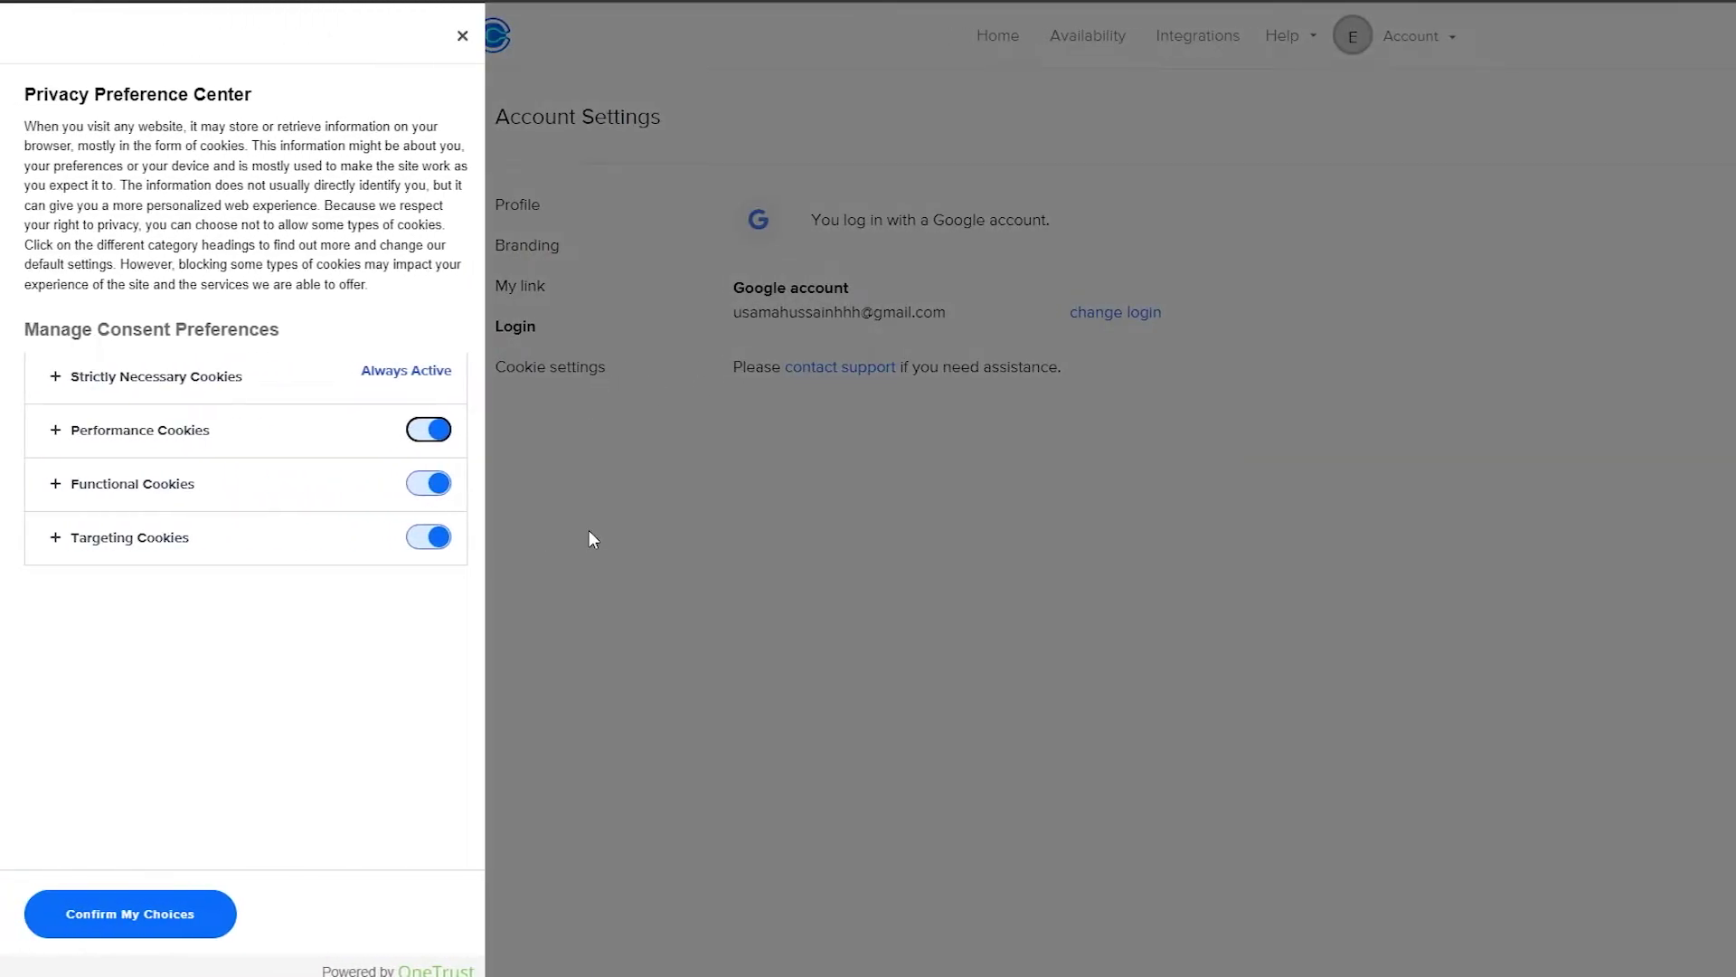
click(146, 932)
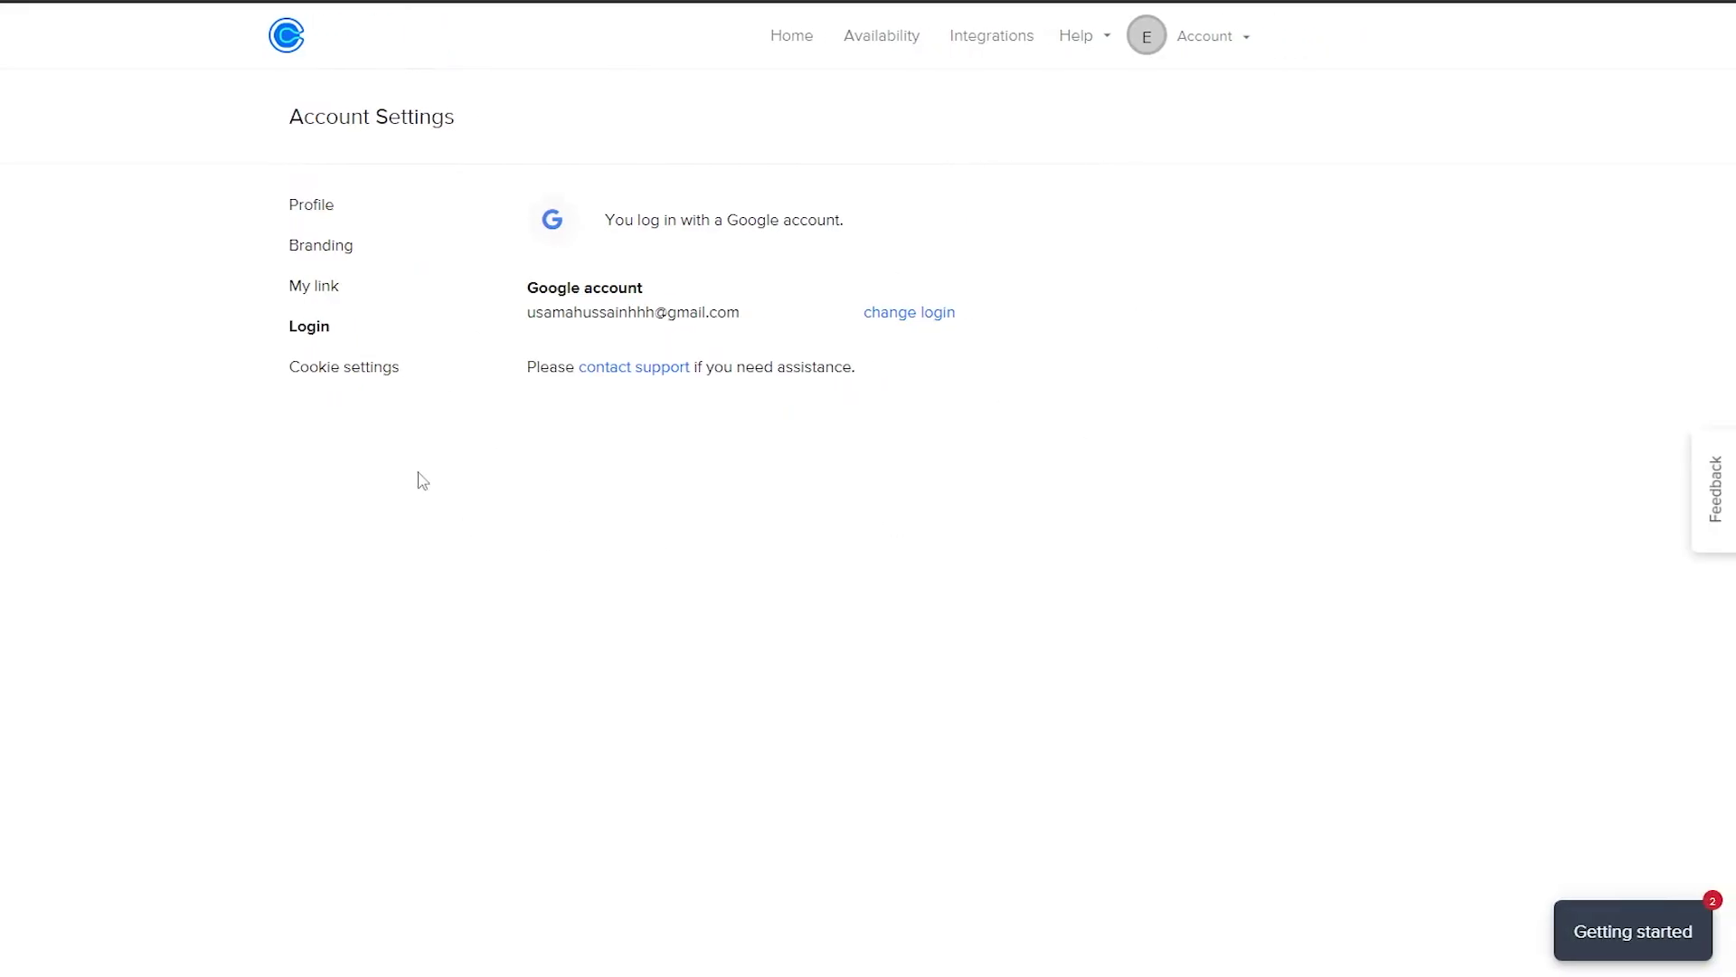
click(1219, 45)
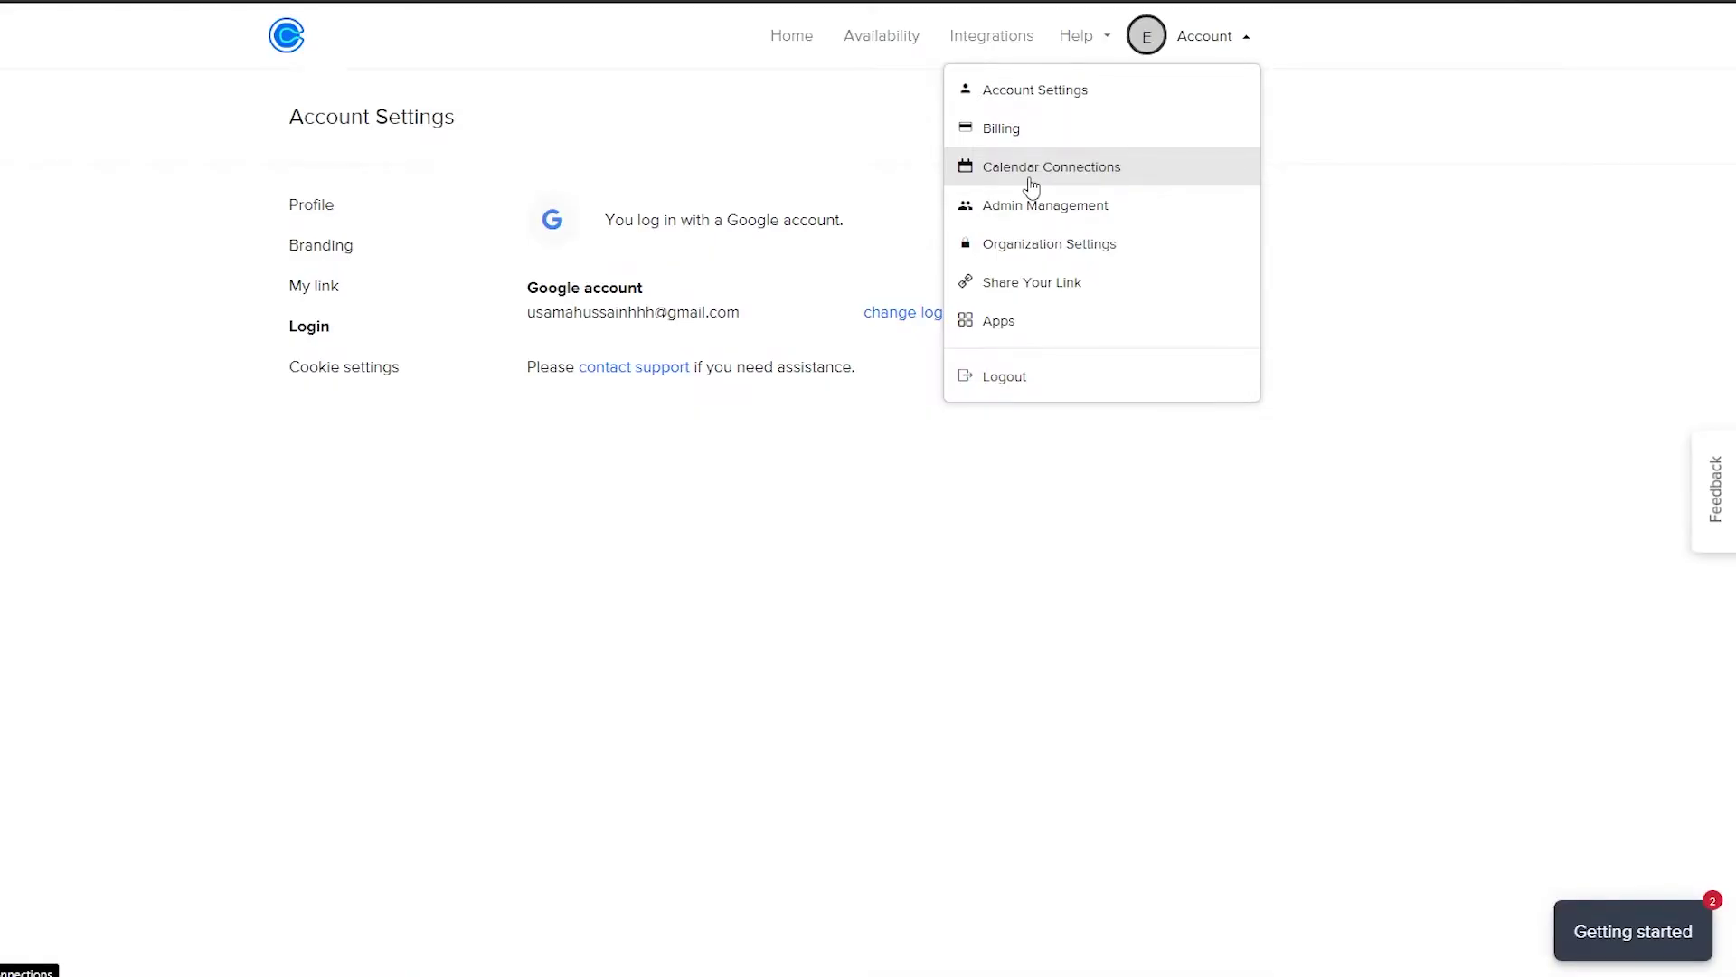
On Calendar Connections, try adding another calendar account via Google Calendar Connect
click(1031, 181)
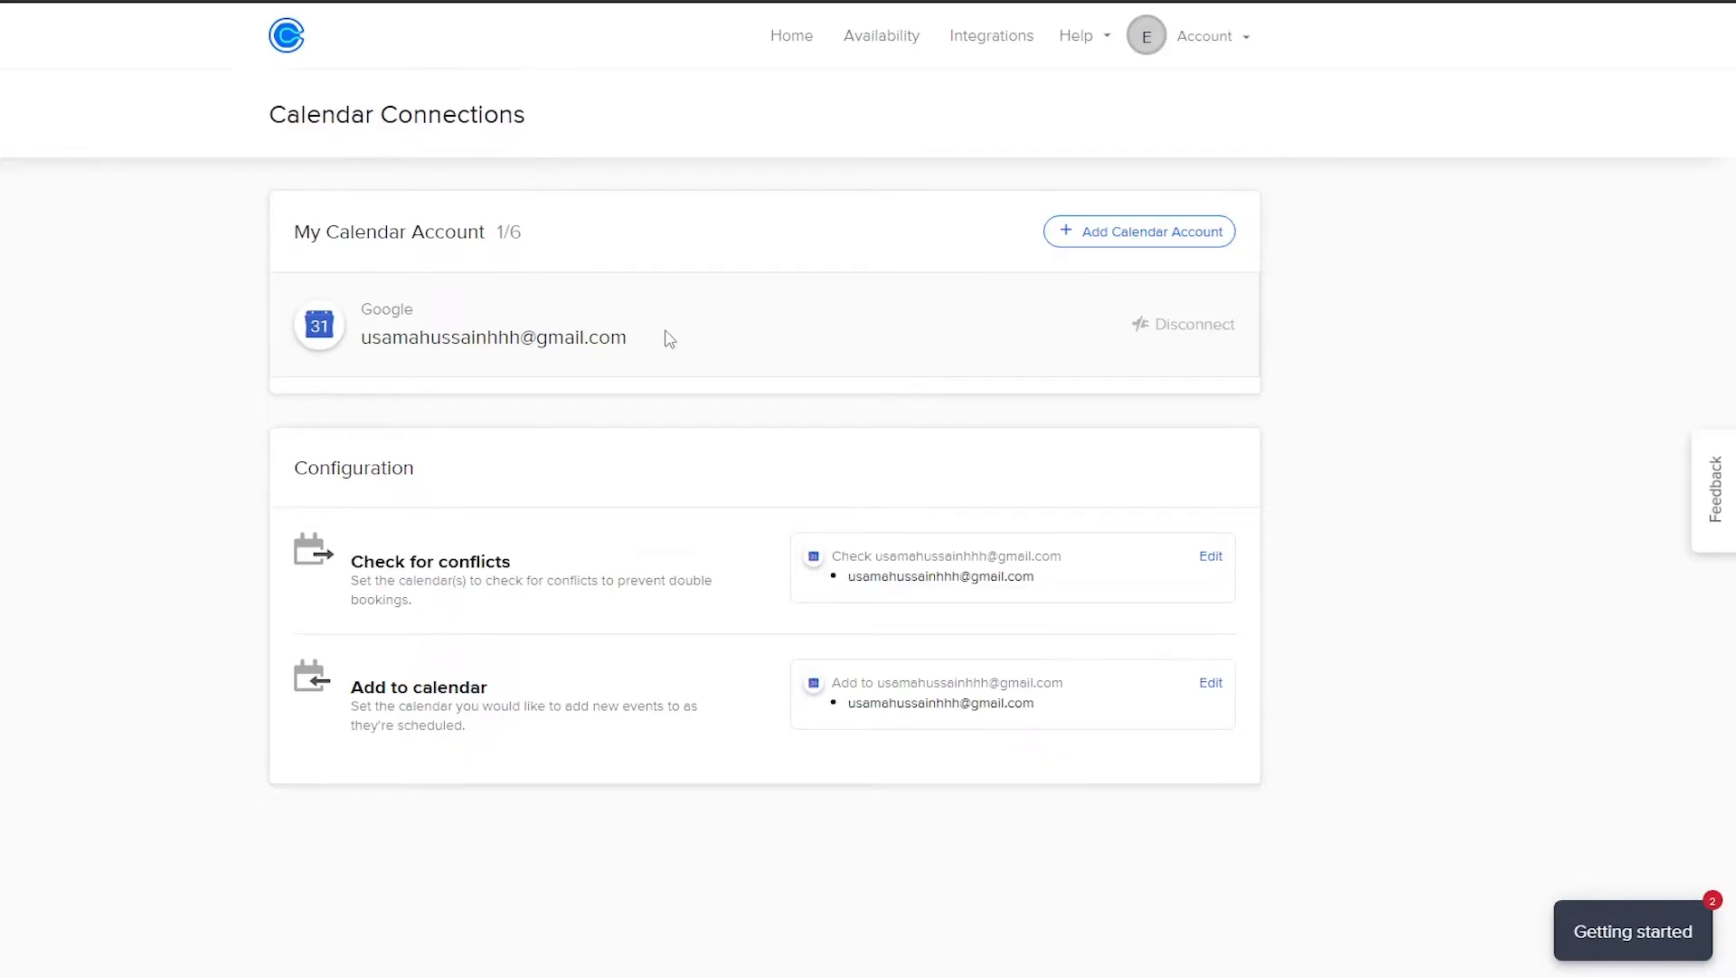
click(1173, 242)
scroll(648, 474, down, 2)
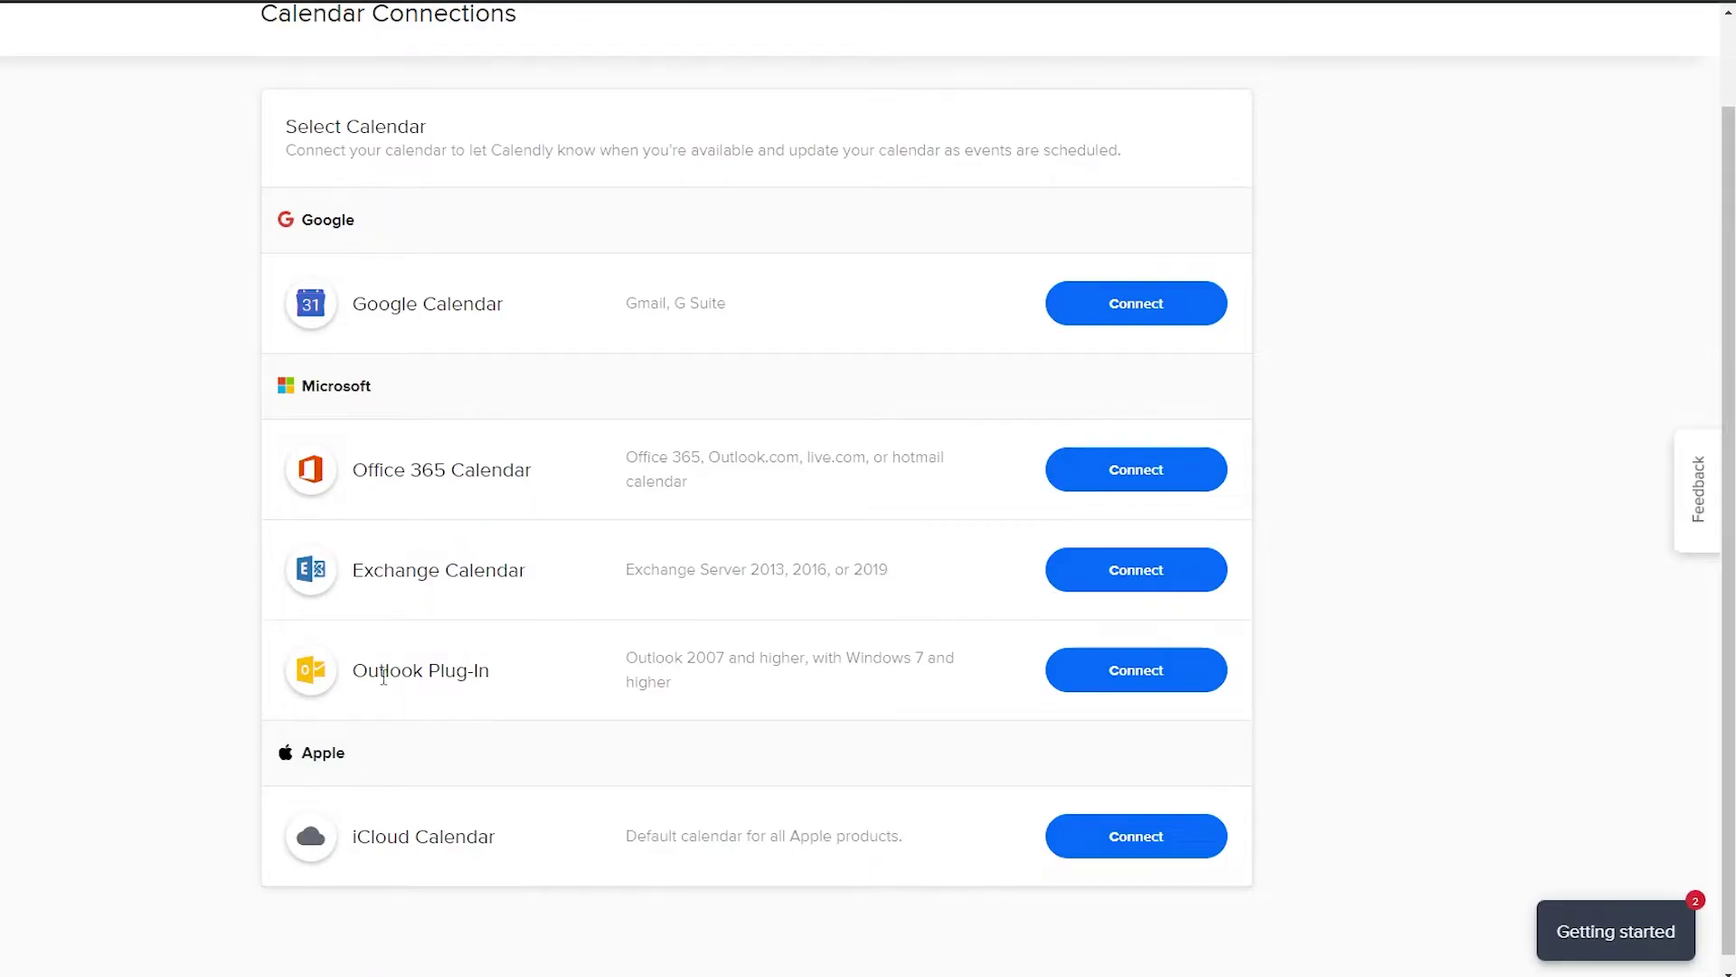
scroll(450, 322, up, 2)
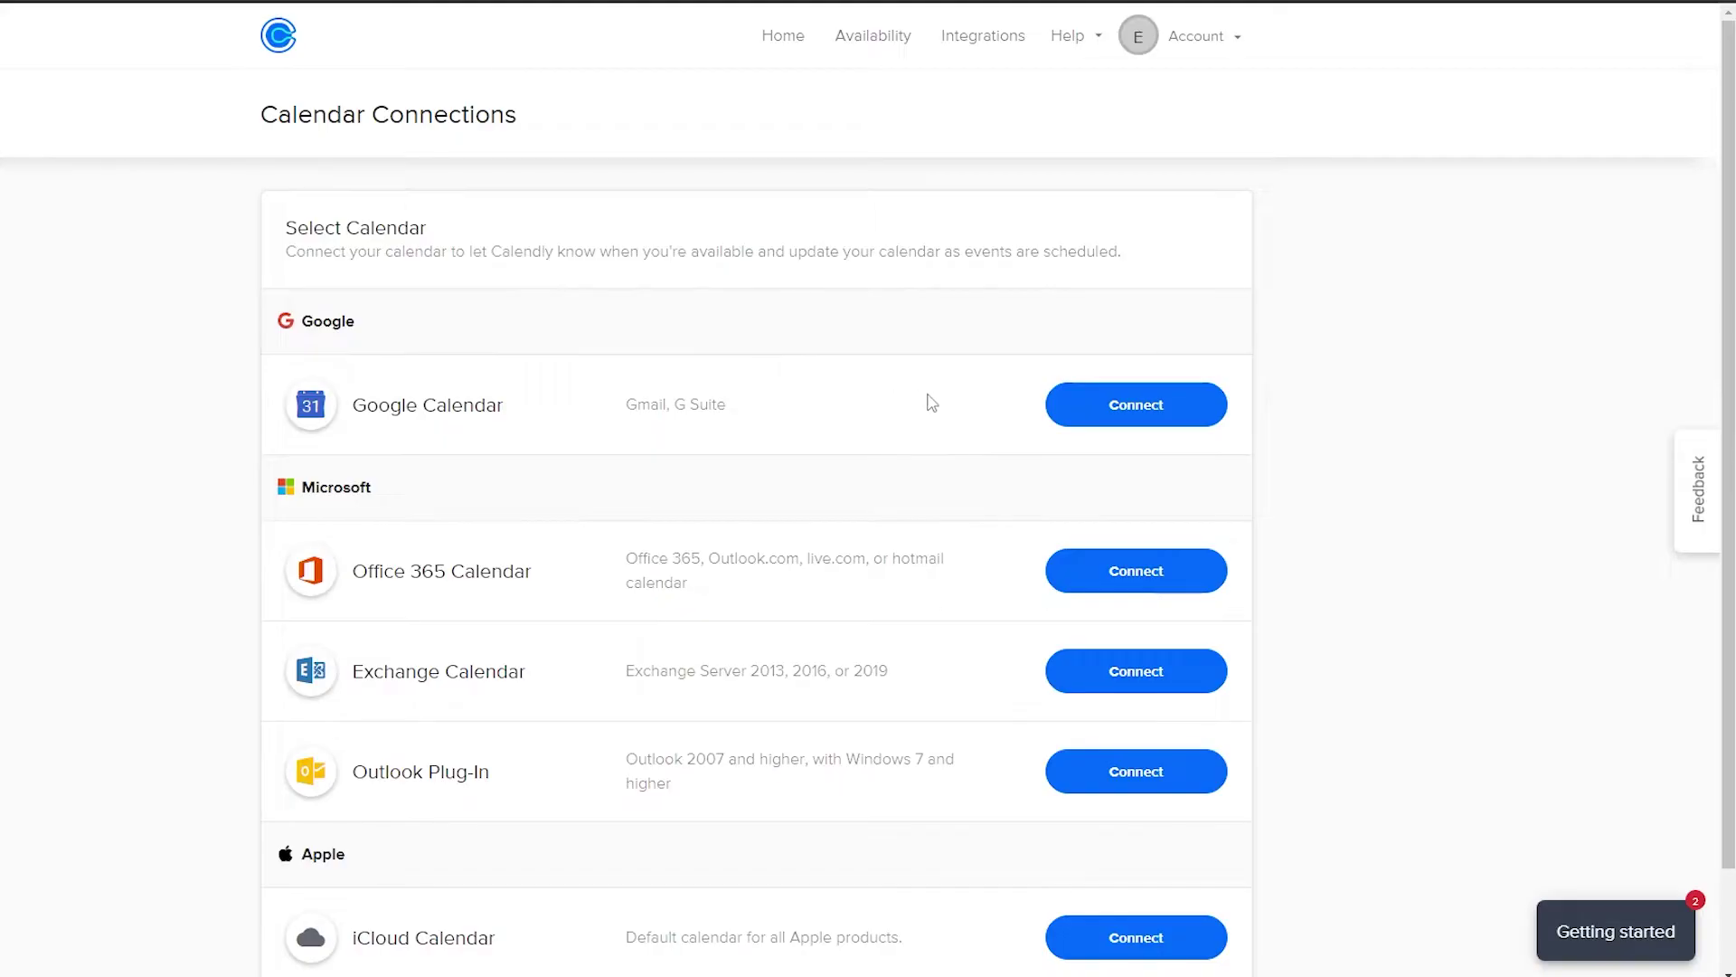
click(1135, 407)
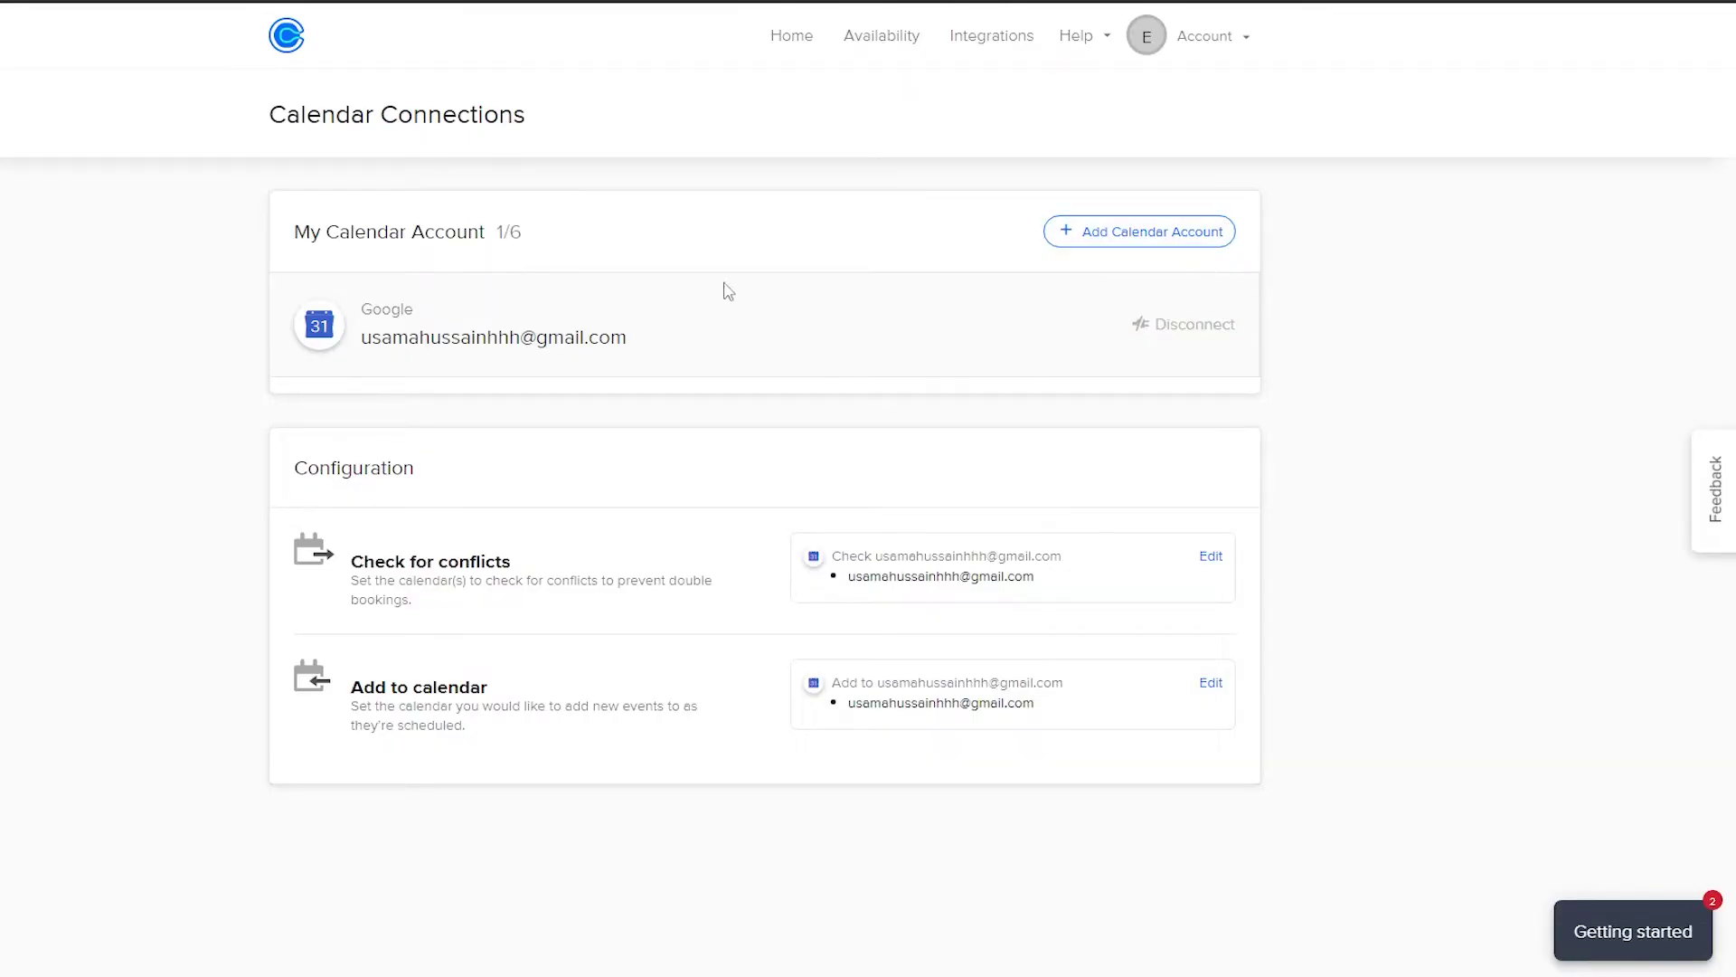
click(1212, 53)
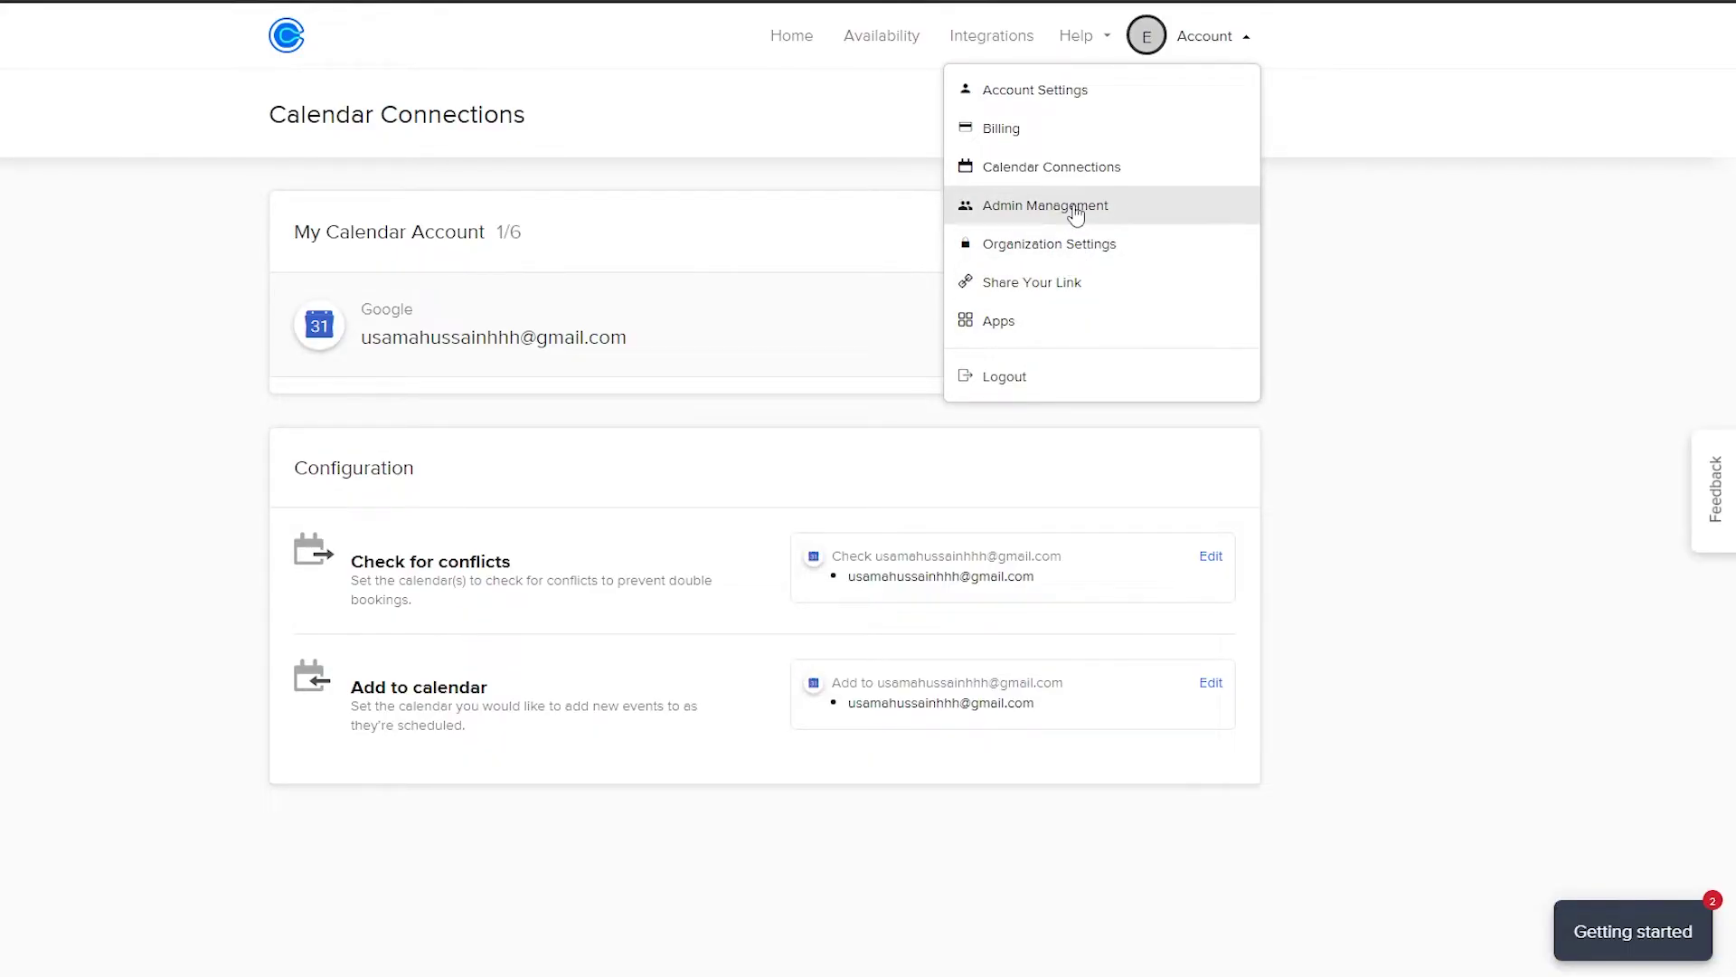
In Admin Management, browse the Groups, Templates and All people tabs
click(1073, 206)
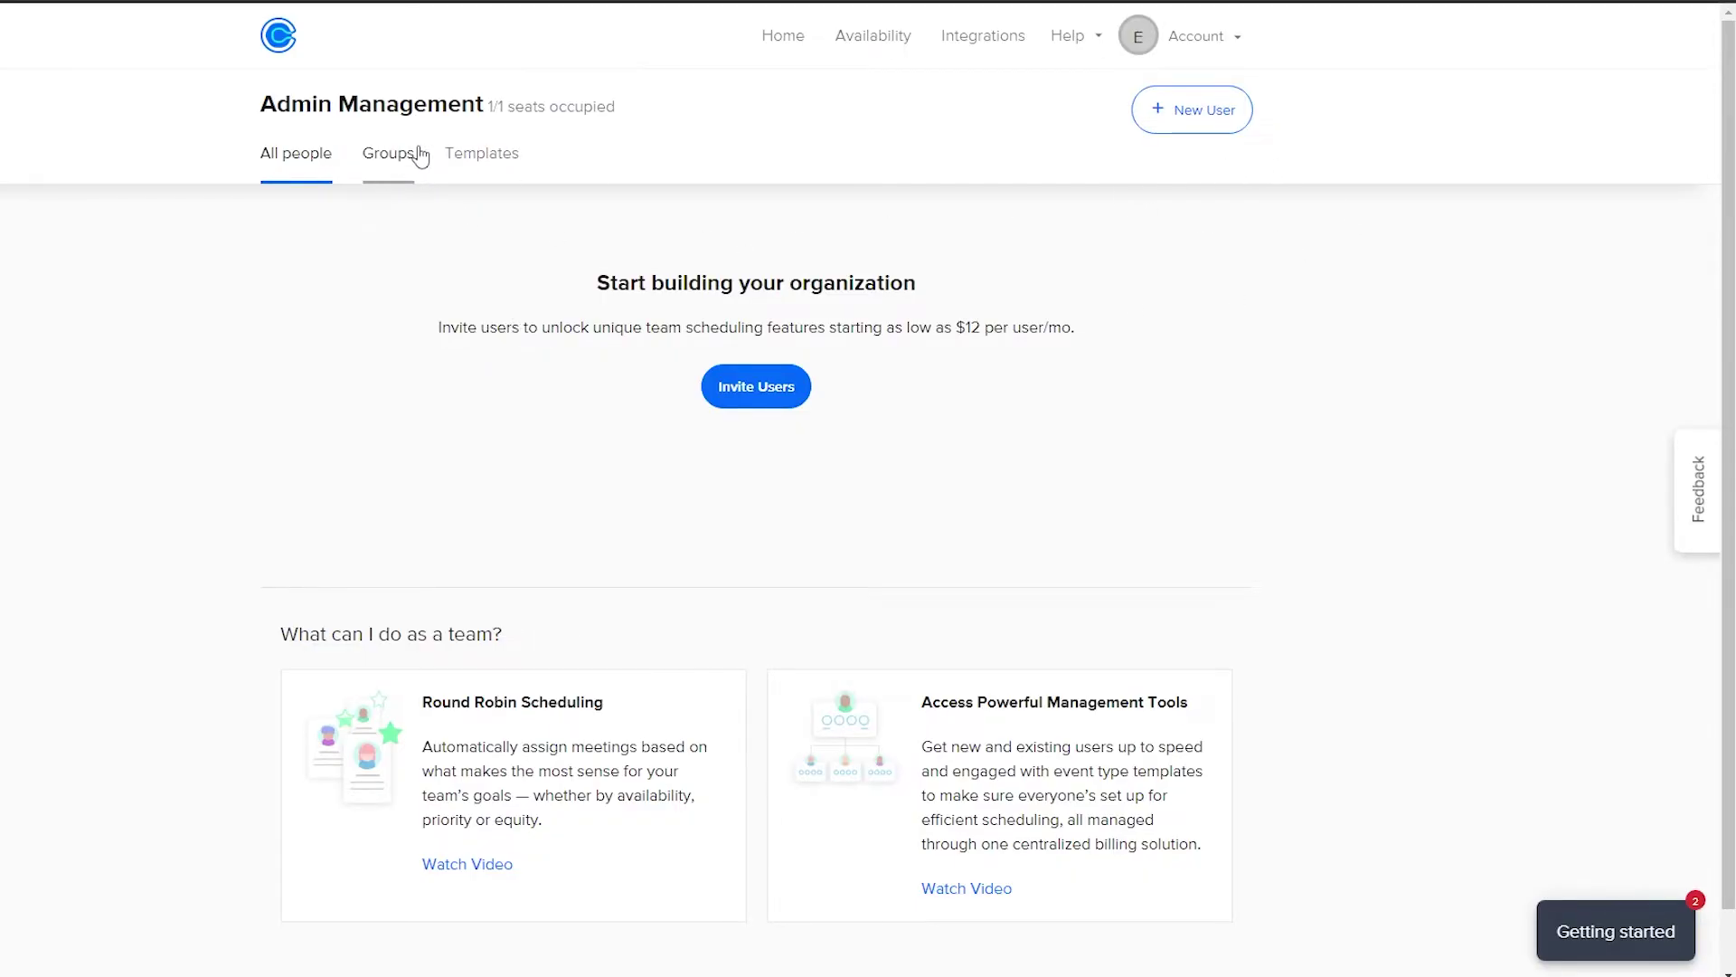
click(378, 153)
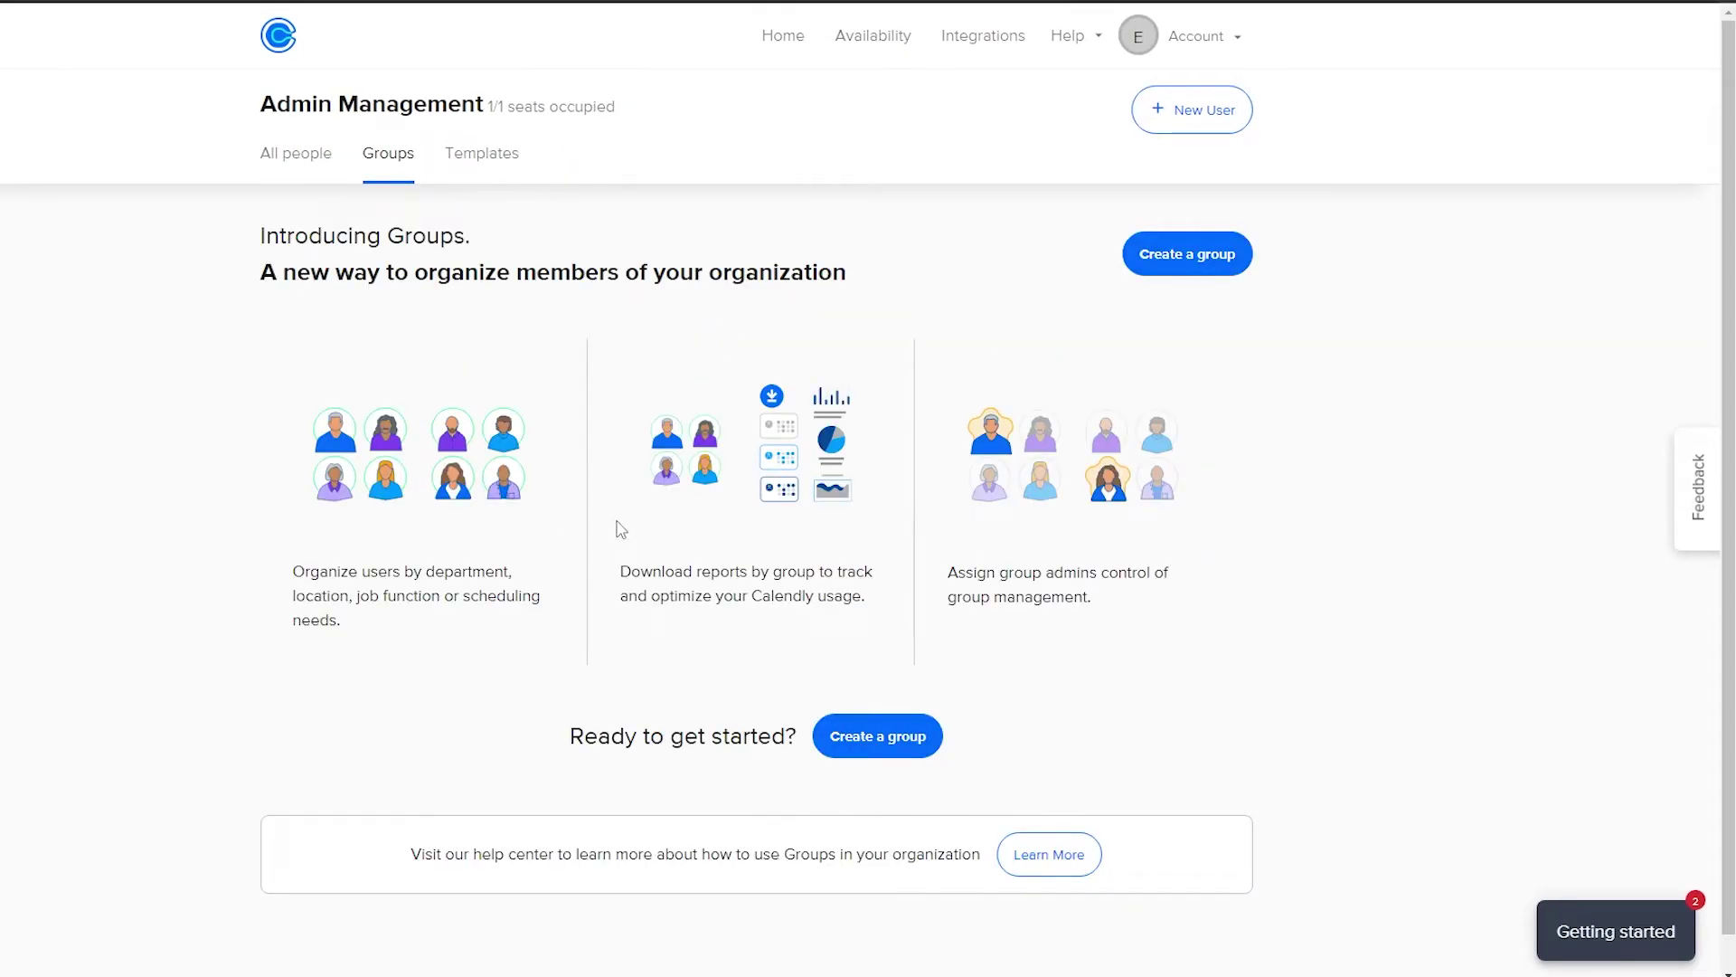
click(499, 169)
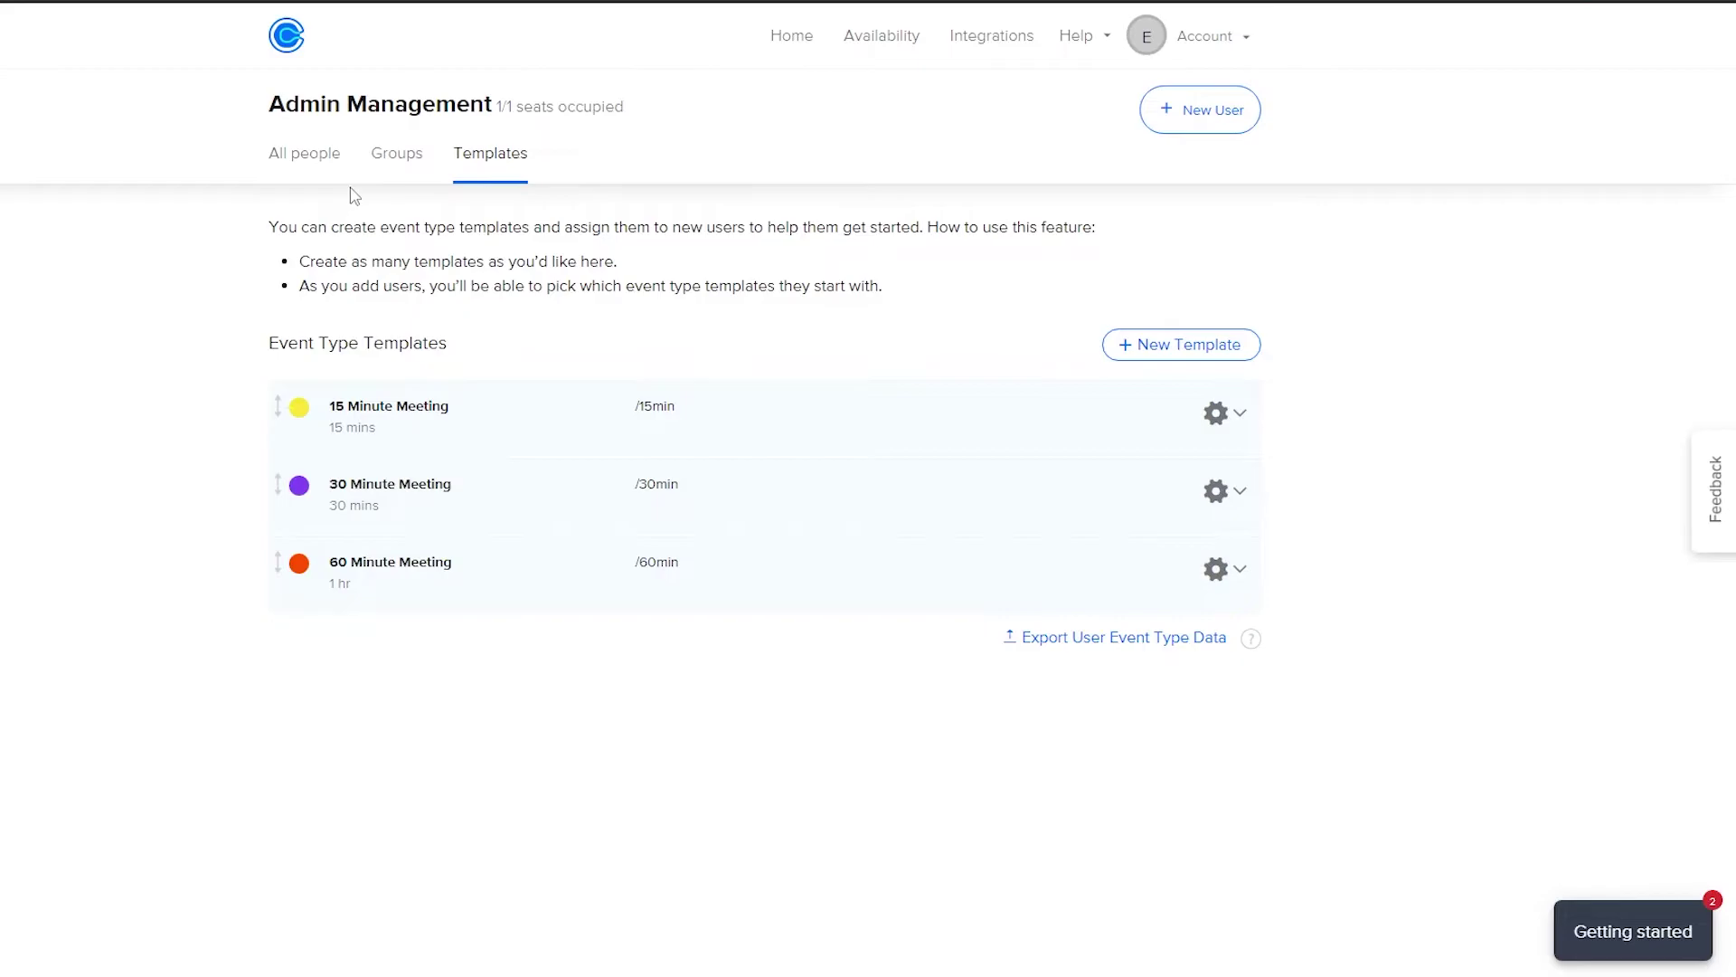
click(301, 154)
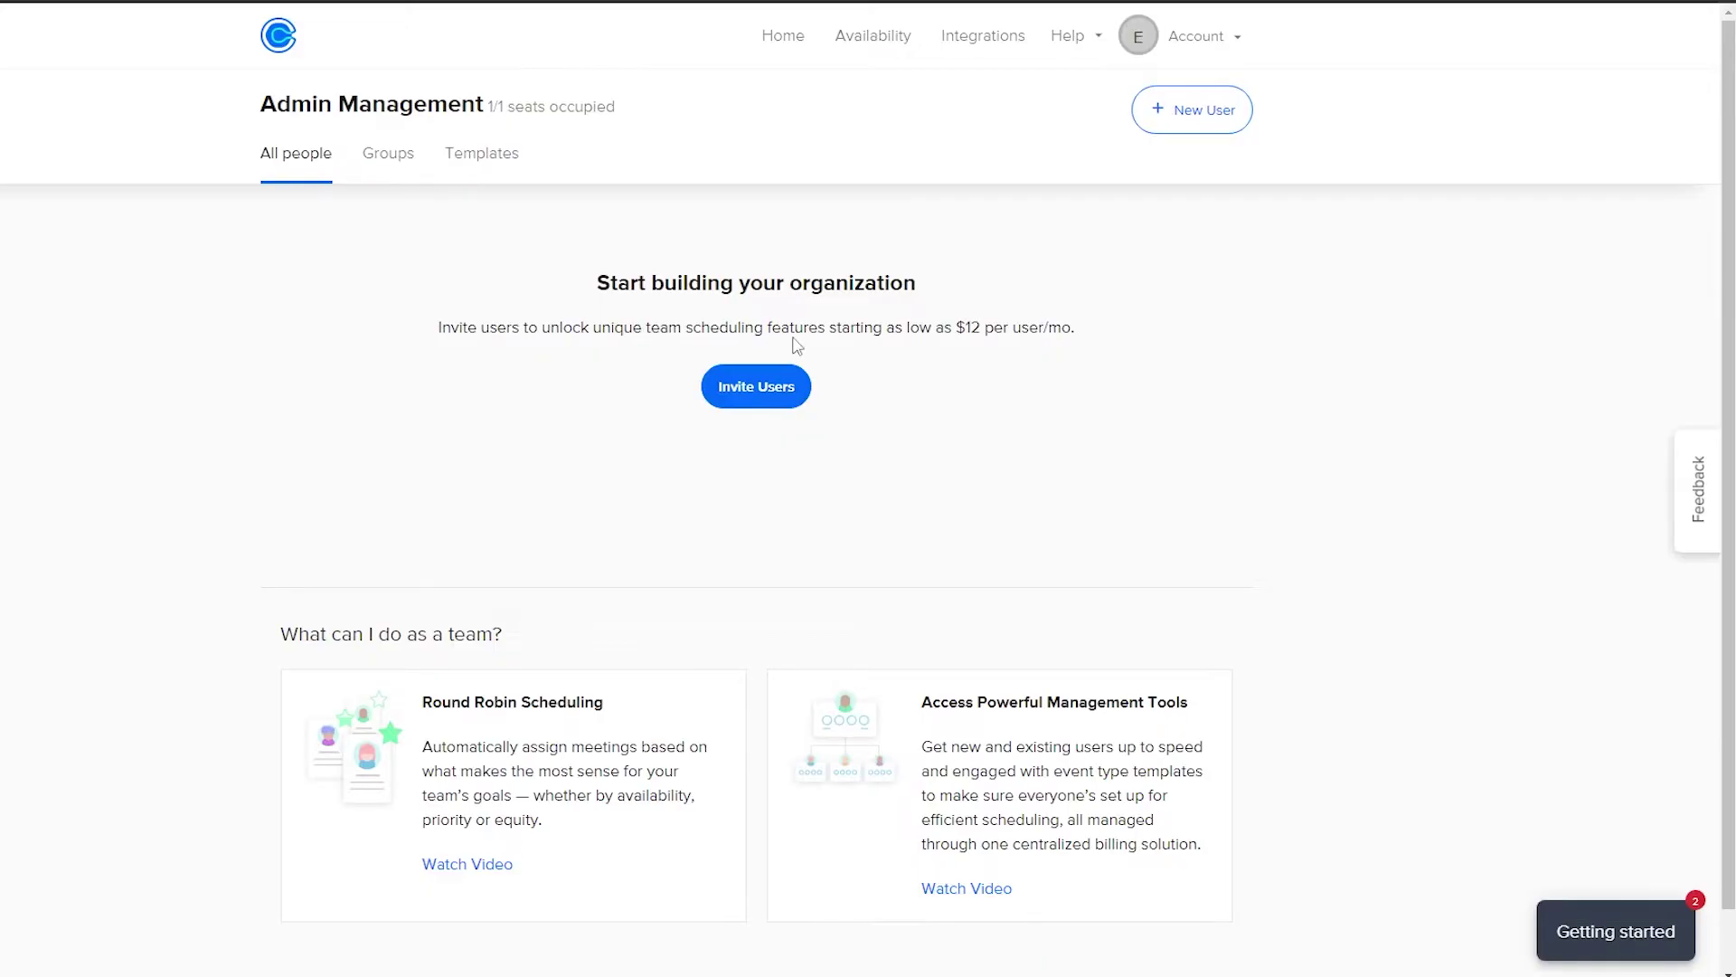
drag(969, 331, 1162, 346)
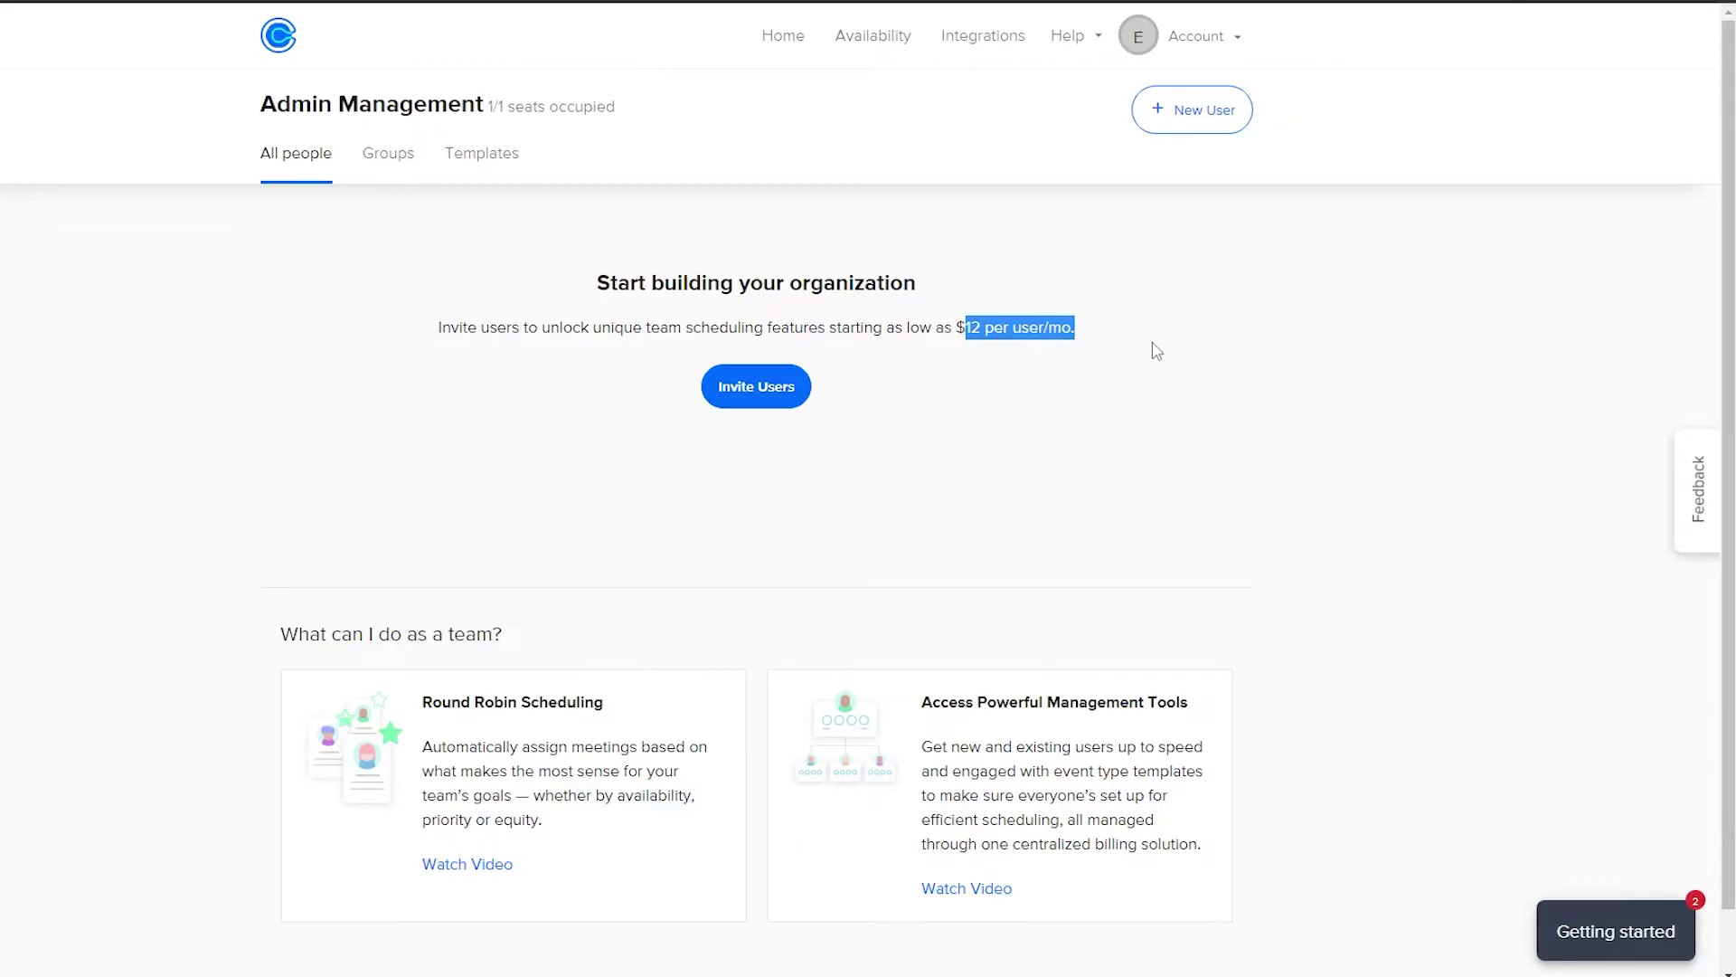
click(1131, 352)
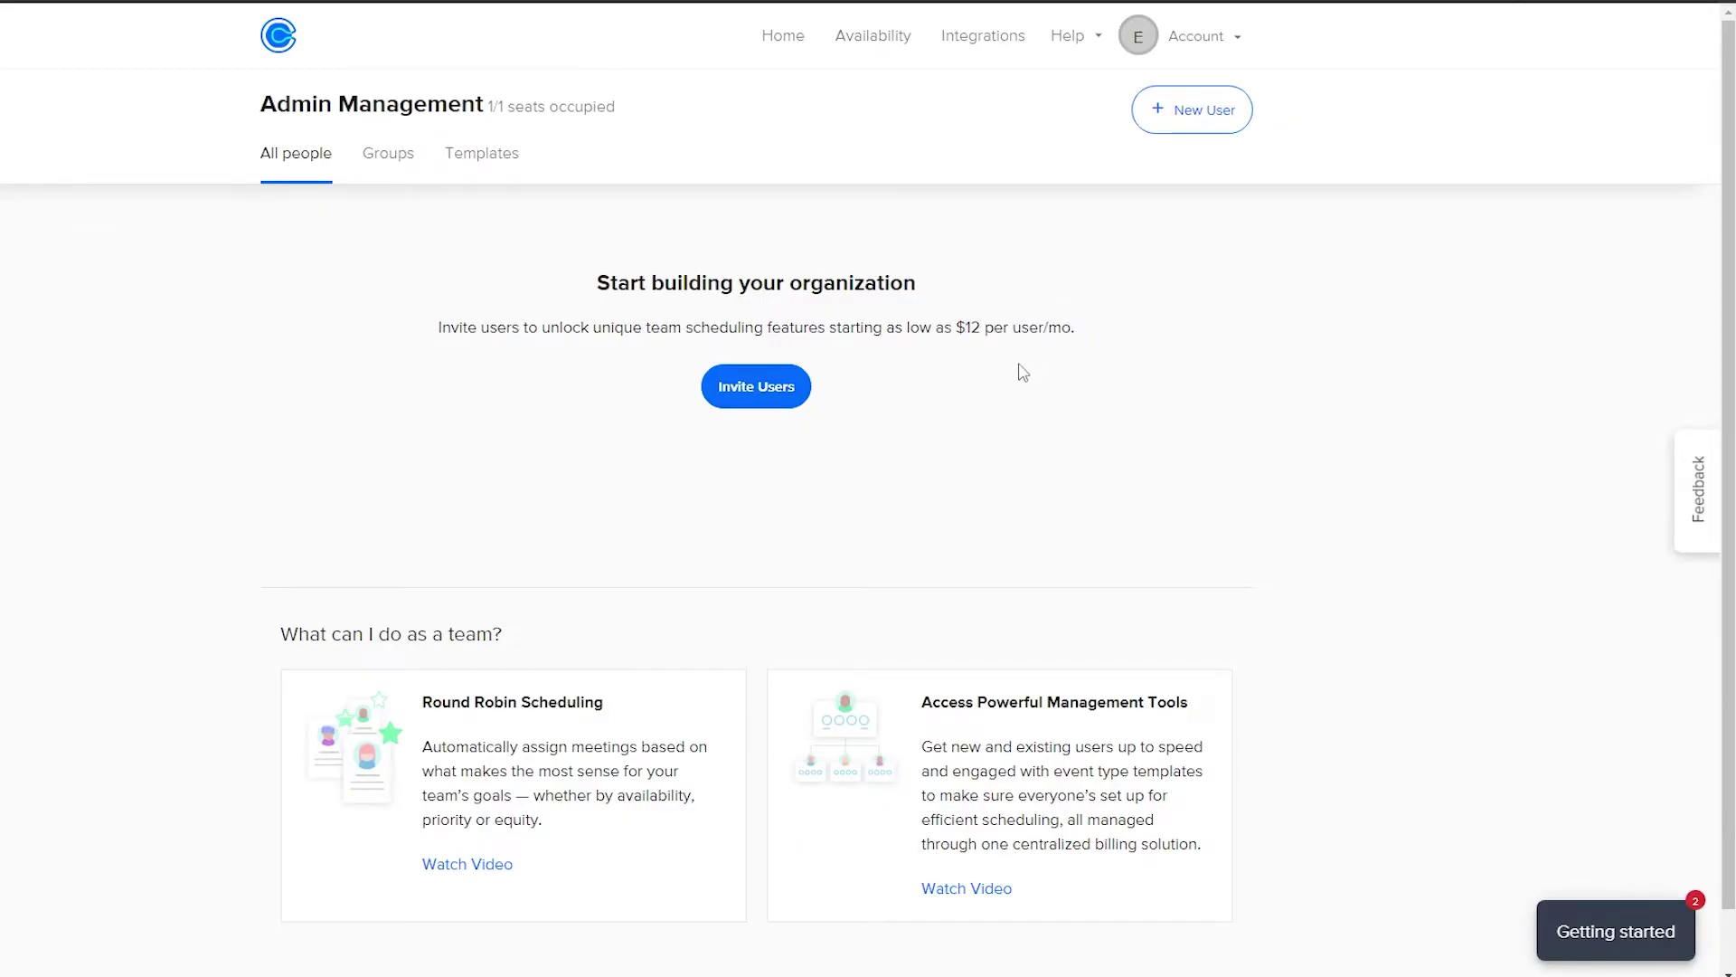
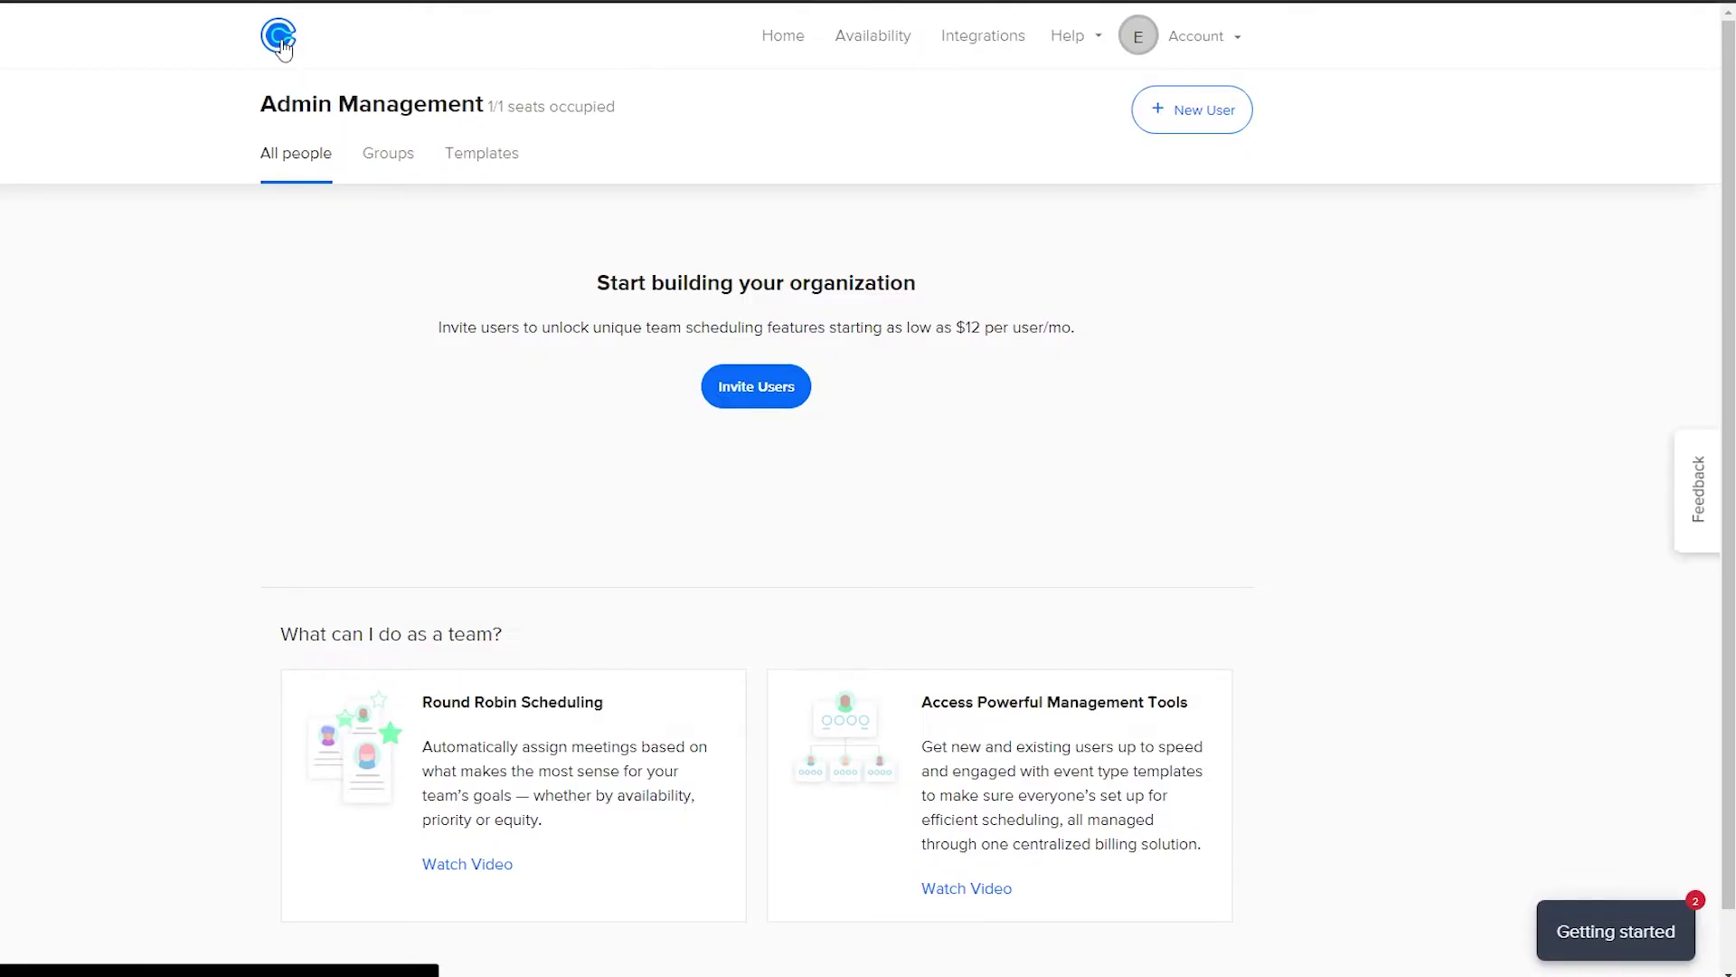
From My Calendly, preview the booking page, then delete and confirm removing the 30 Minute Meeting event type
click(283, 41)
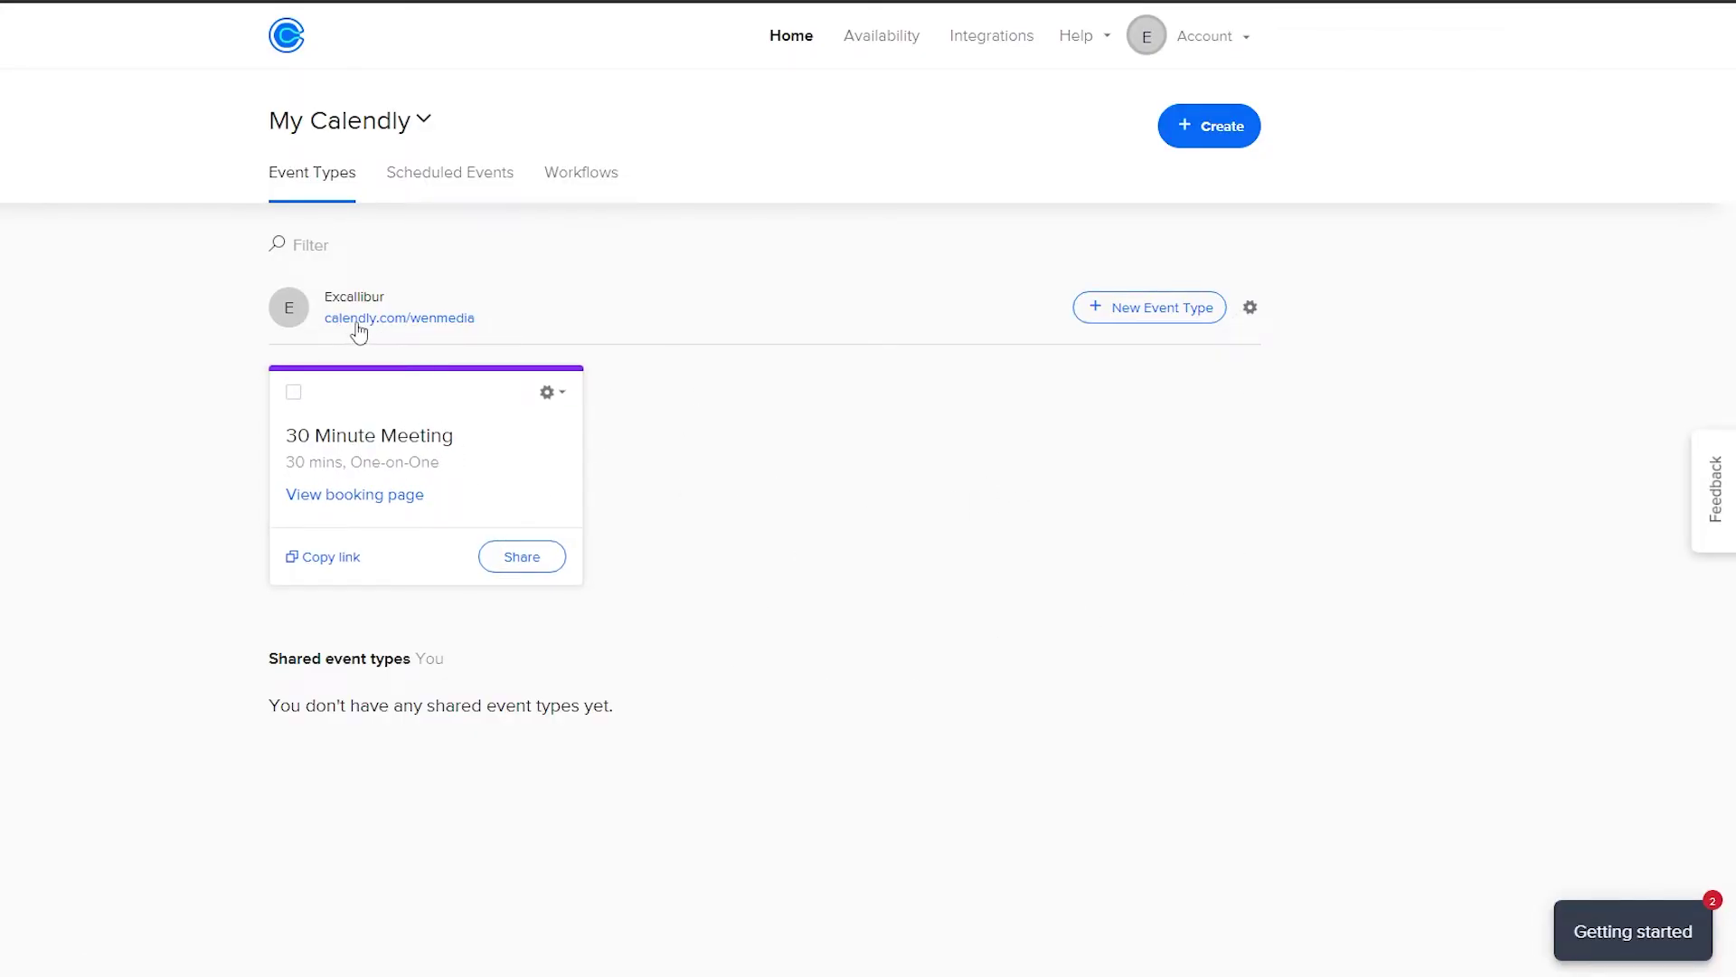
click(430, 326)
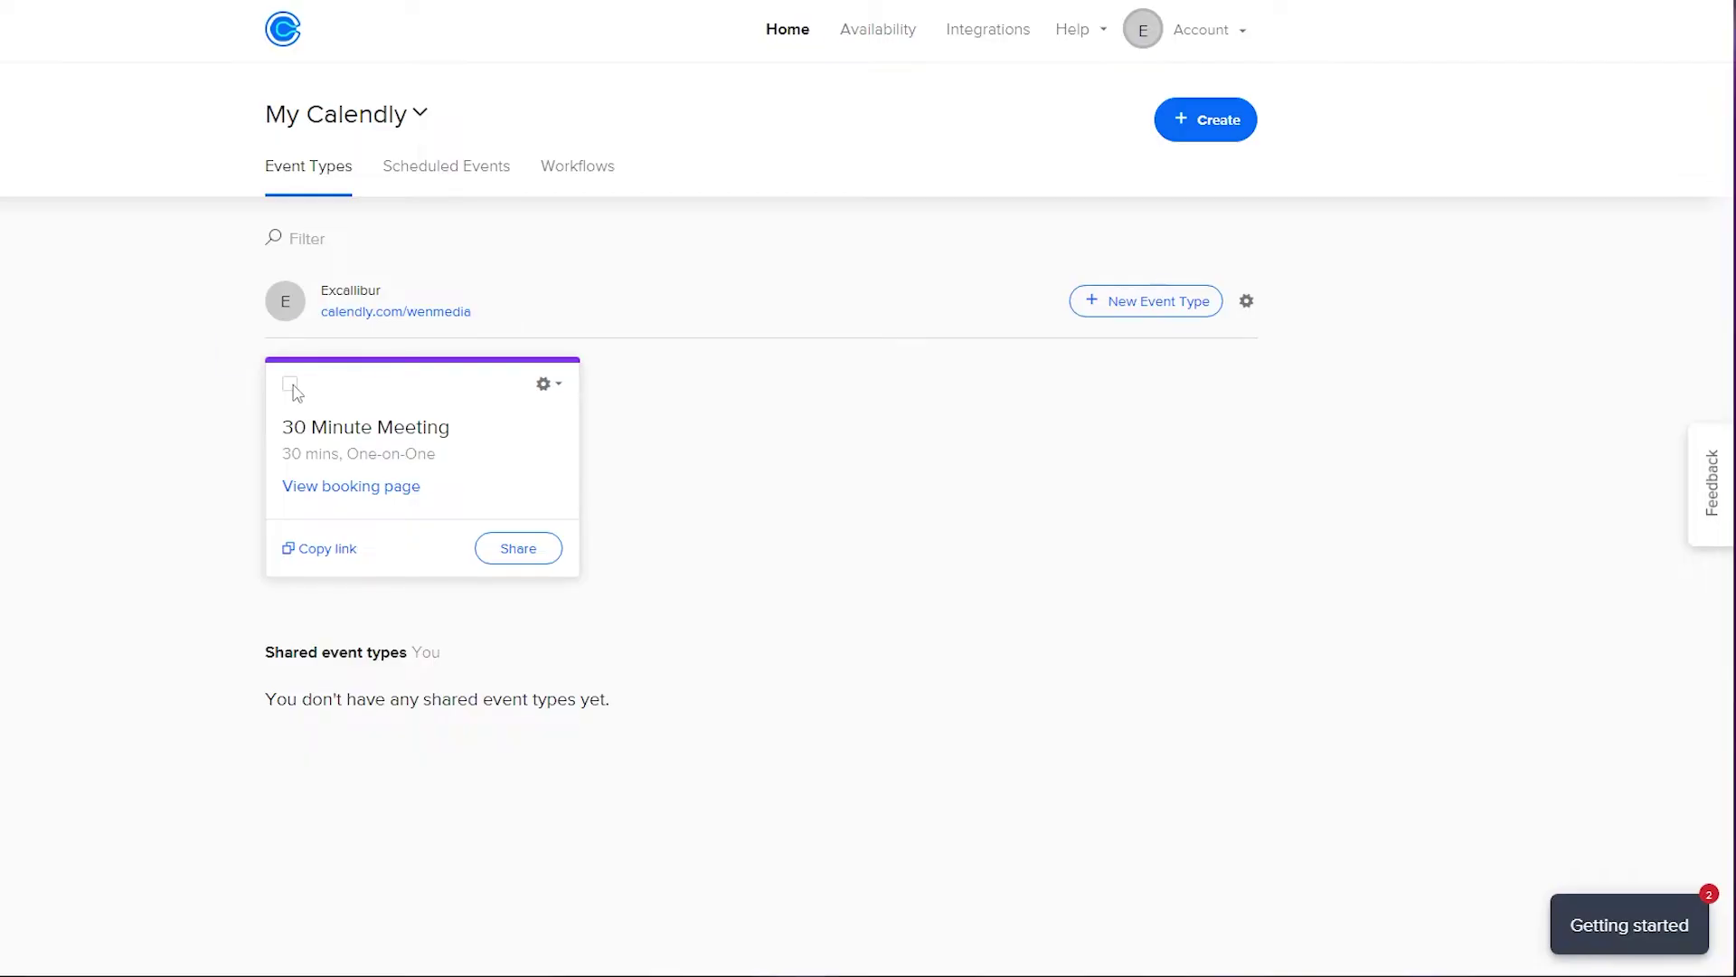
click(290, 384)
click(444, 941)
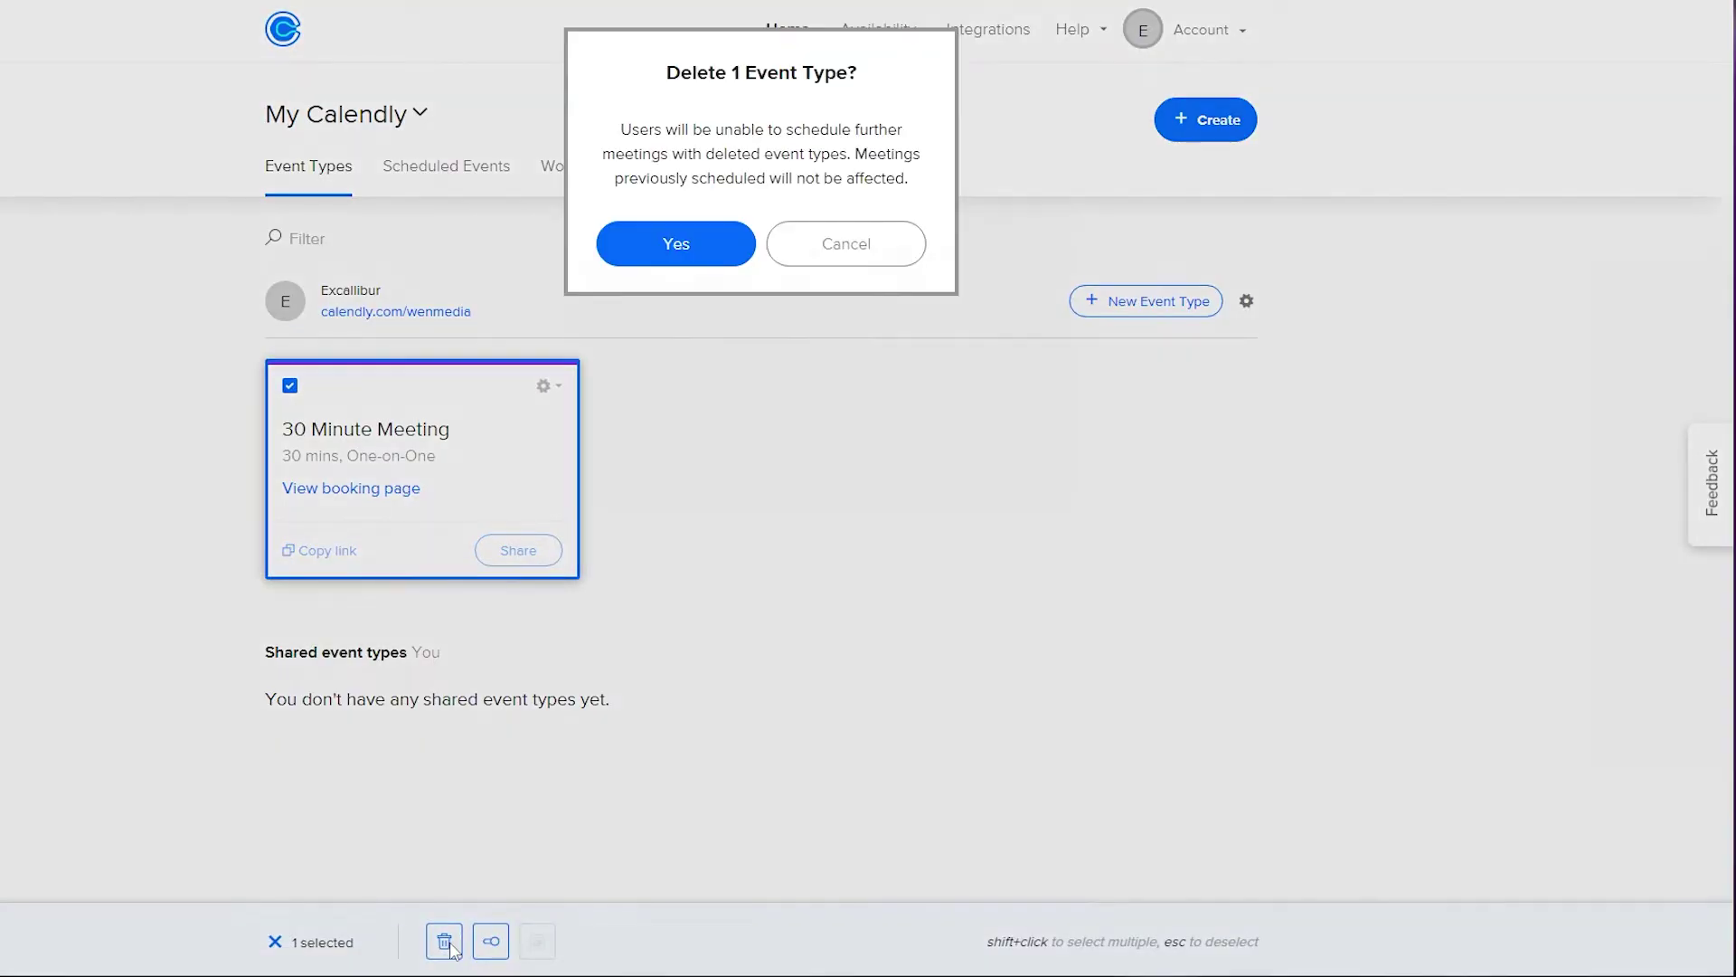
click(673, 258)
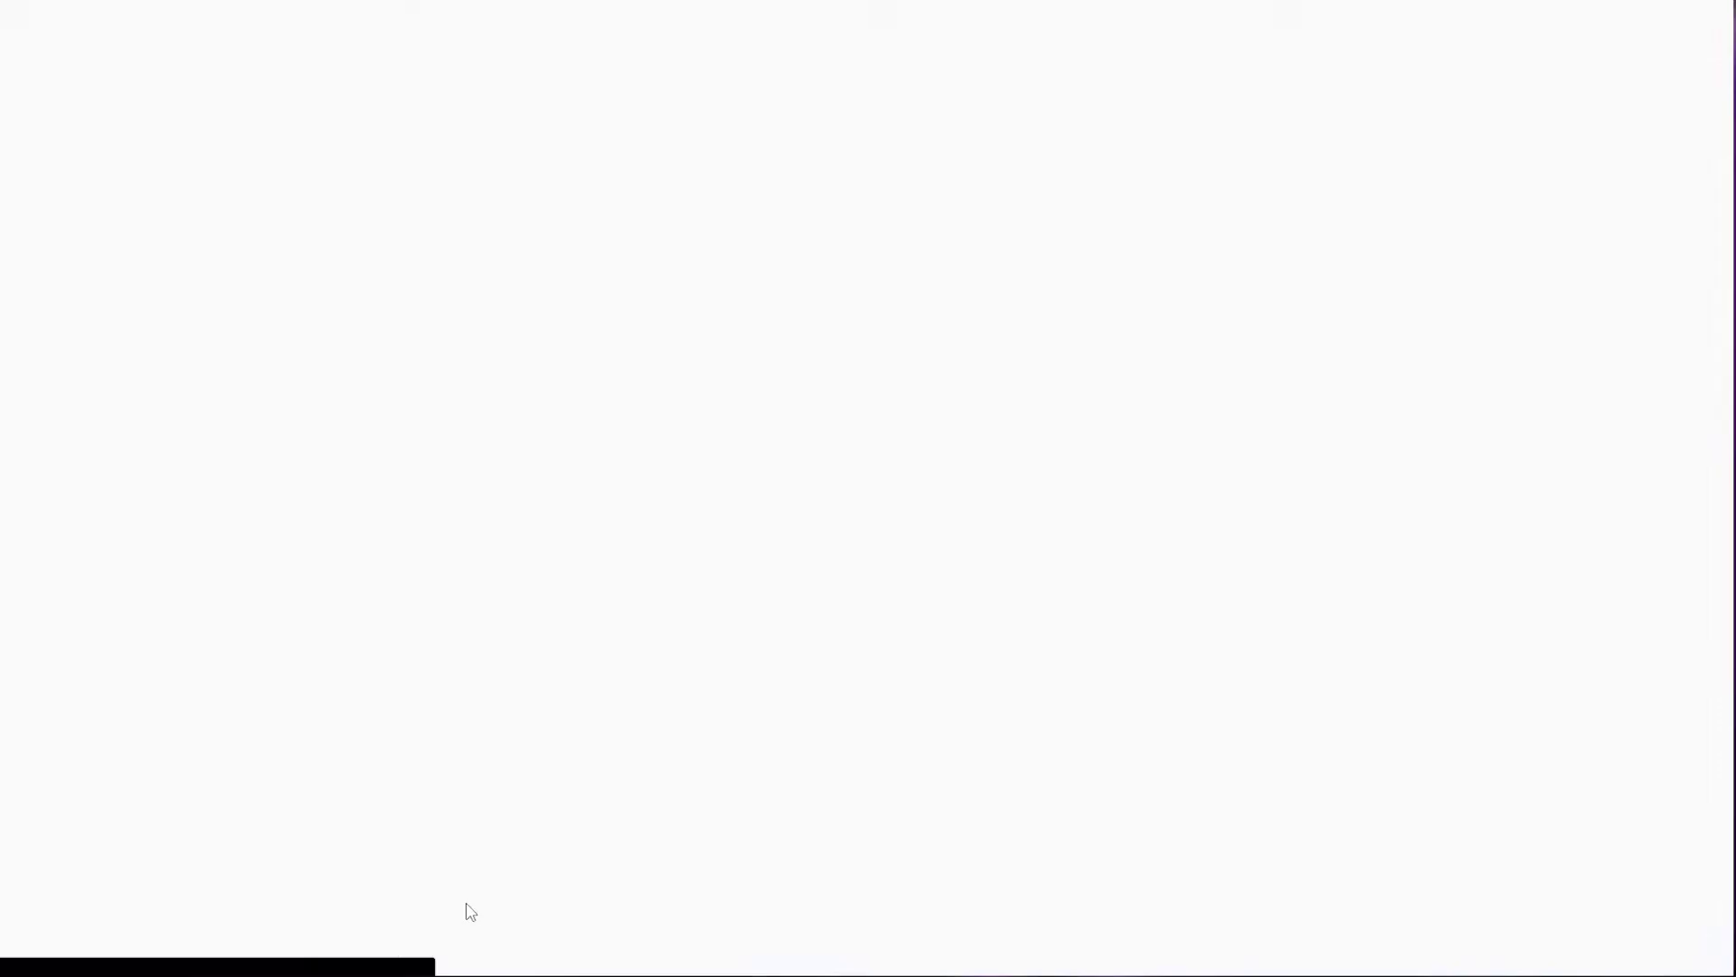
Create a new One-on-One event type named 'Interview'
click(1155, 318)
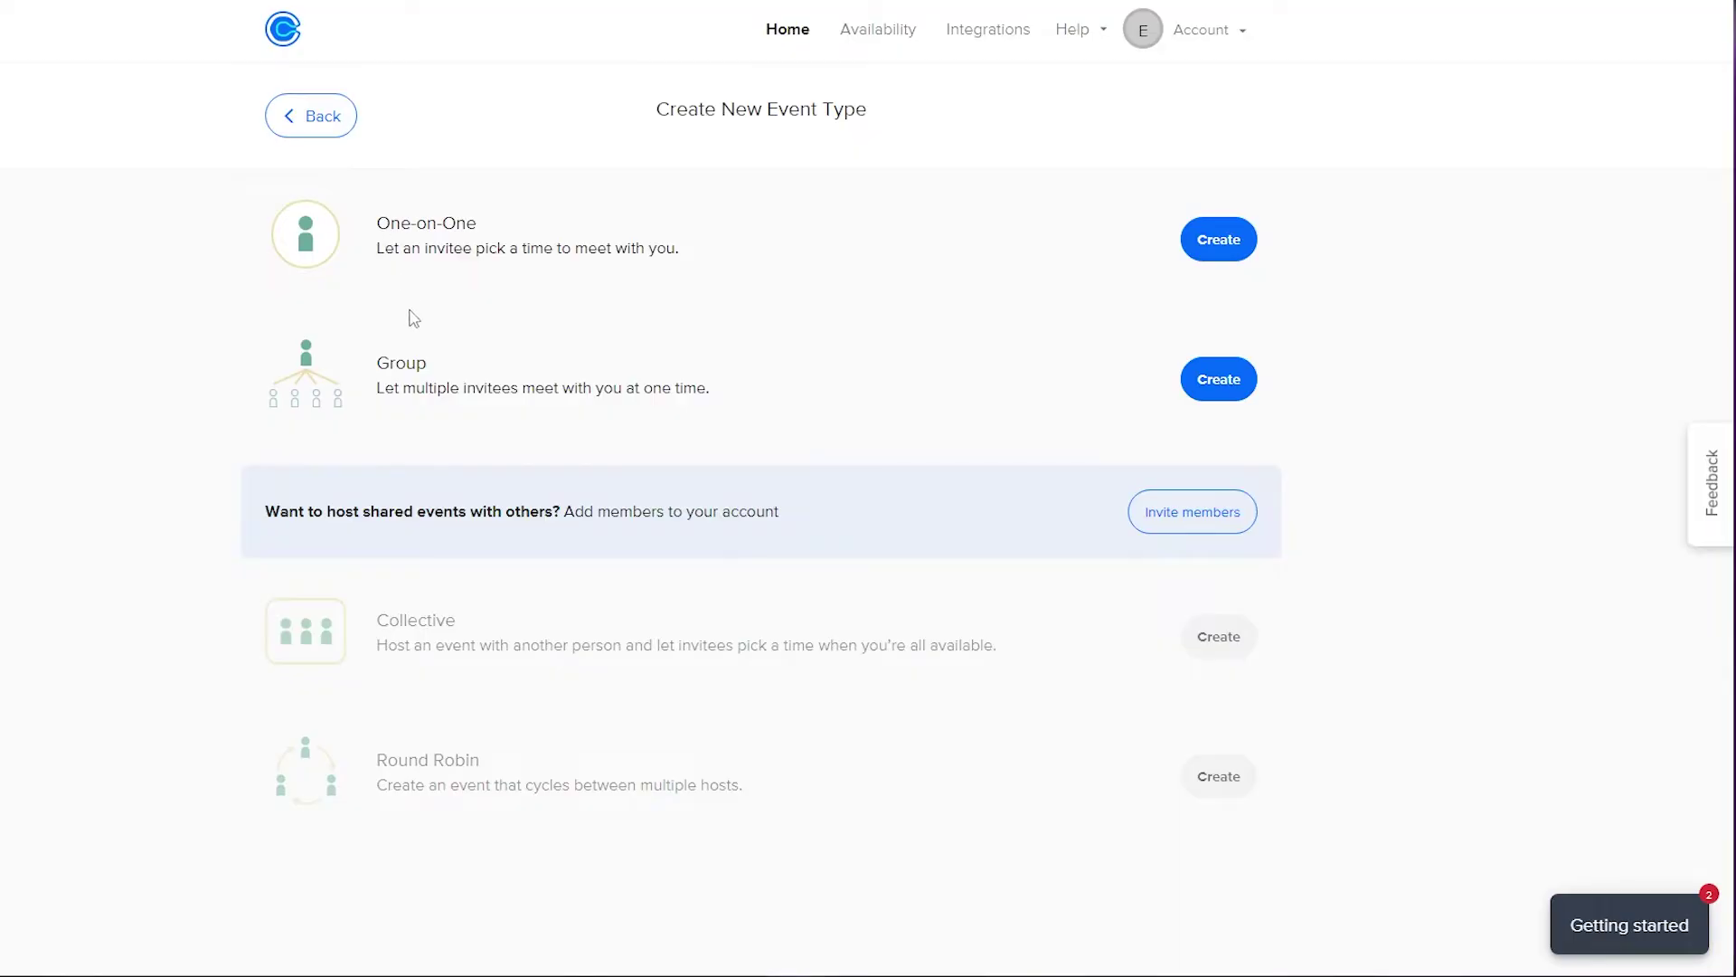
click(1240, 240)
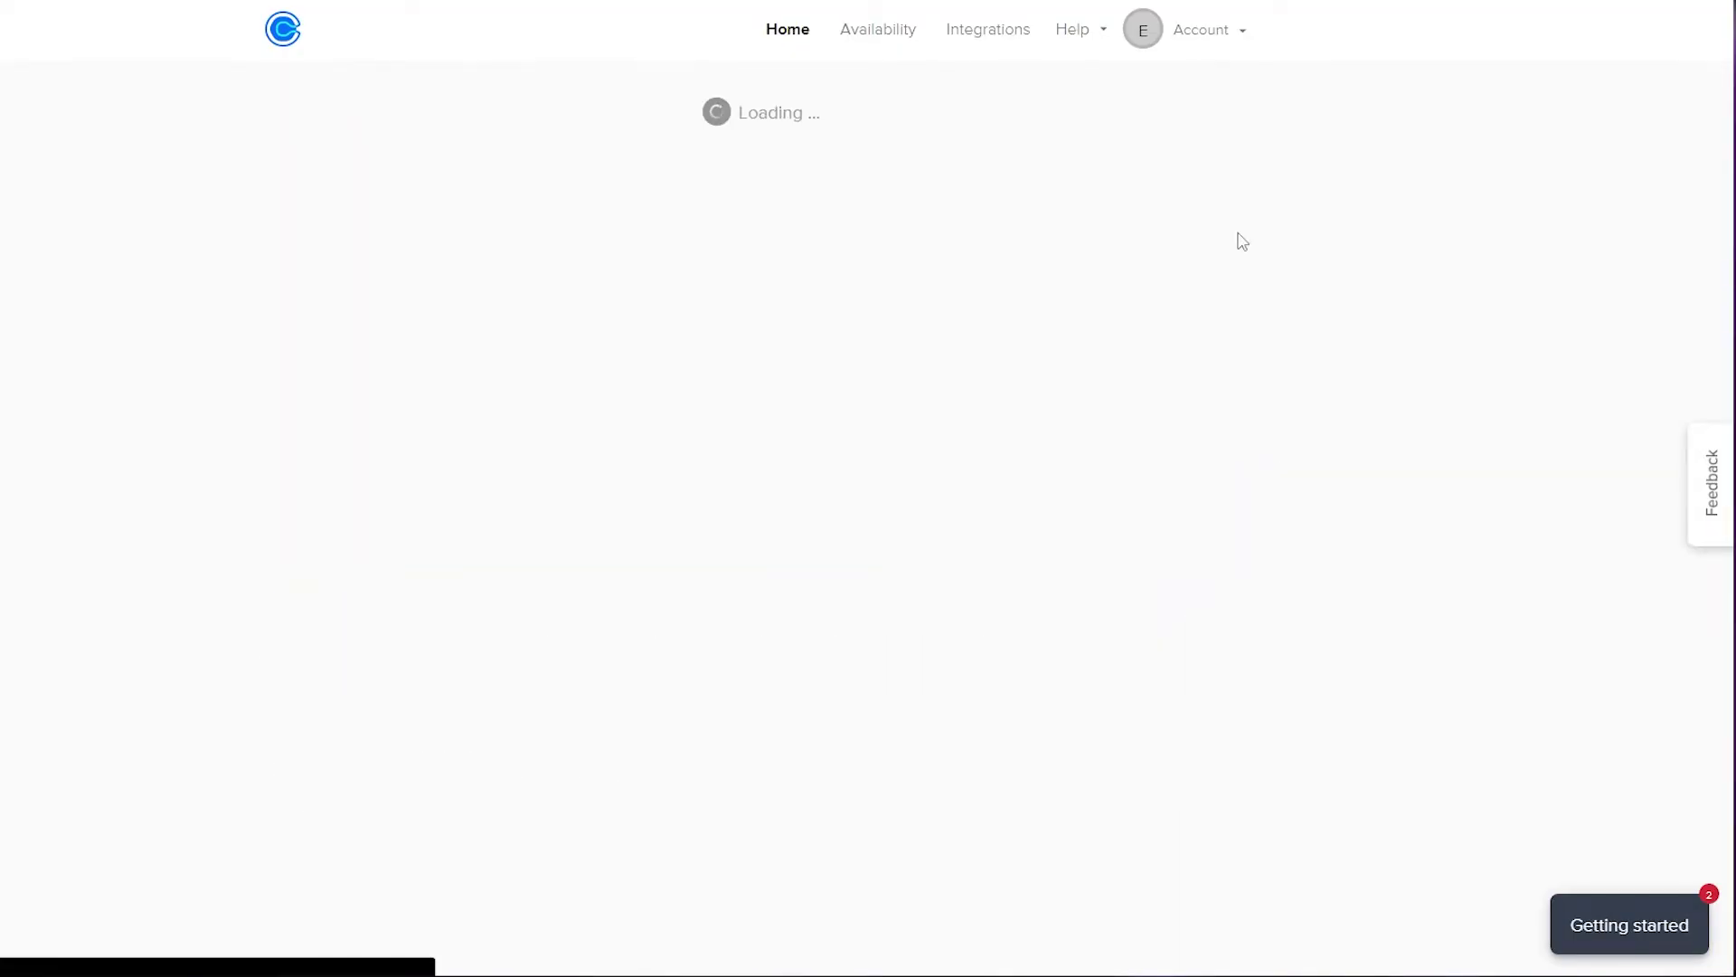
scroll(434, 337, down, 1)
click(393, 303)
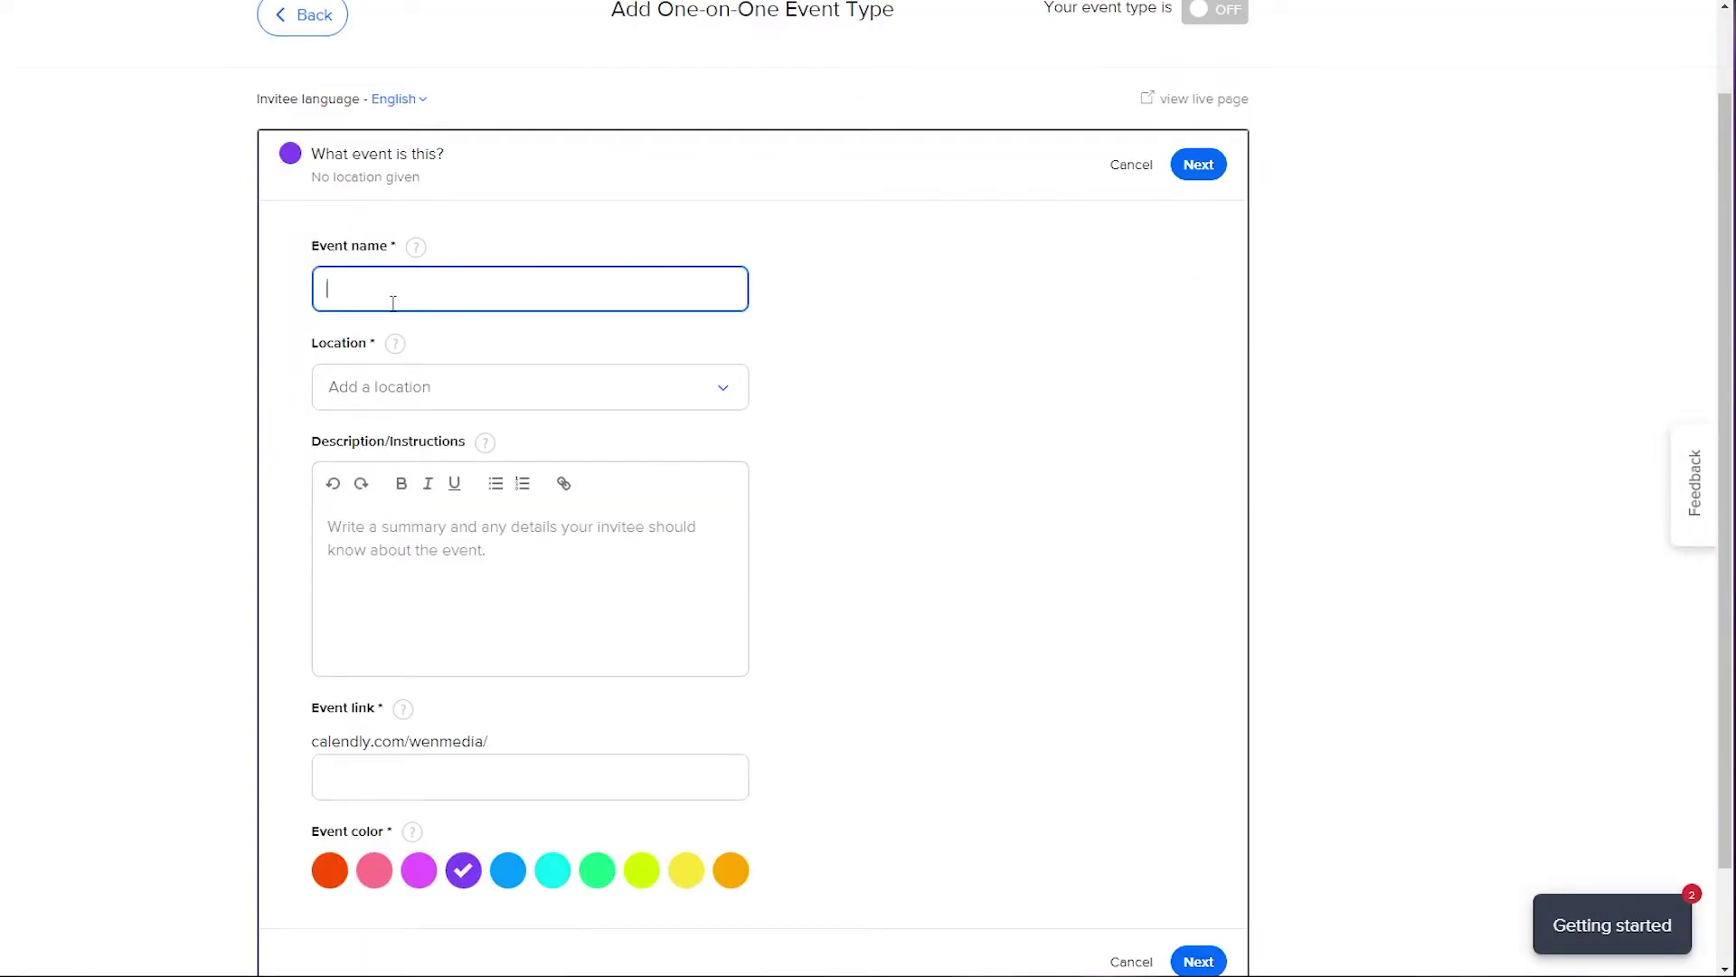
click(453, 404)
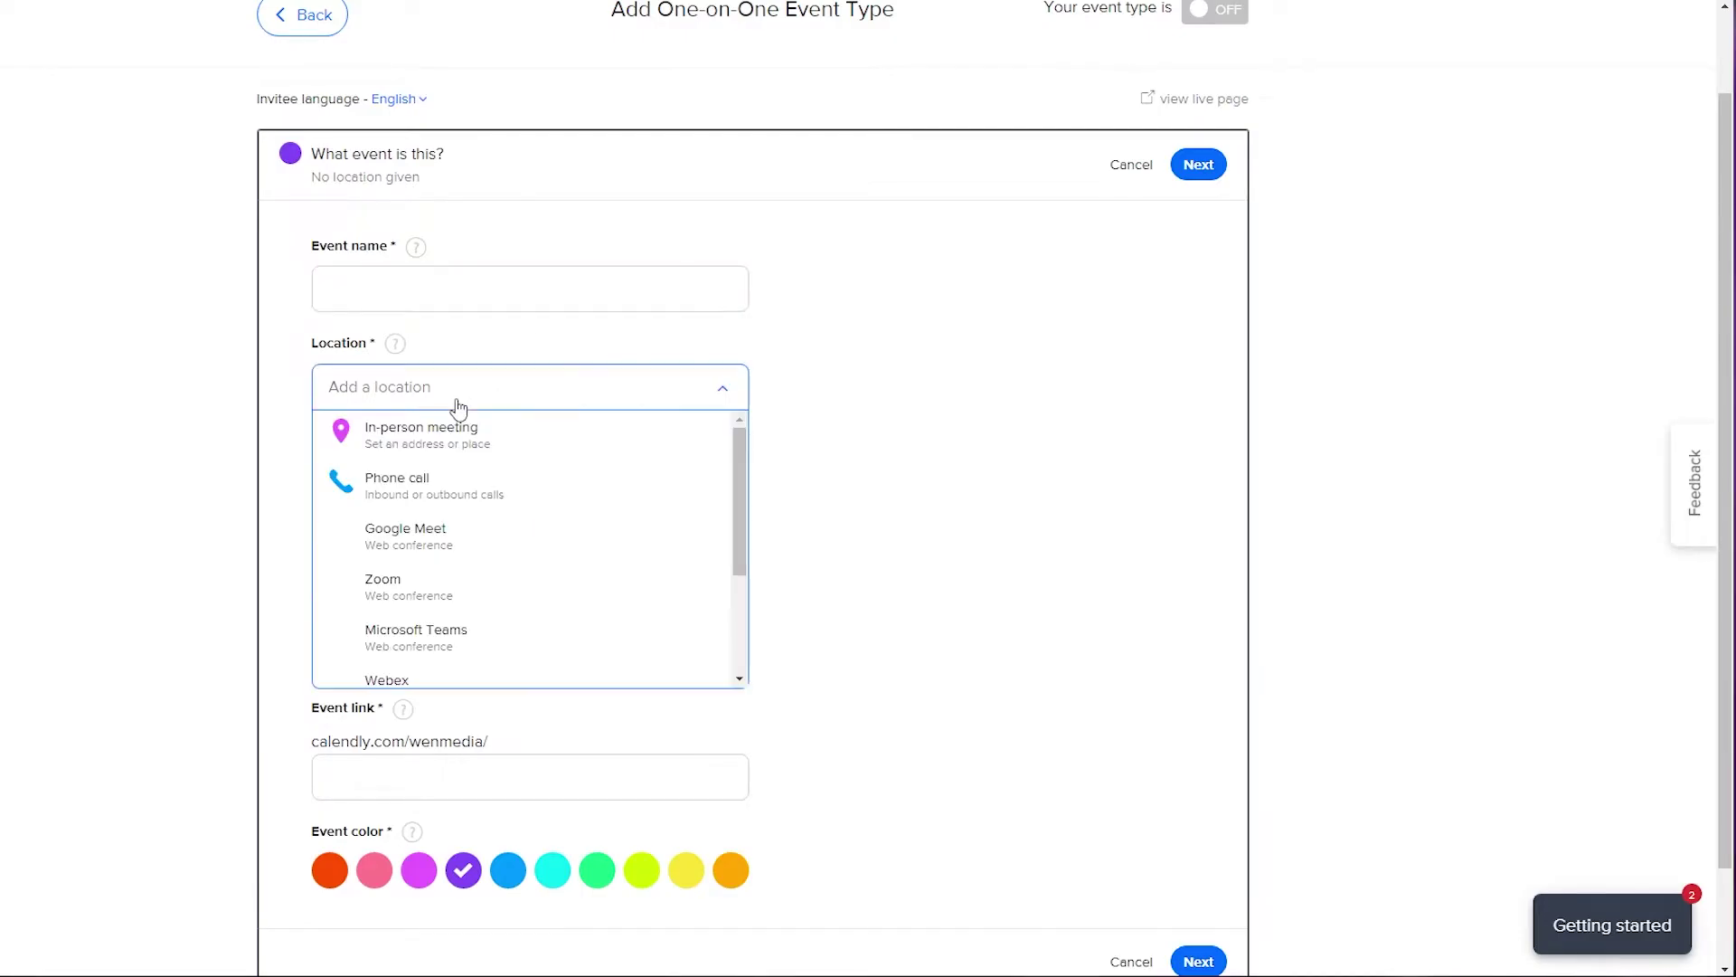
click(866, 393)
scroll(500, 381, down, 1)
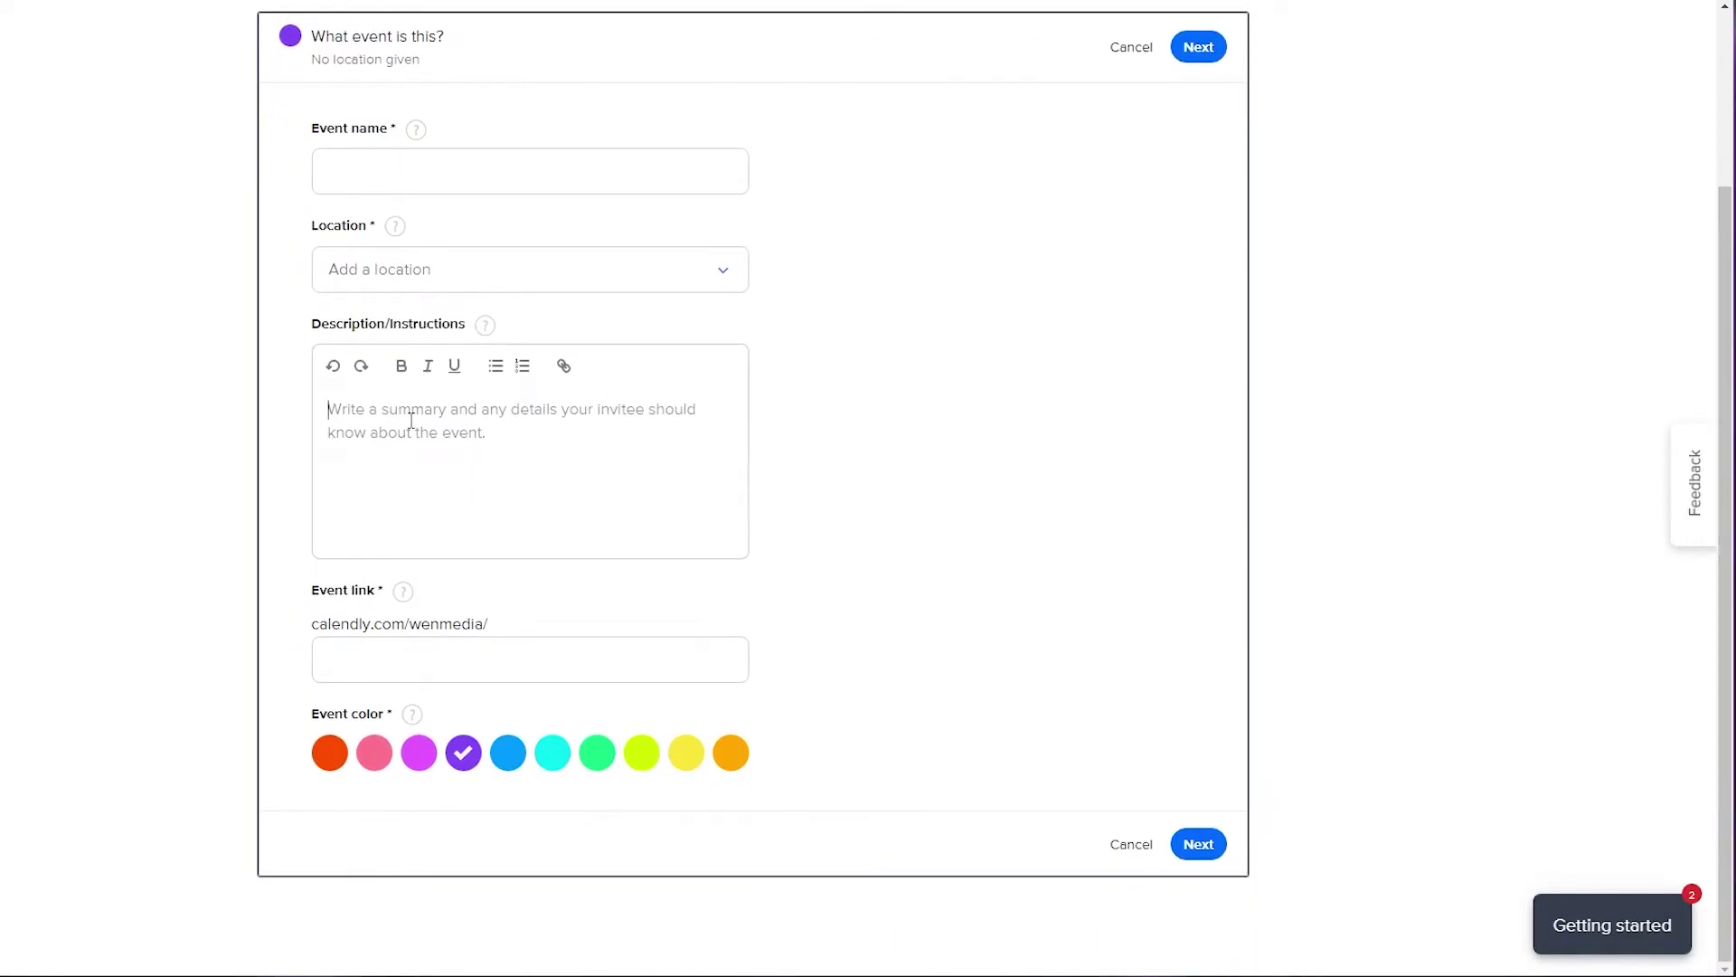
click(388, 674)
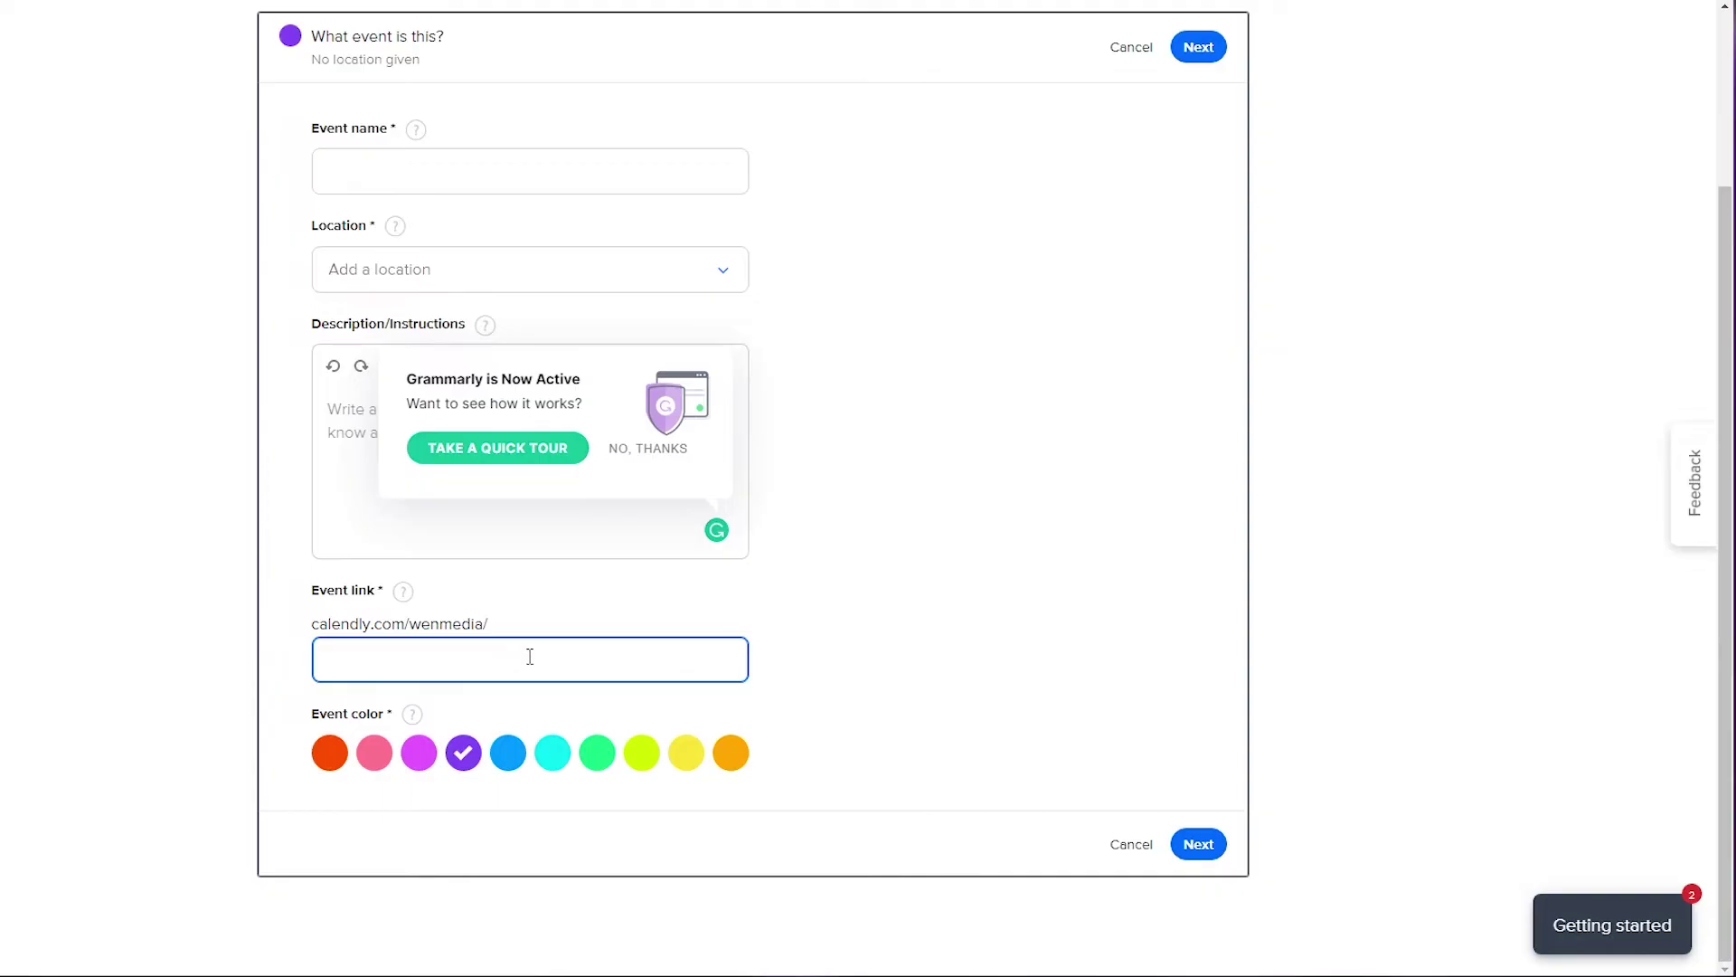
click(877, 702)
scroll(580, 502, up, 2)
click(474, 380)
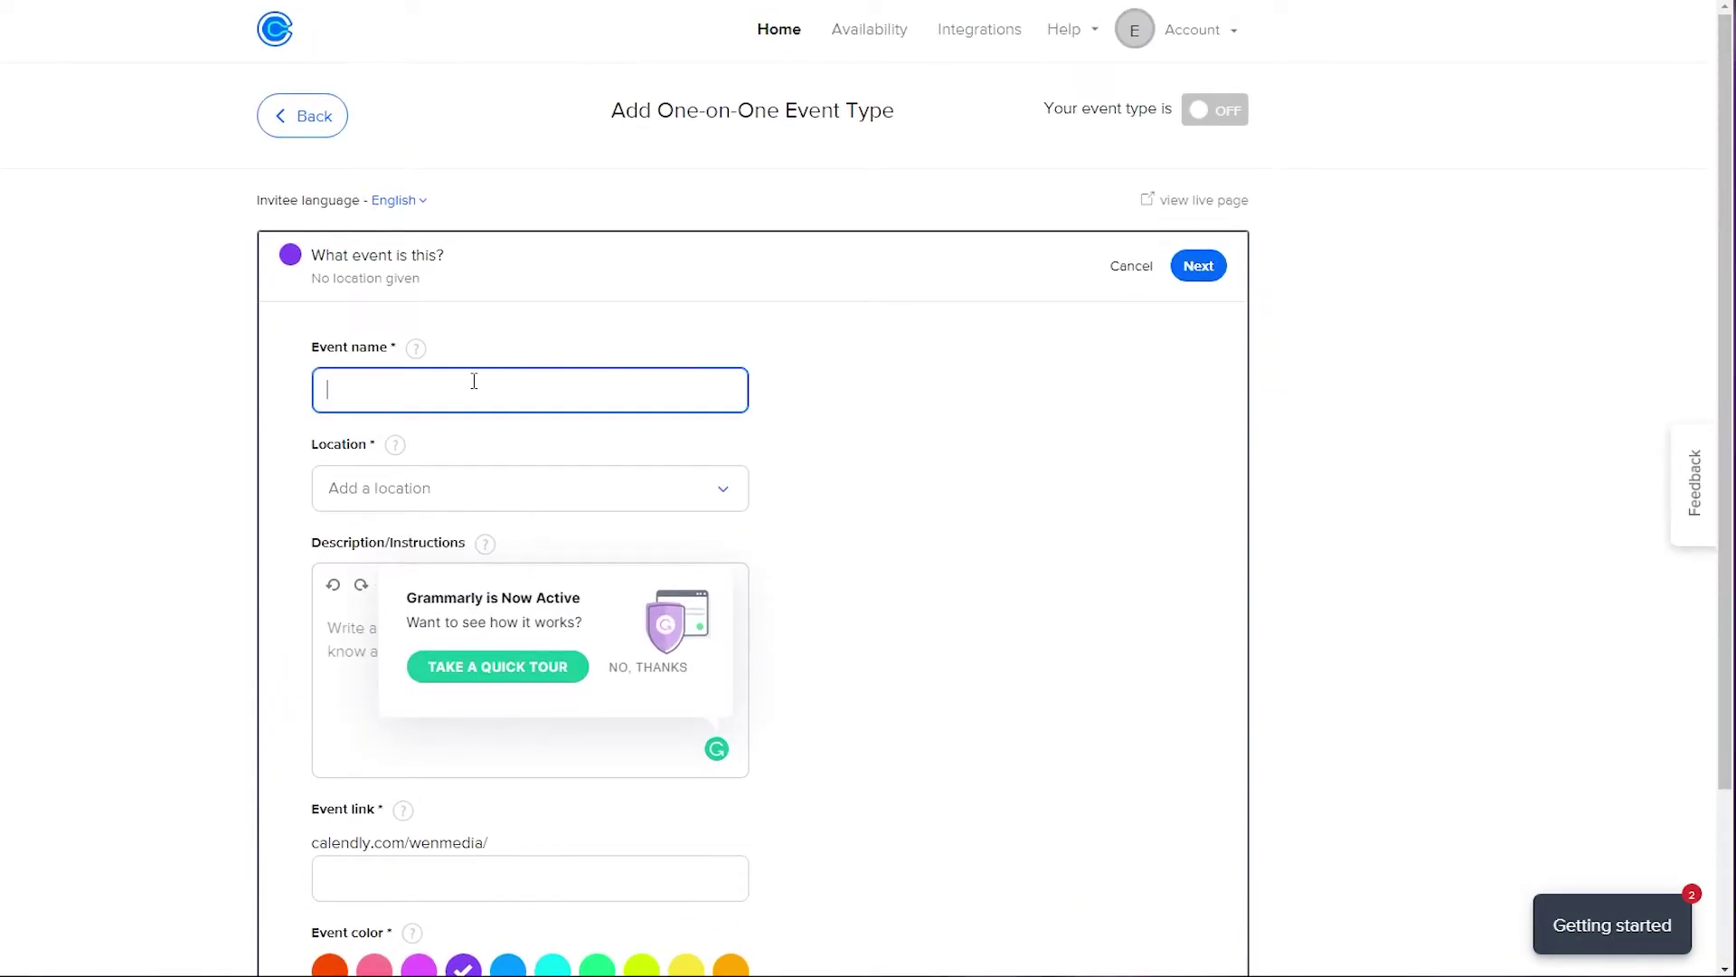
text(Interview)
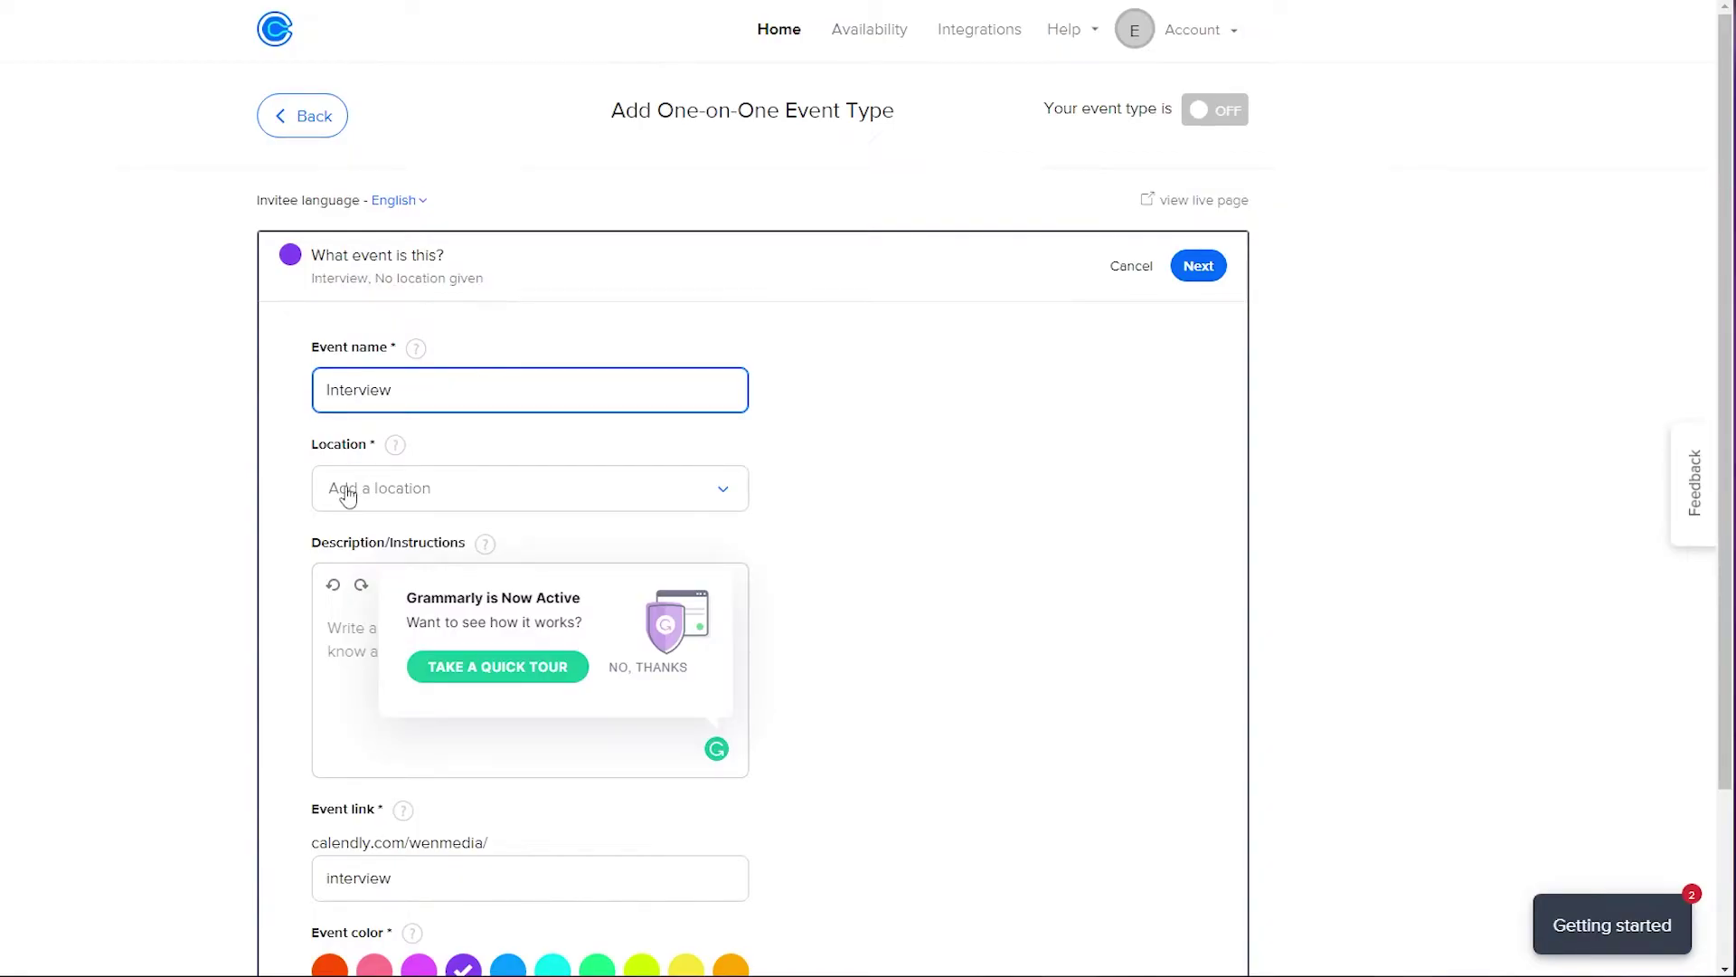
Set an In-person meeting location 'near the back' with the note 'bulding #3' and save it
click(344, 488)
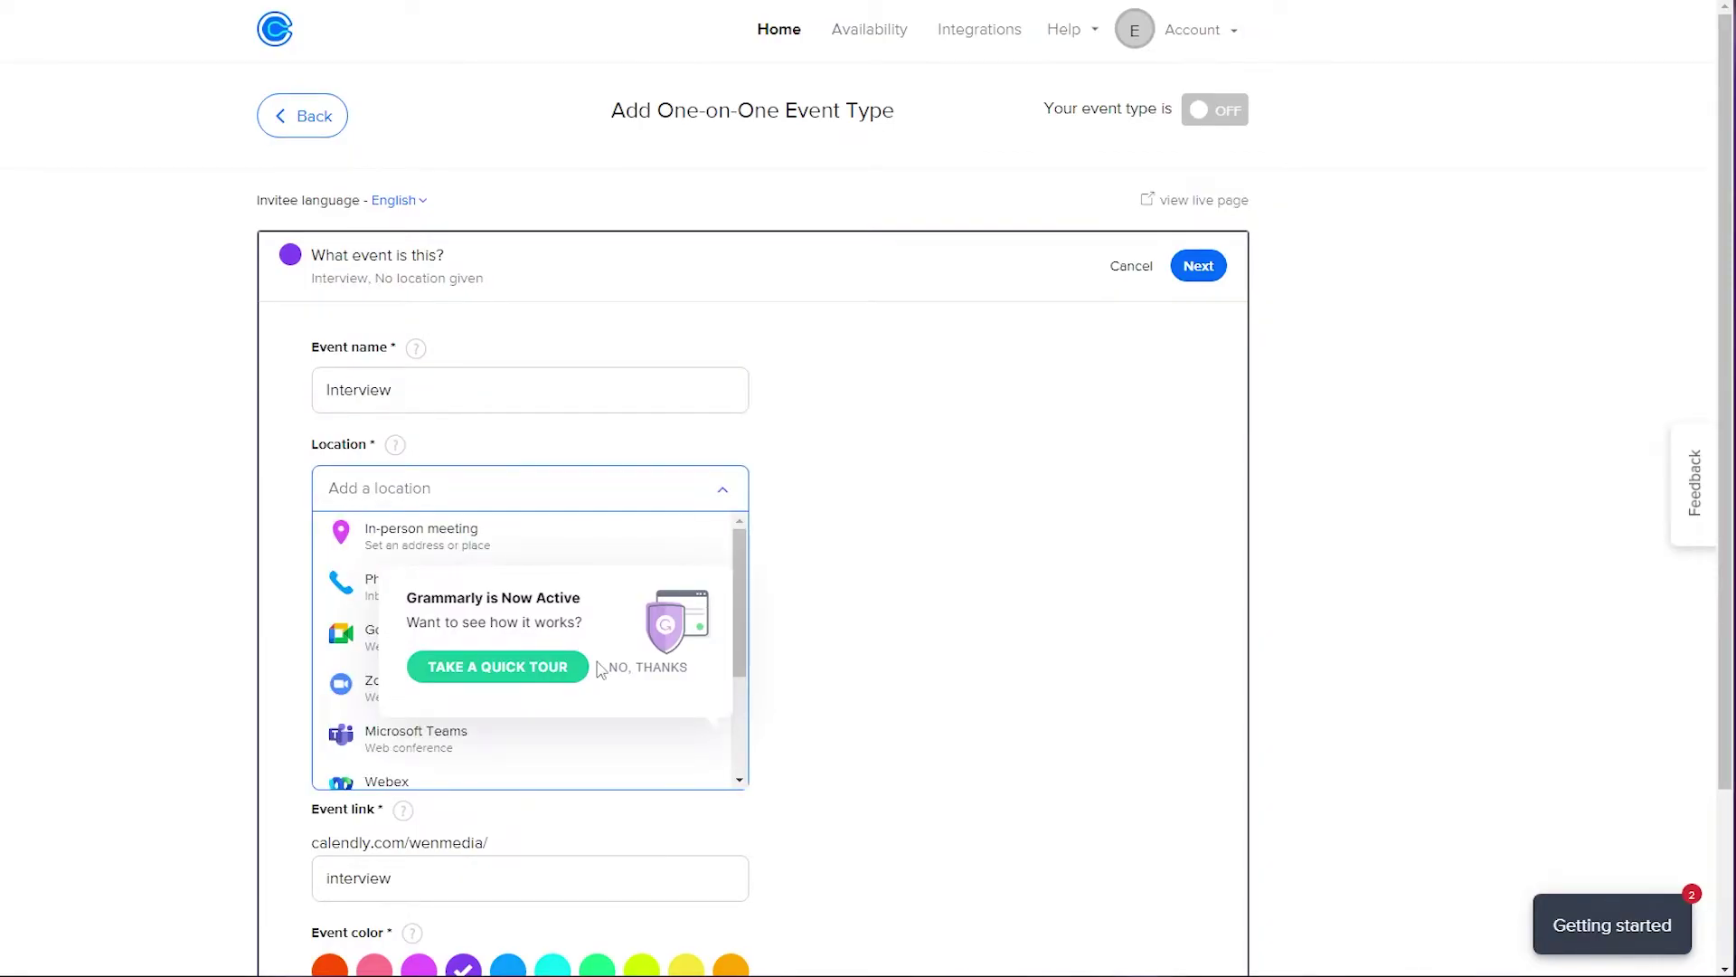
click(638, 667)
click(394, 497)
scroll(425, 706, down, 2)
scroll(411, 728, up, 4)
click(426, 541)
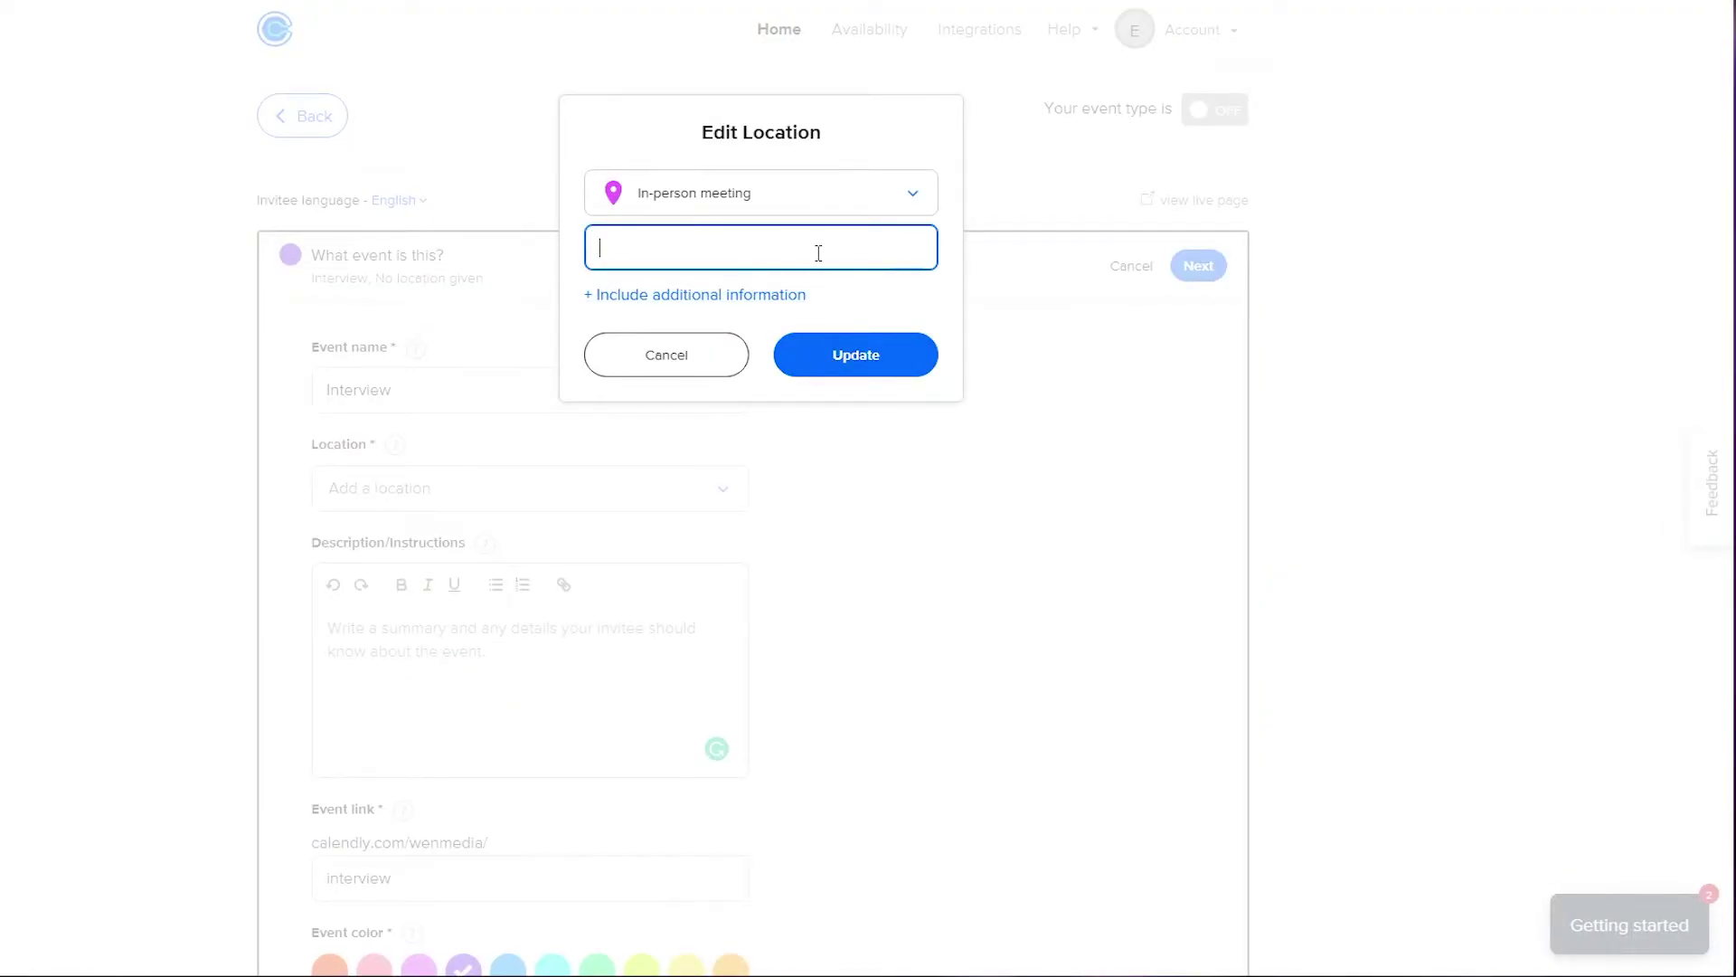
click(693, 206)
click(798, 206)
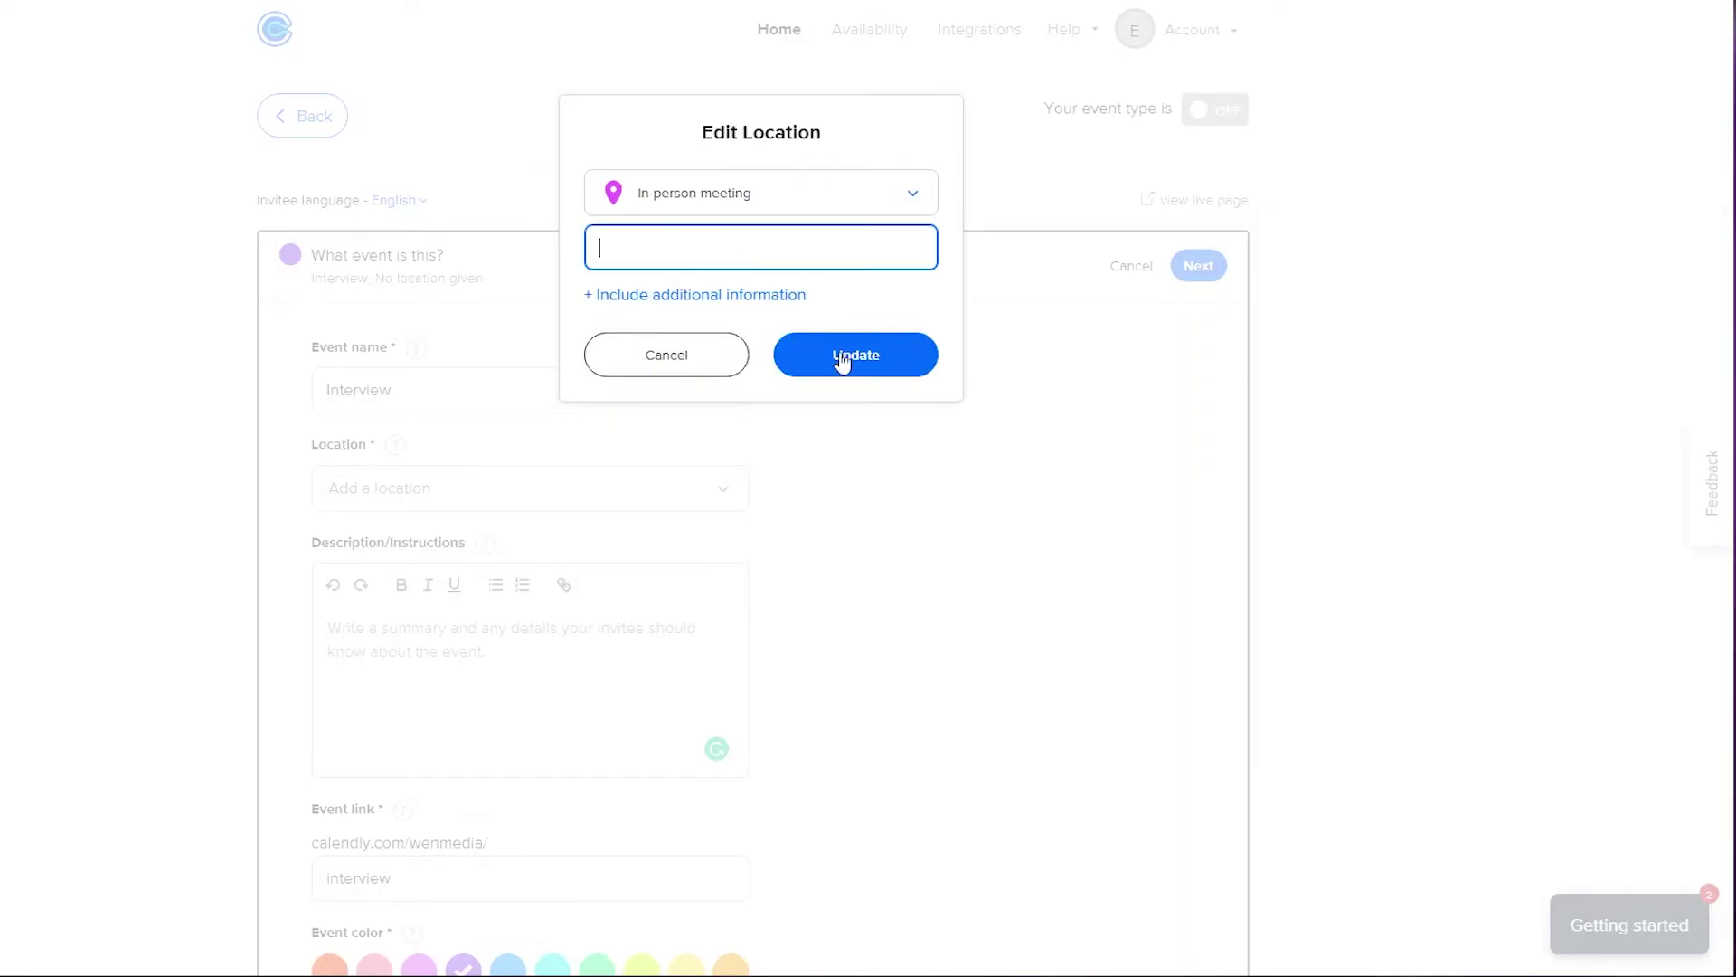
click(854, 354)
click(629, 251)
text(near)
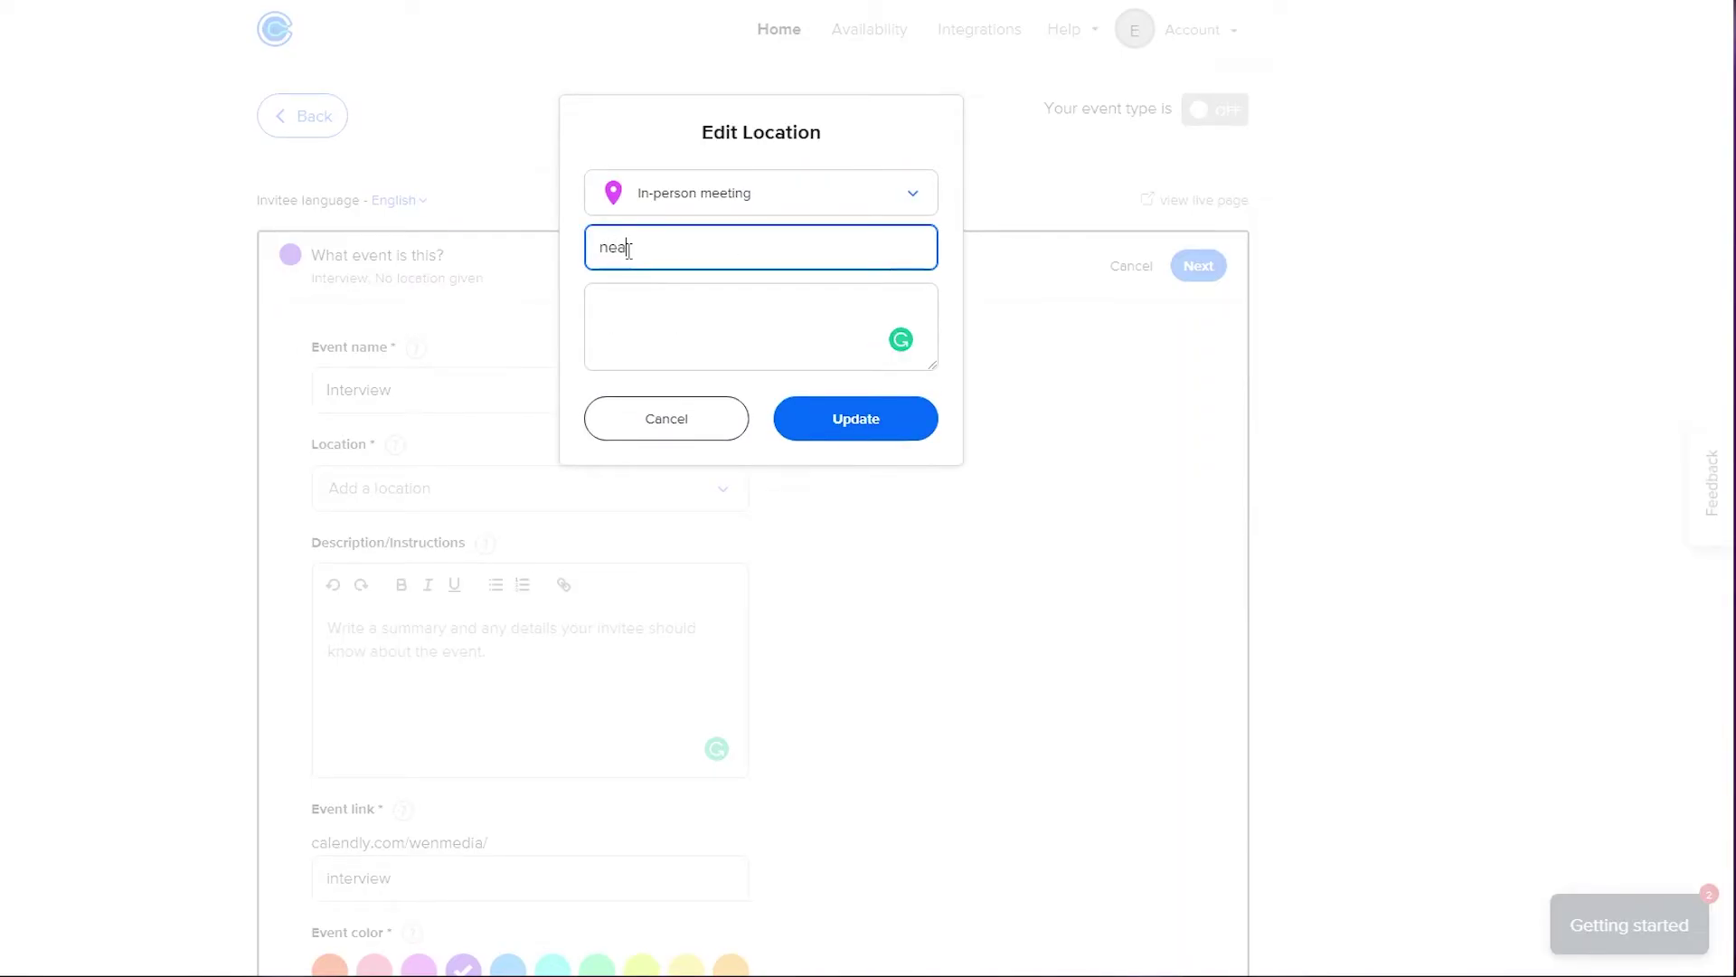
text( the back)
click(641, 299)
text(bulding #3)
click(876, 427)
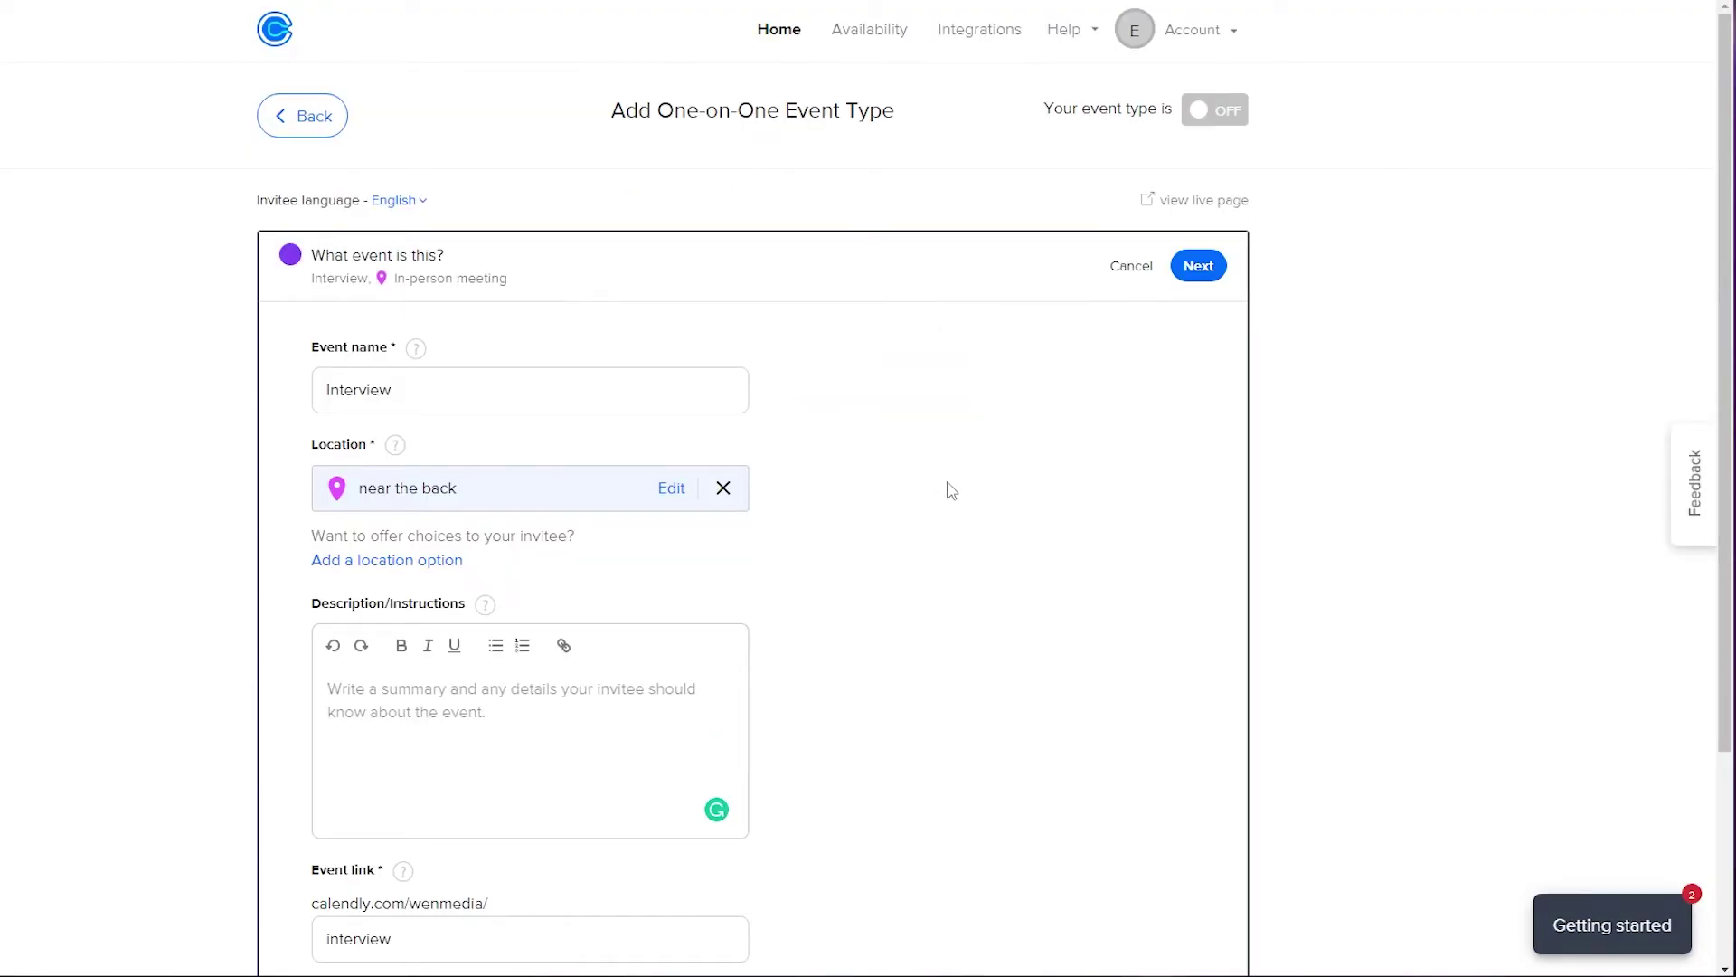
Choose green as the Interview event colour and save the details with Next
scroll(871, 521, down, 3)
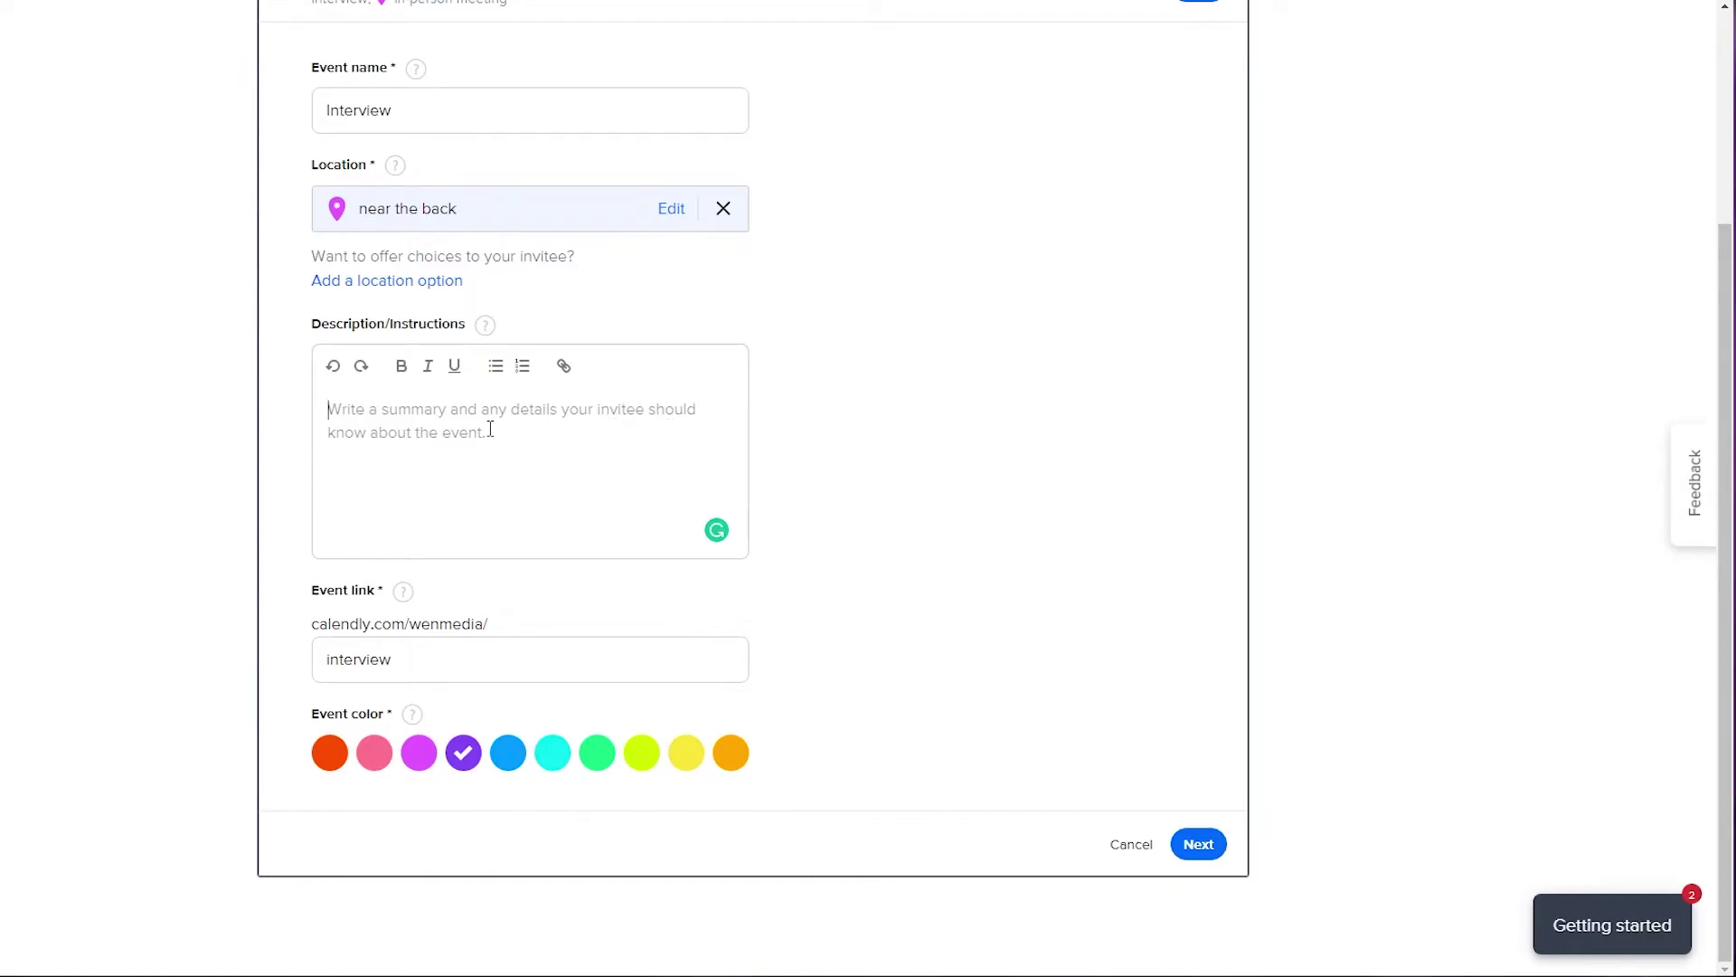
scroll(479, 482, up, 1)
scroll(479, 482, up, 1)
scroll(432, 550, down, 1)
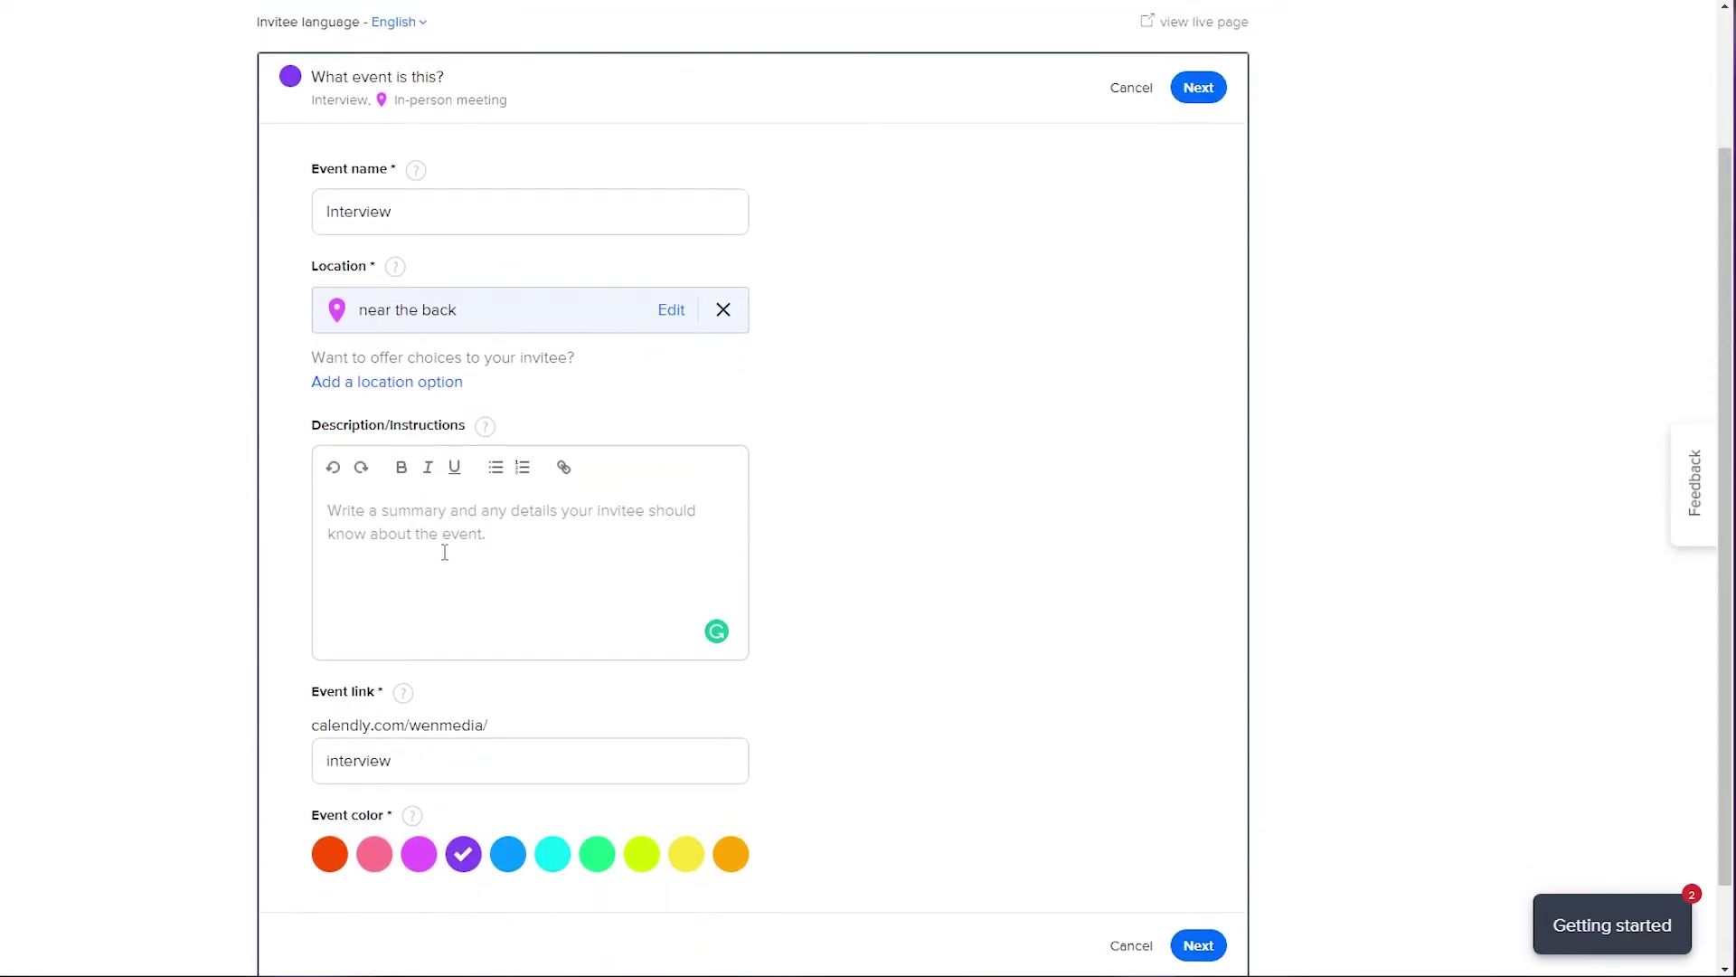
click(461, 601)
scroll(461, 601, down, 1)
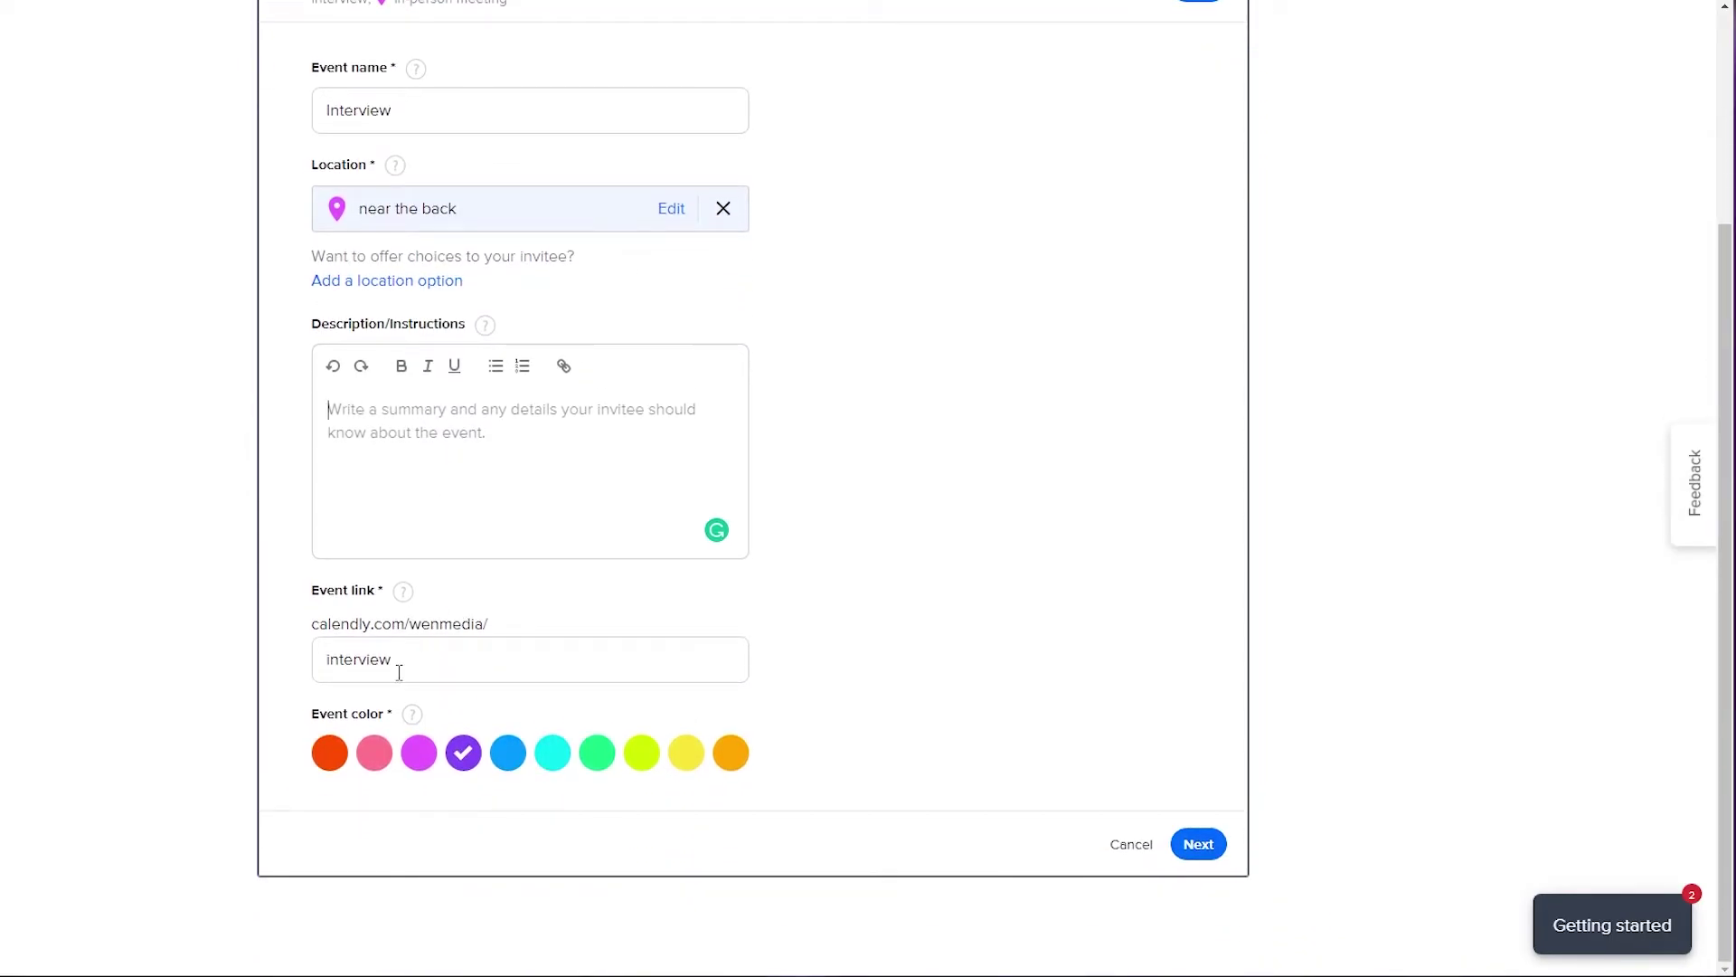
click(371, 762)
click(318, 760)
click(468, 758)
click(419, 758)
click(597, 758)
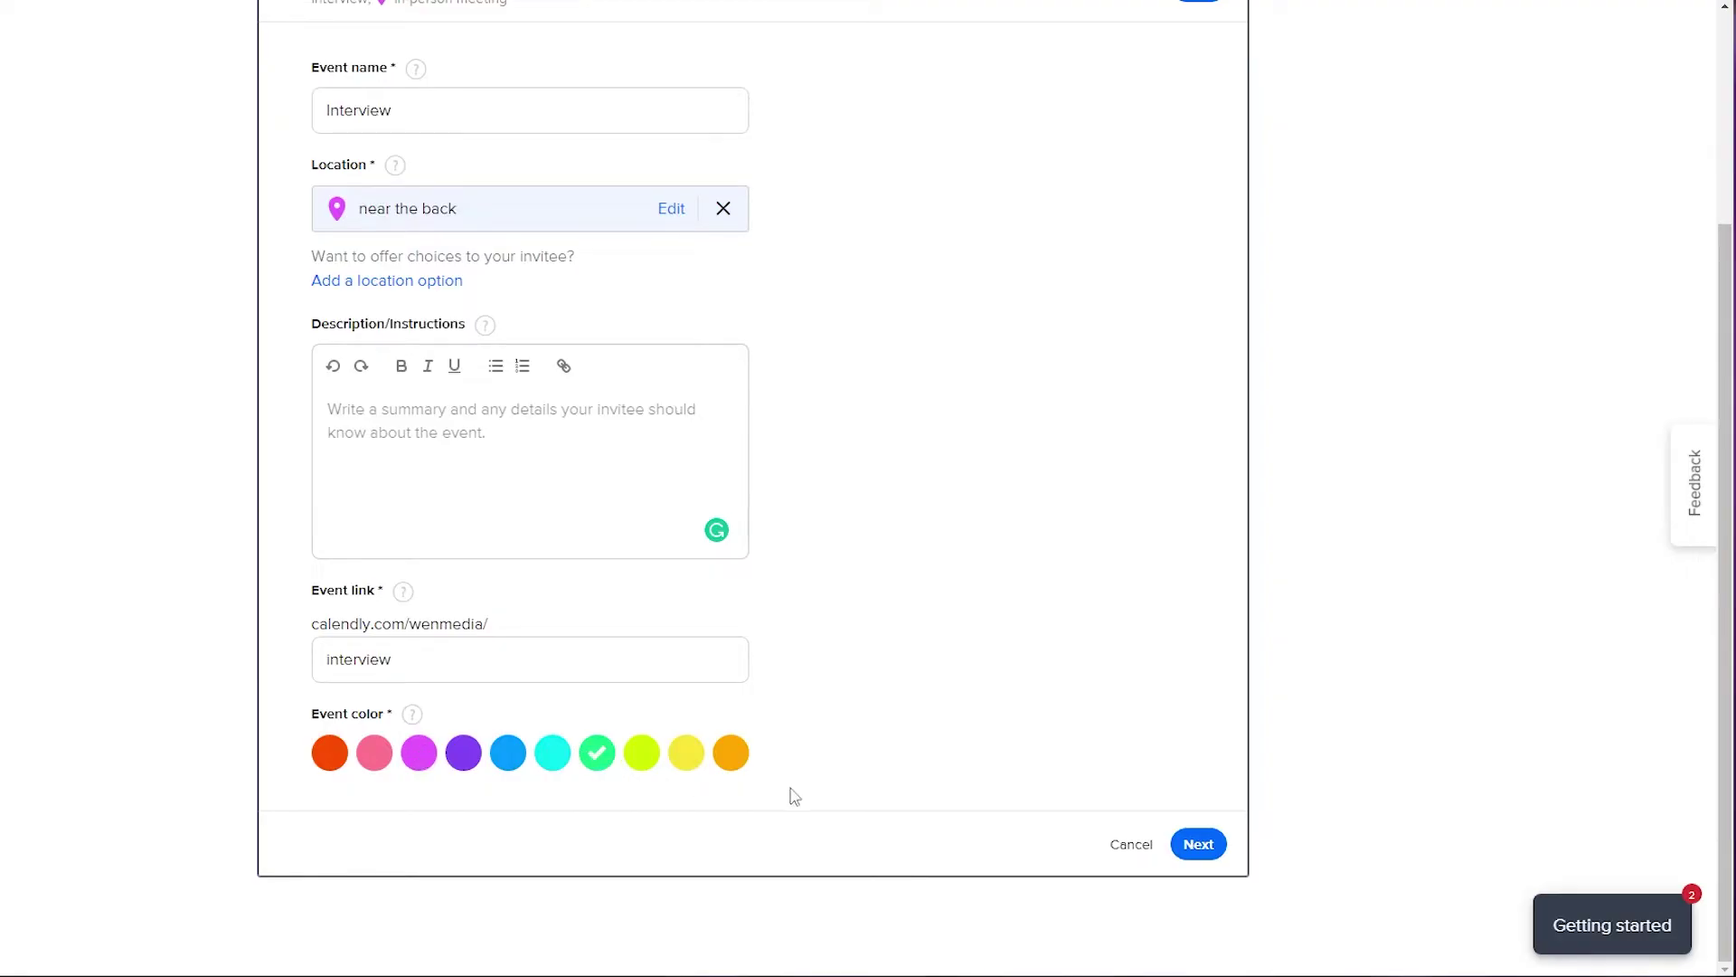
click(1198, 844)
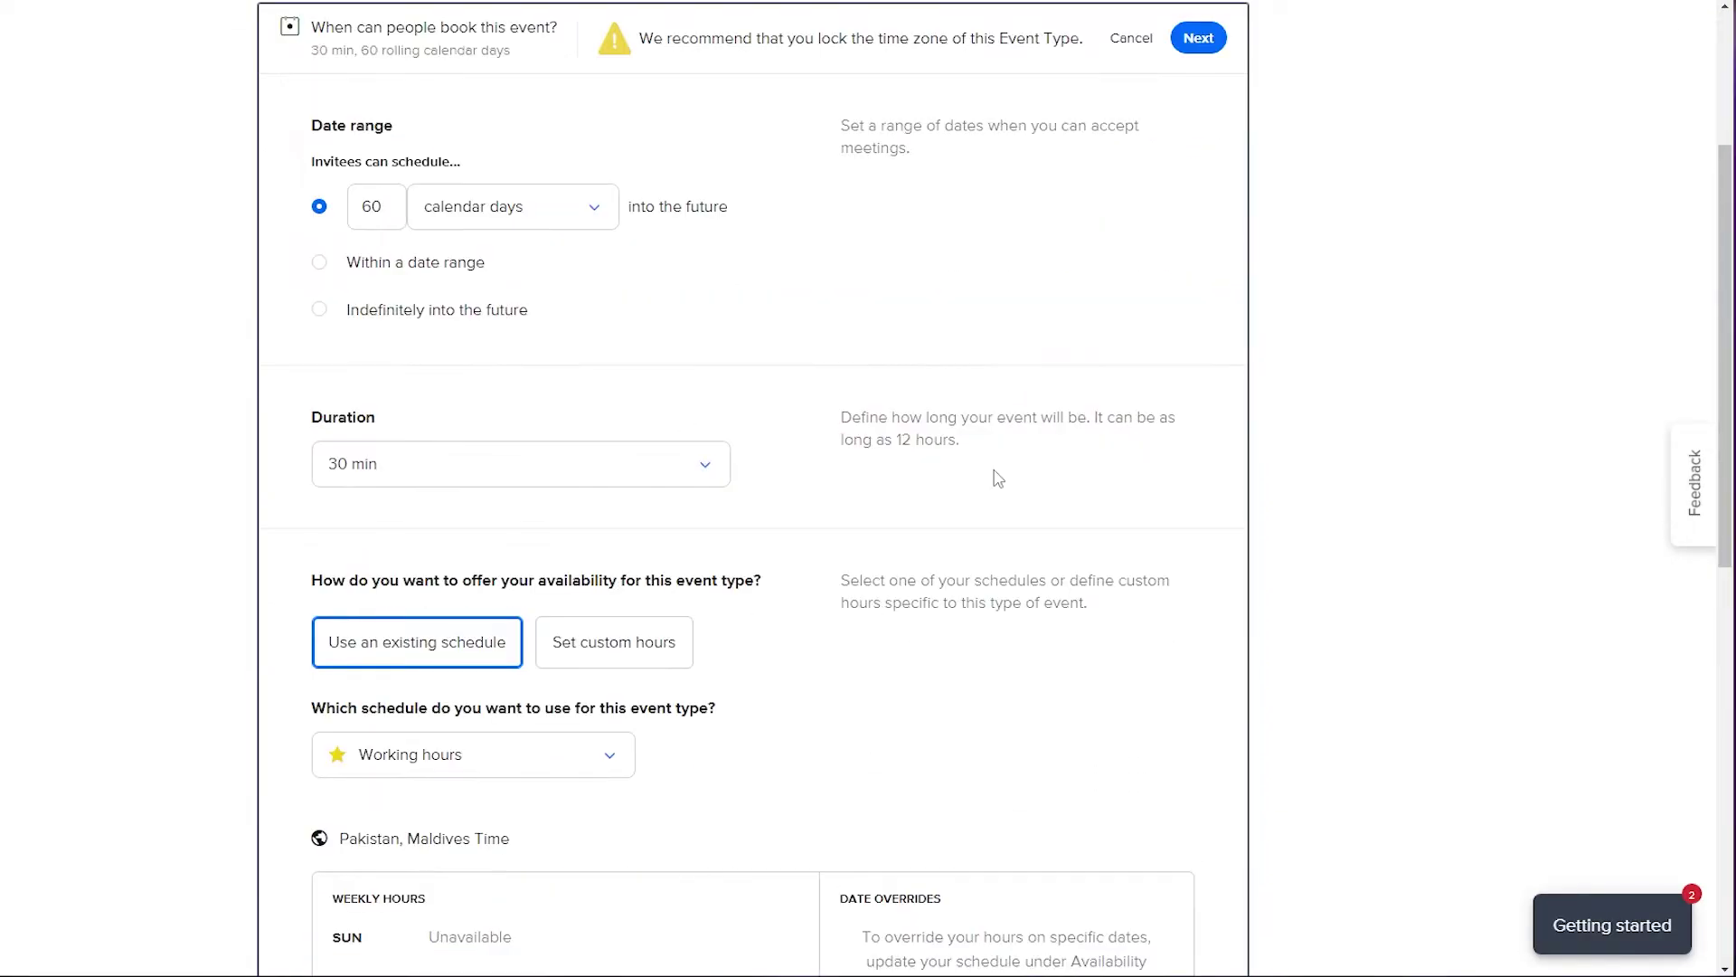
Change the booking date range from 60 to 2 calendar days into the future
scroll(997, 477, up, 2)
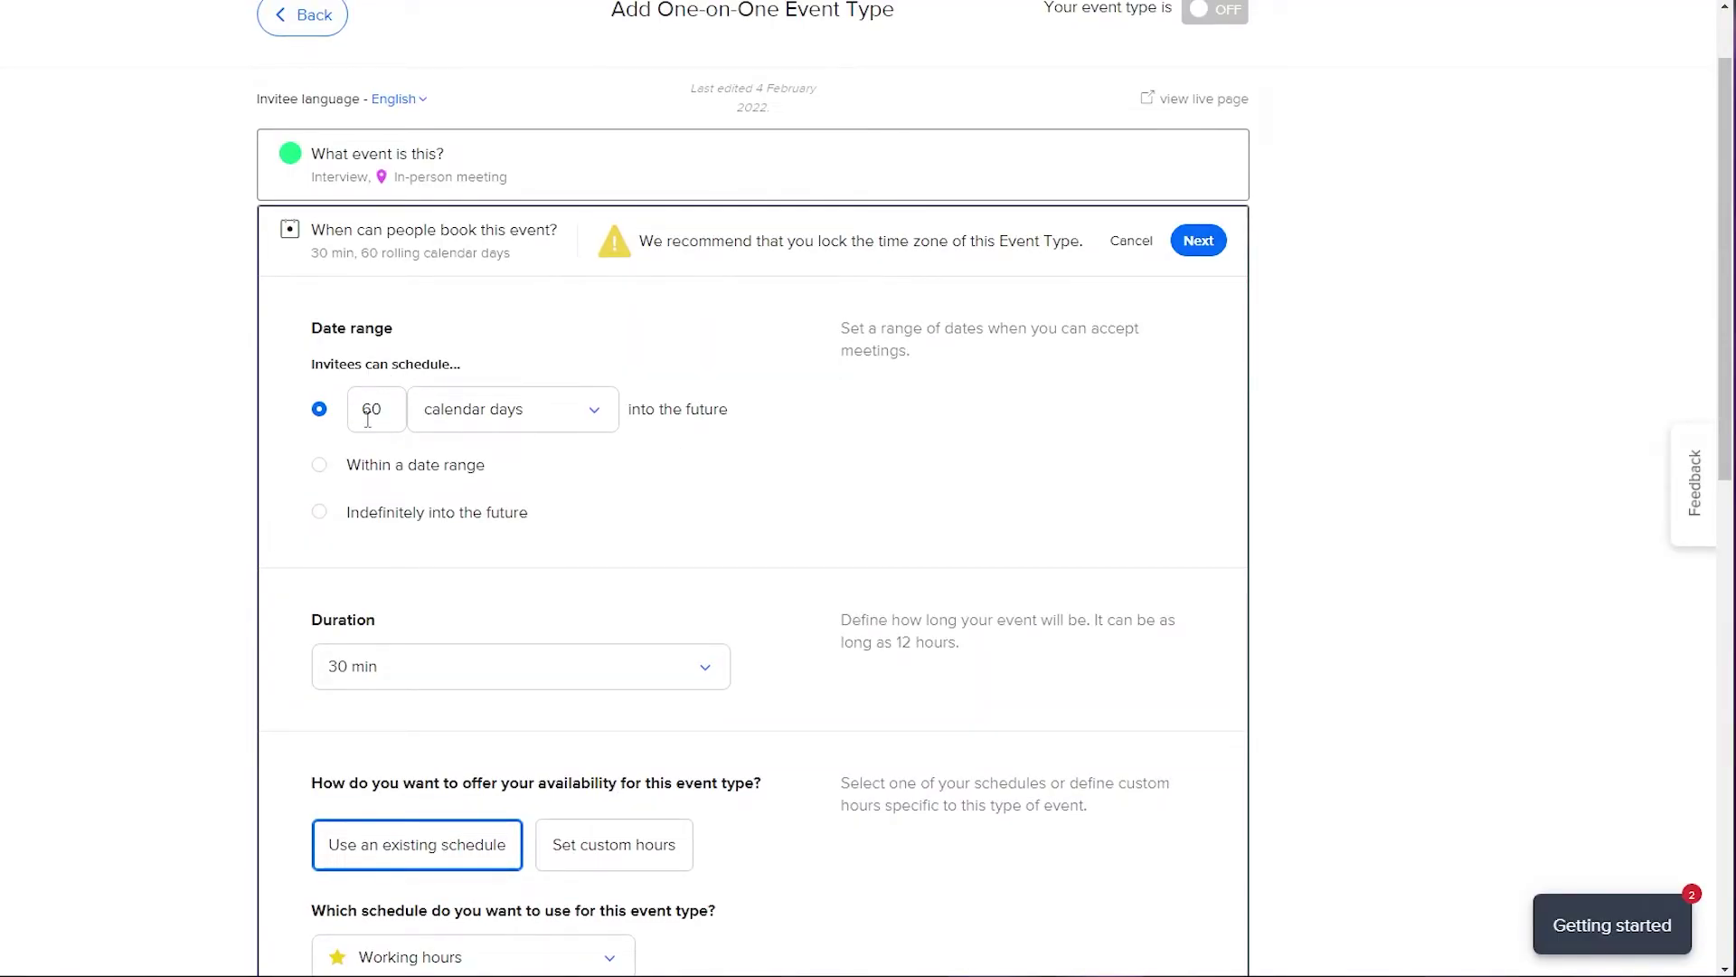
click(560, 421)
click(564, 439)
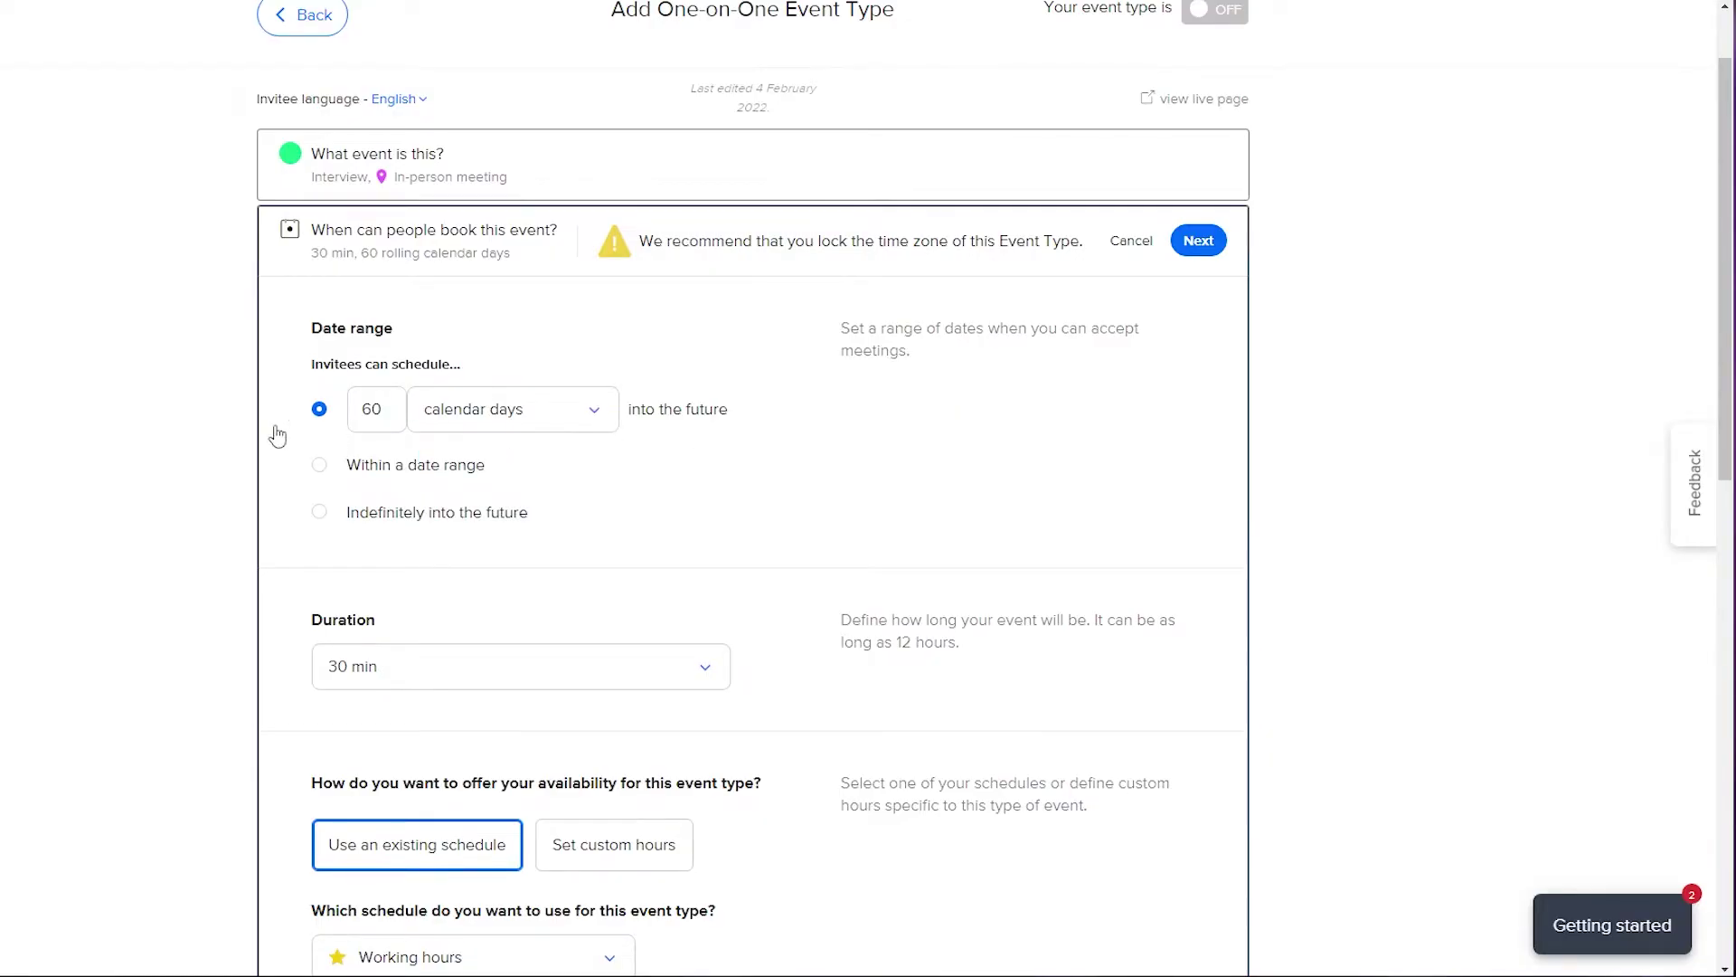
click(425, 414)
click(385, 409)
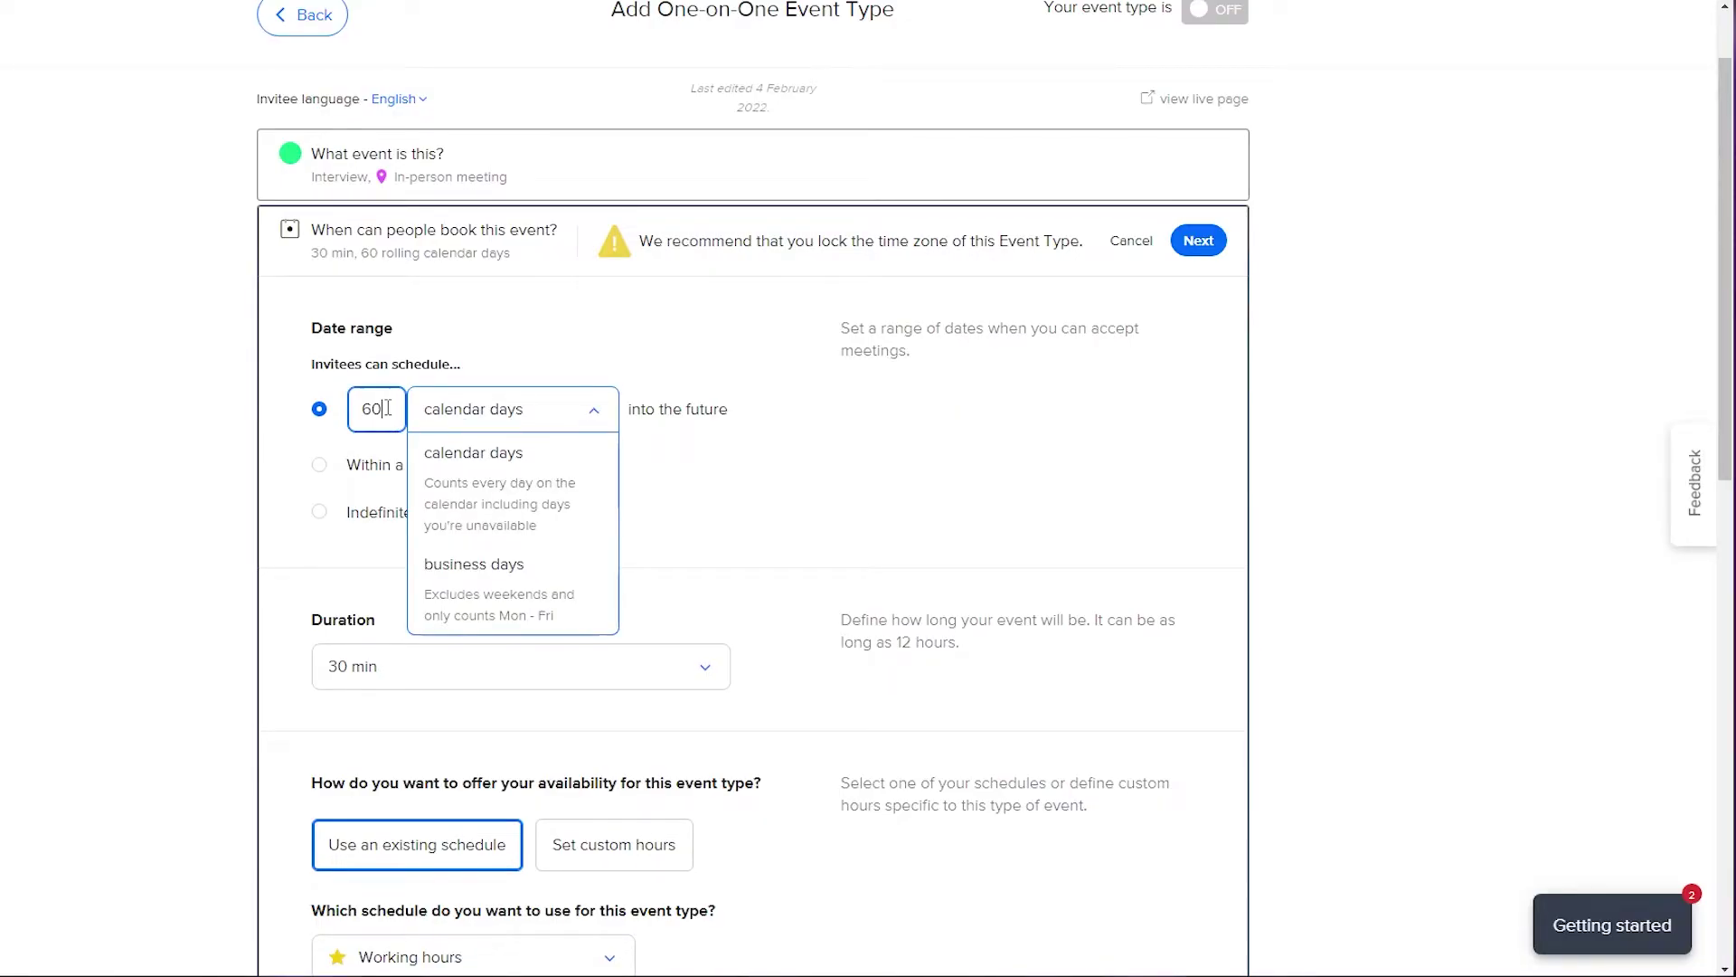
double_click(386, 408)
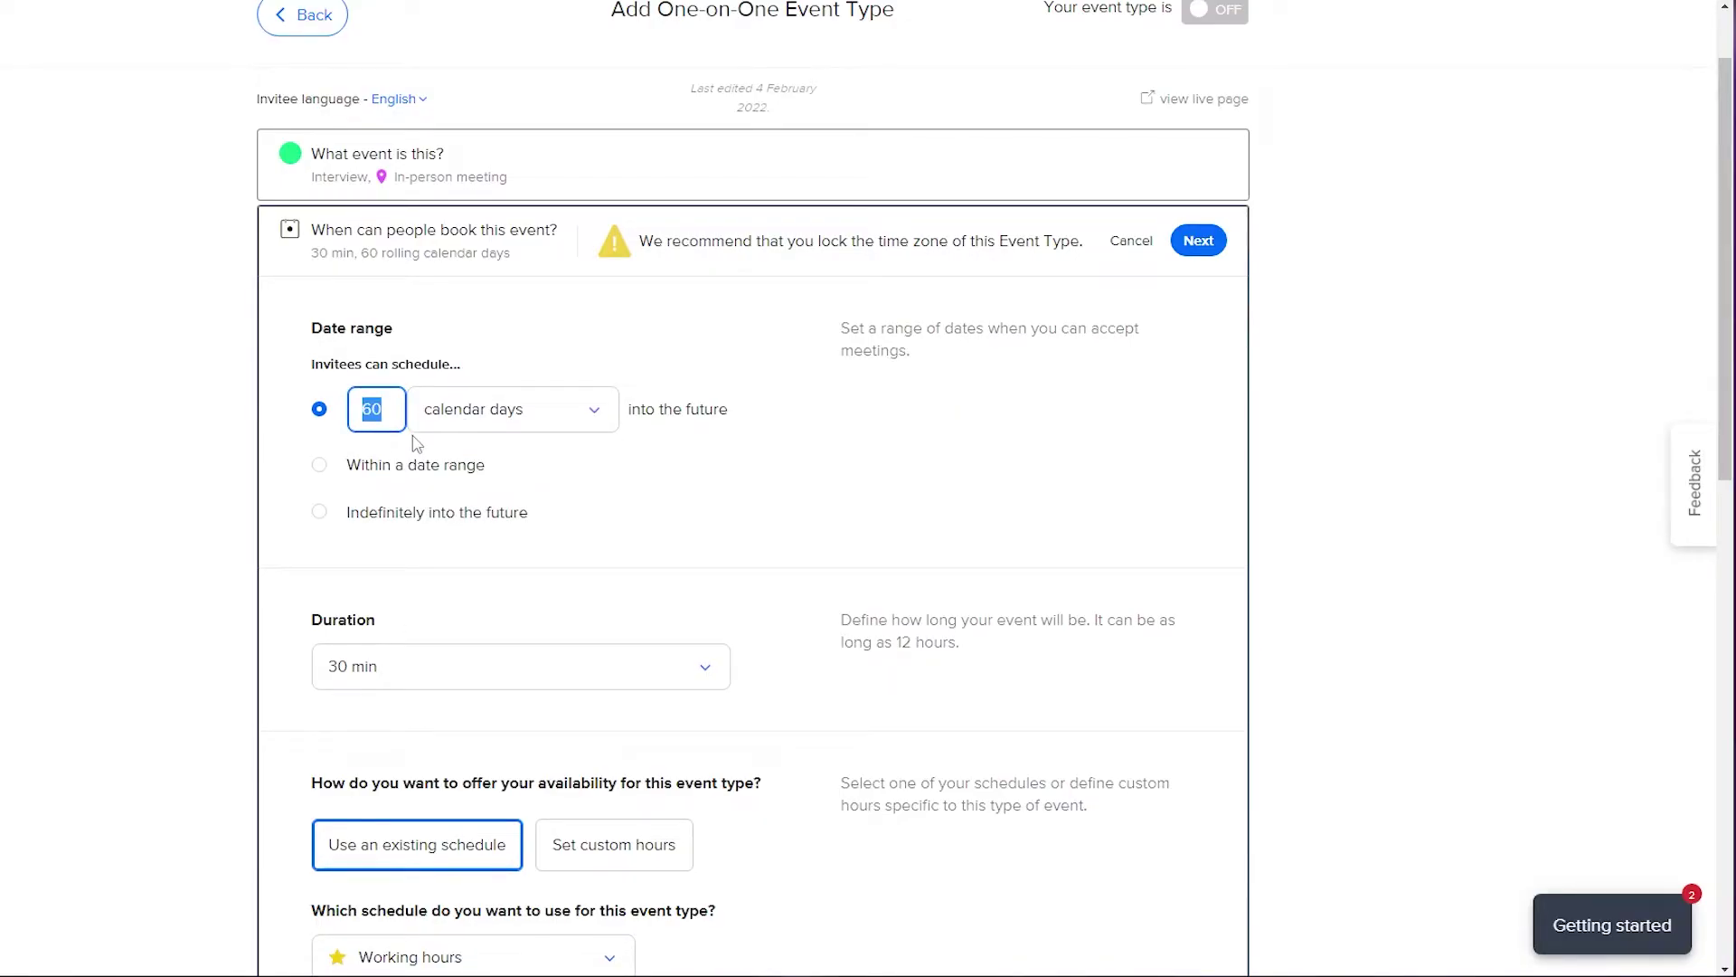
text(7)
key(BackSpace)
text(2)
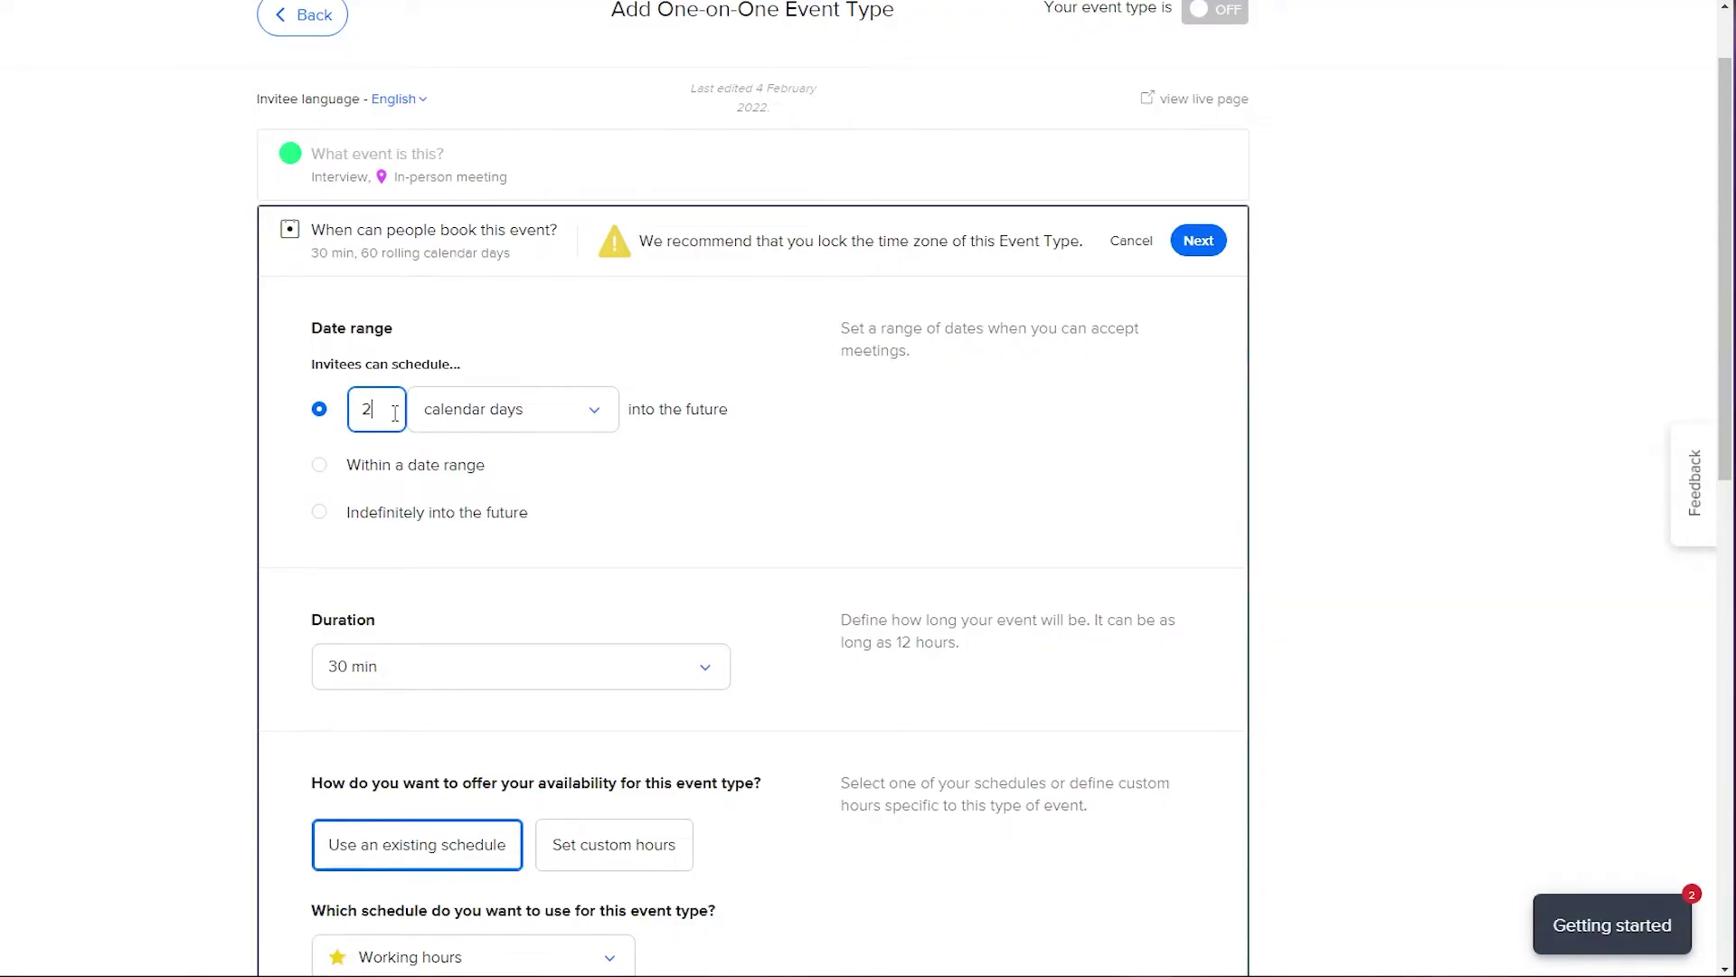
Keep the 30 min duration and the Working hours availability schedule unchanged
scroll(951, 514, down, 1)
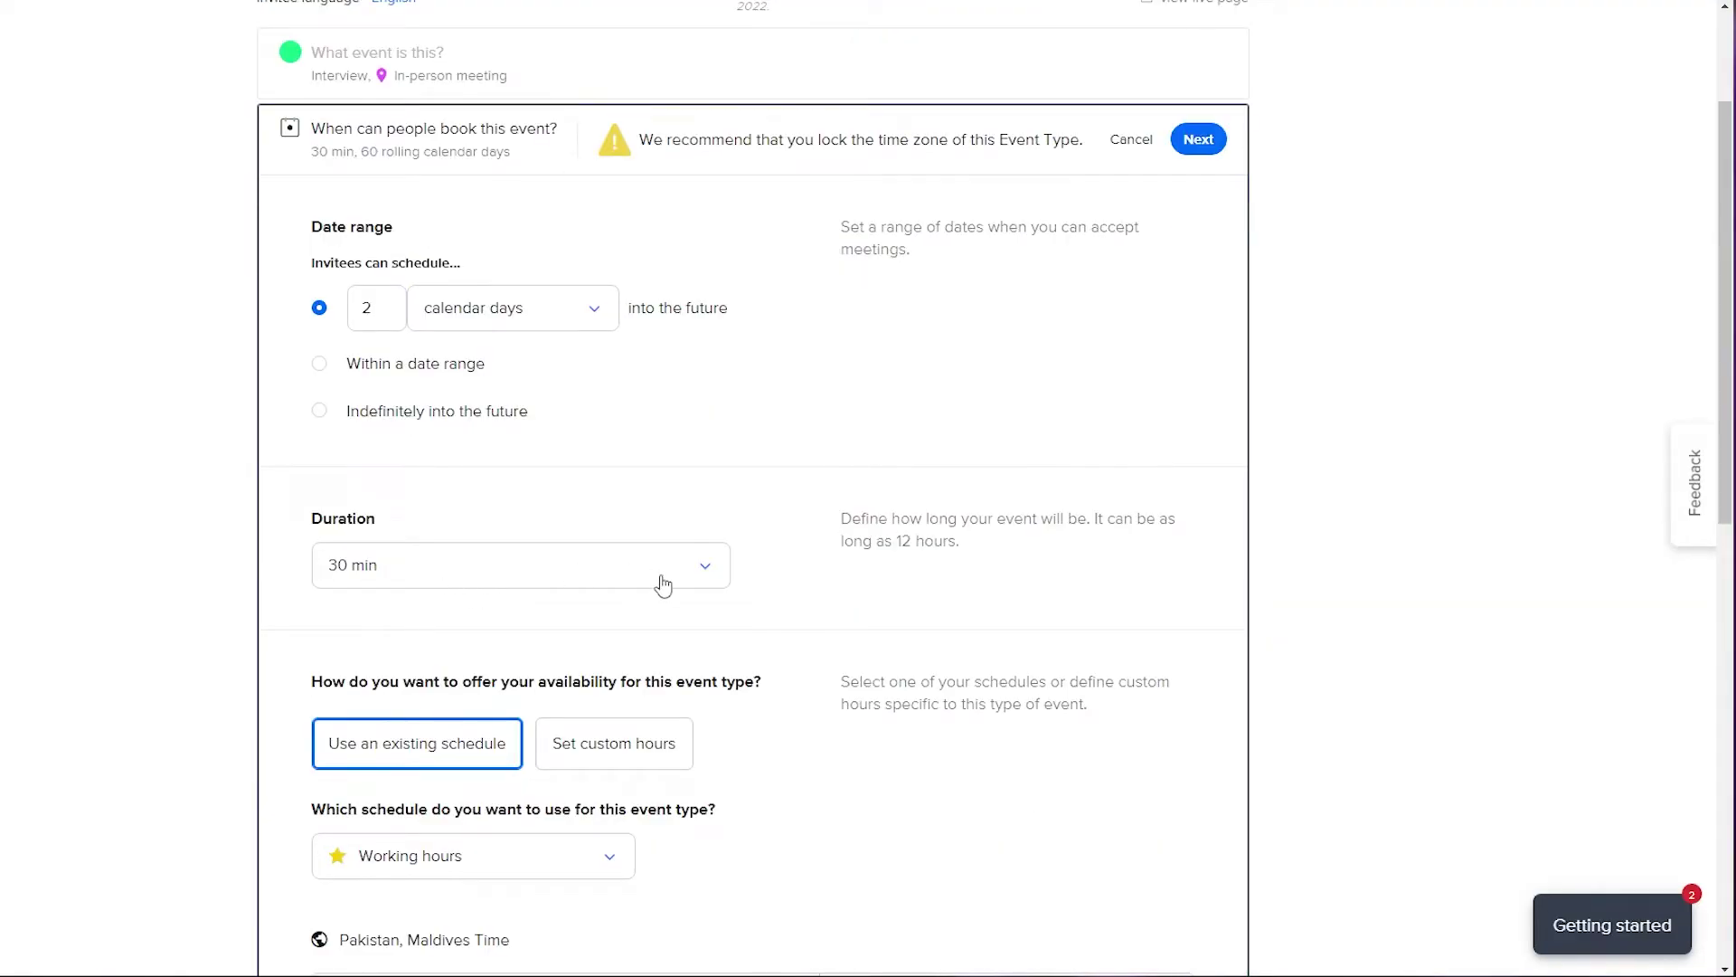
scroll(688, 574, down, 2)
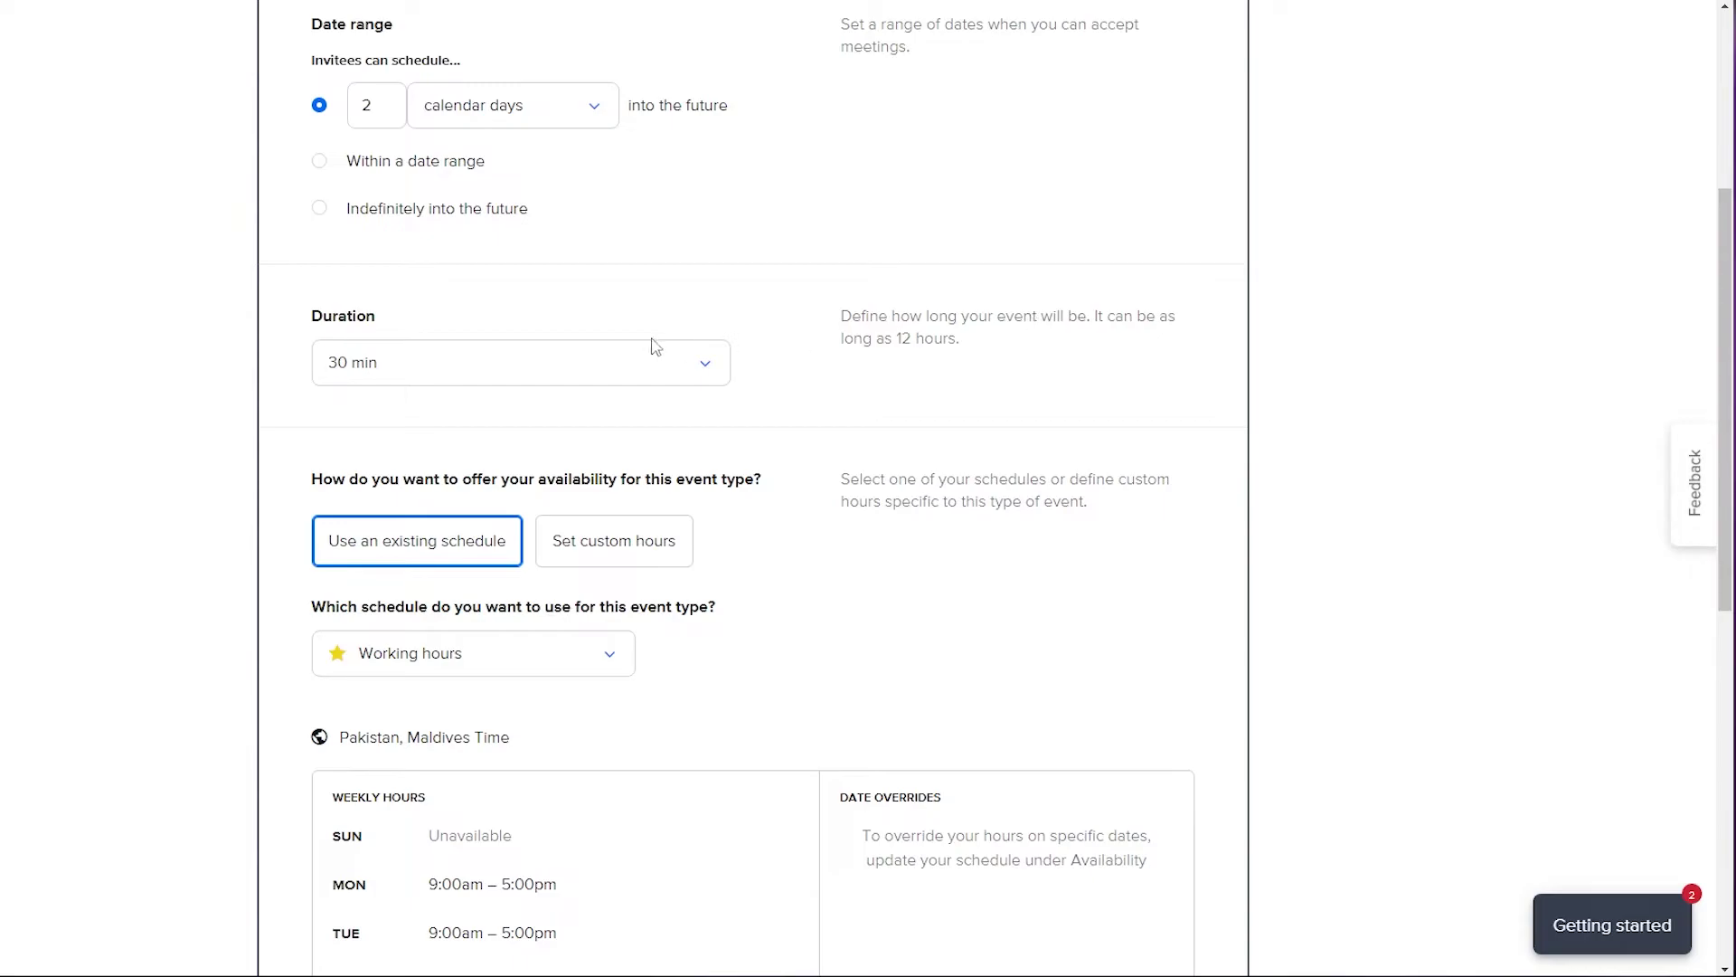
click(602, 386)
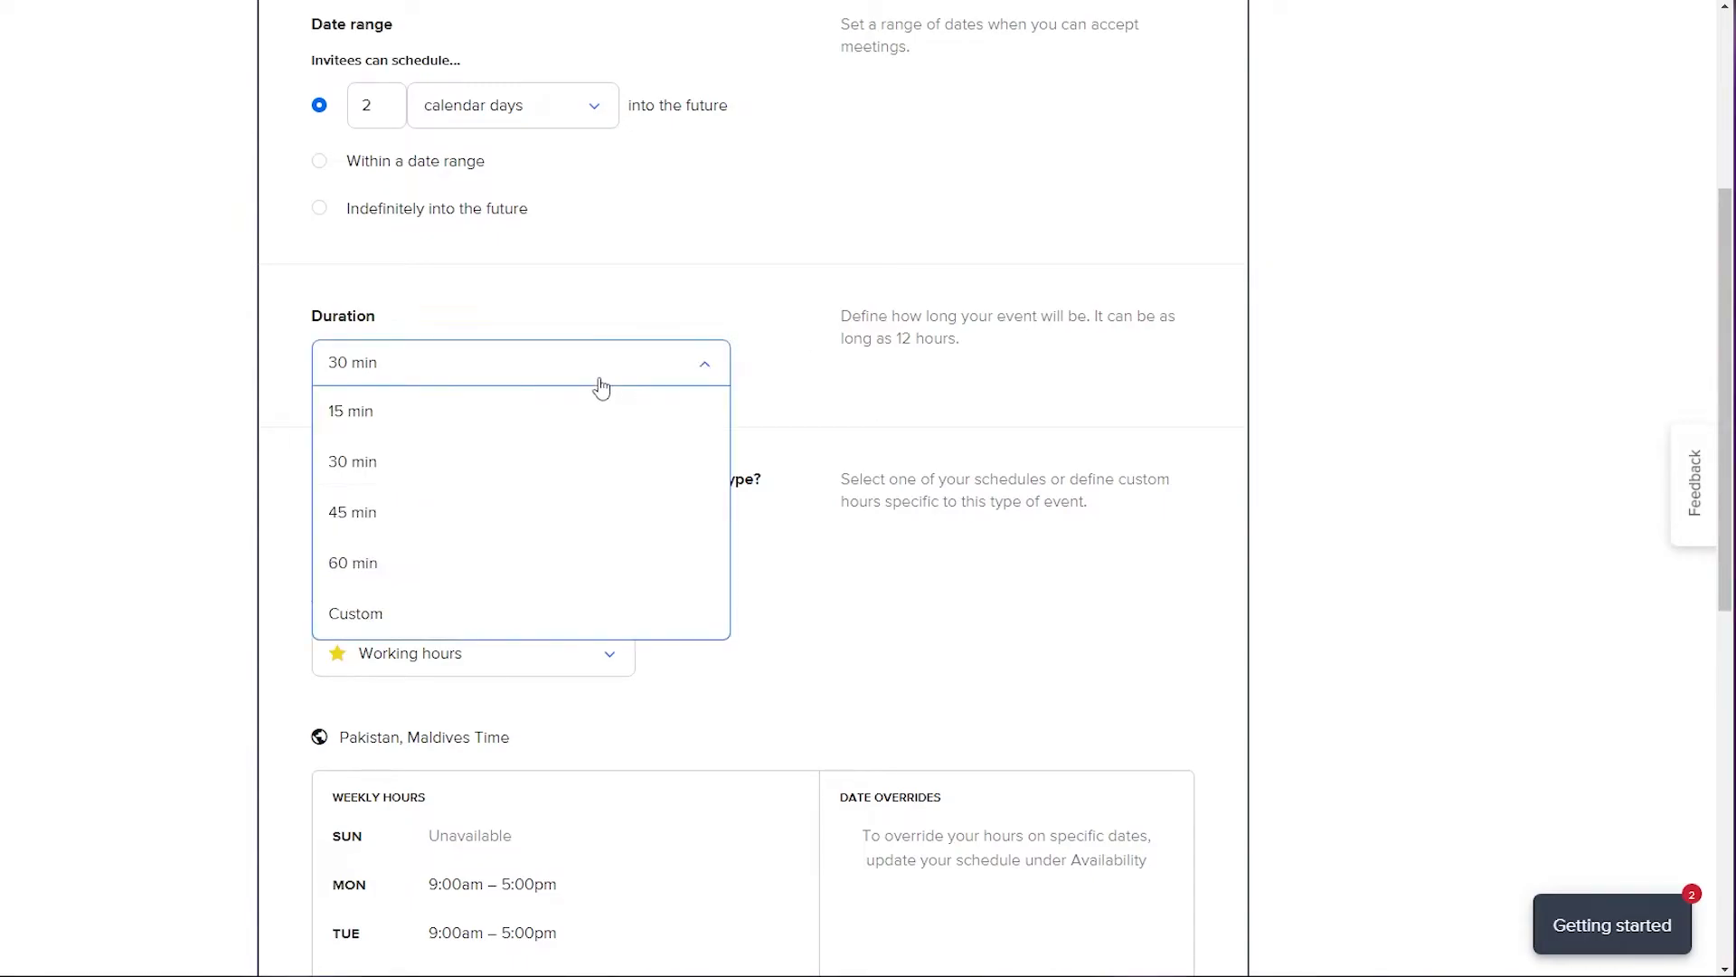
click(602, 386)
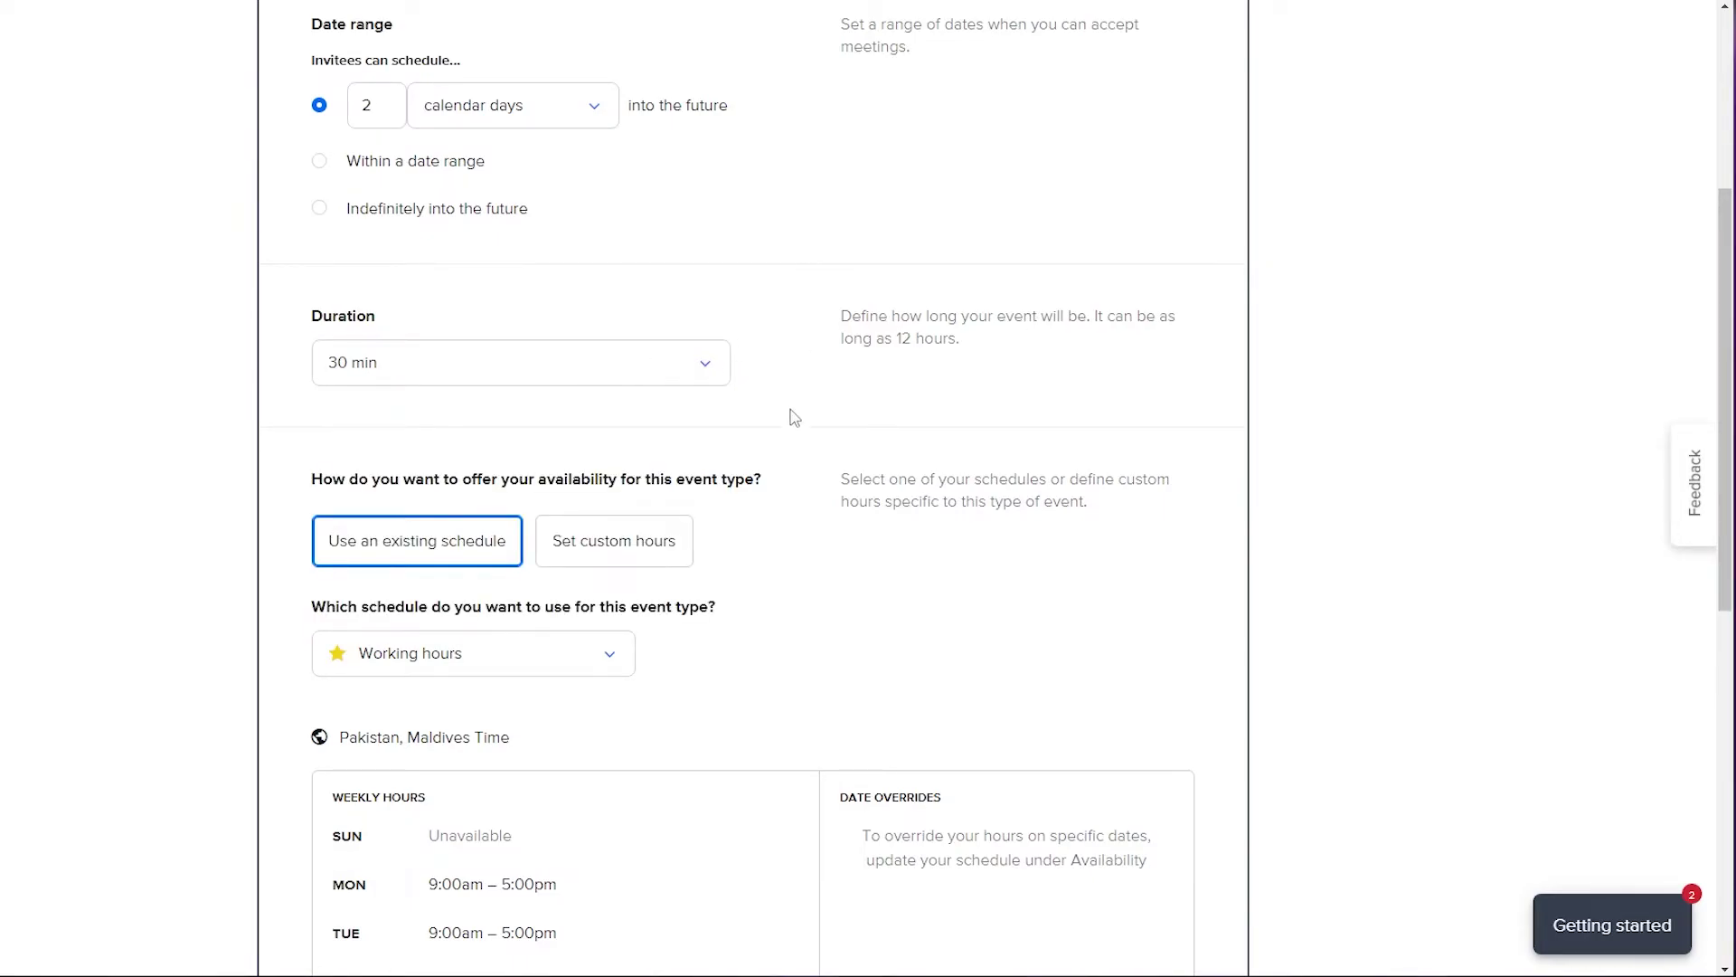
scroll(794, 416, down, 2)
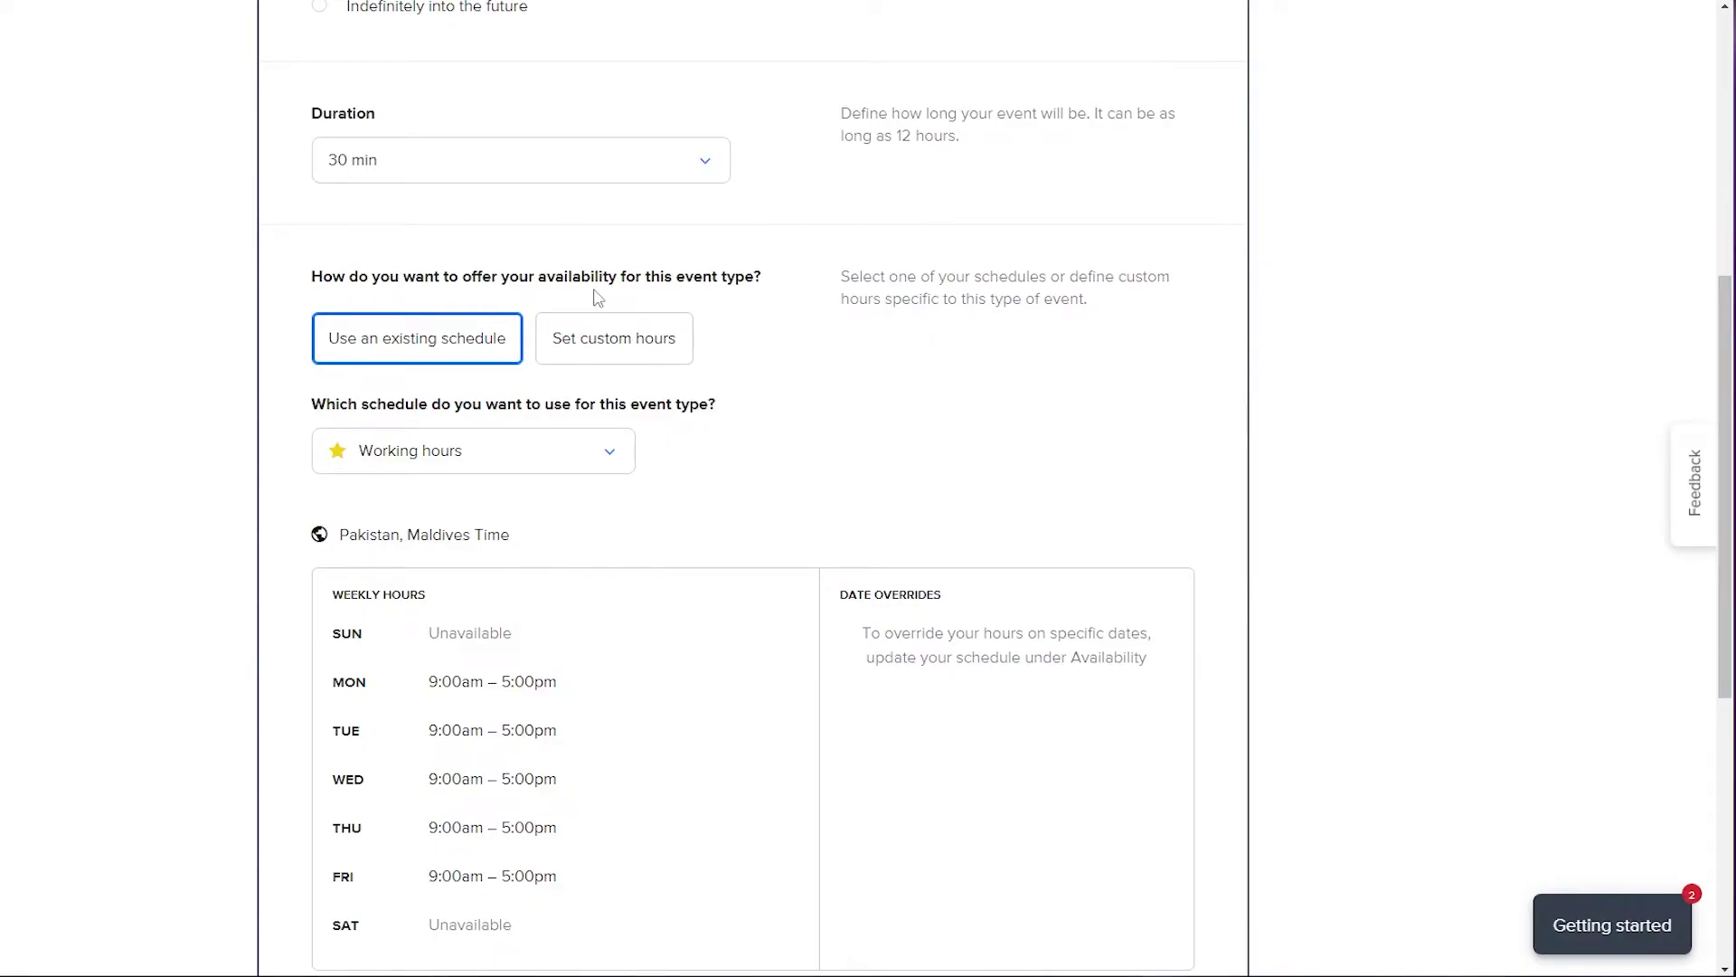
scroll(528, 599, down, 1)
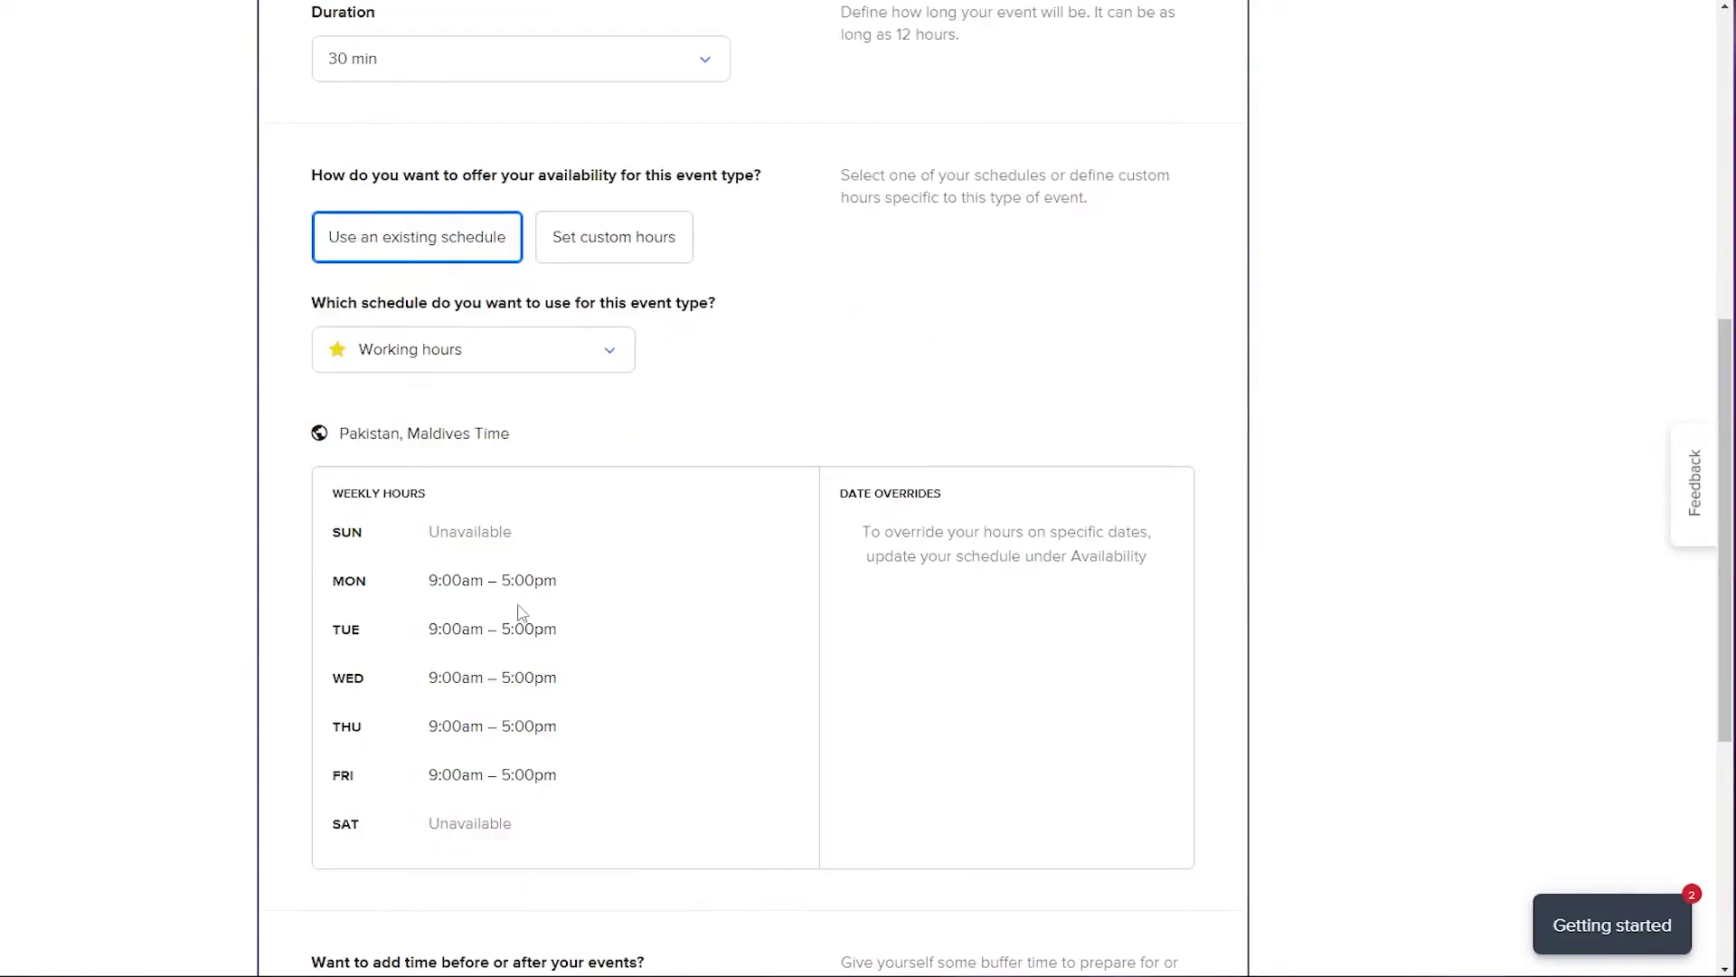
click(595, 358)
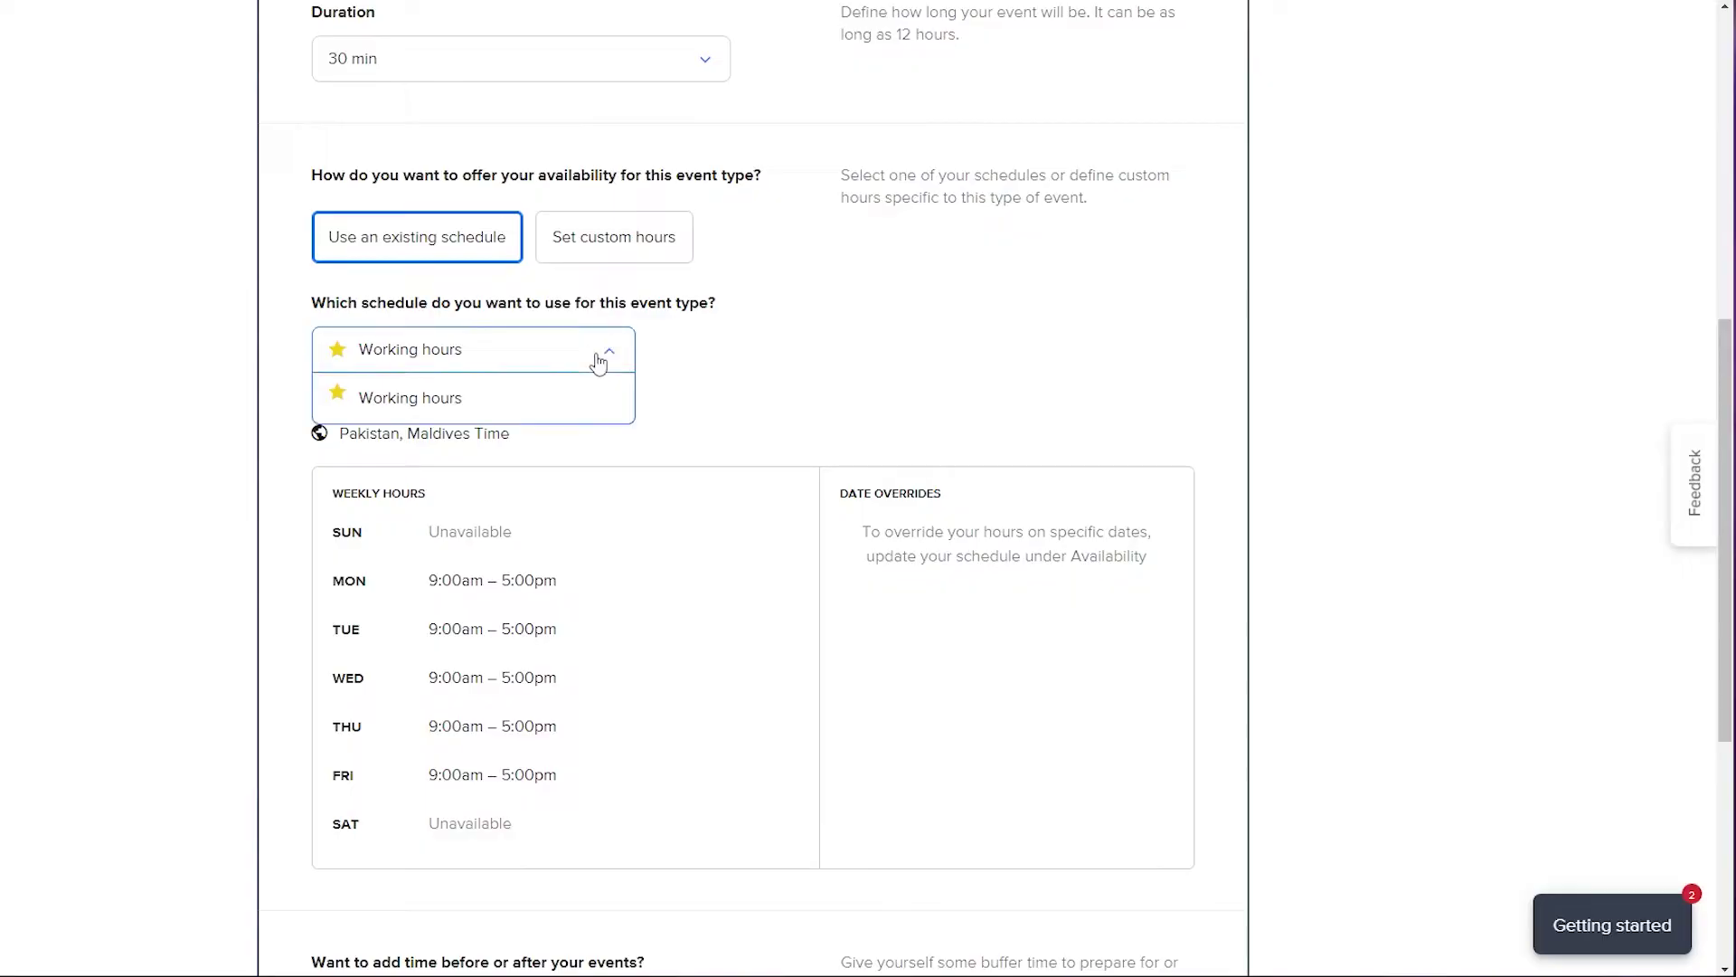
click(610, 361)
scroll(751, 441, down, 5)
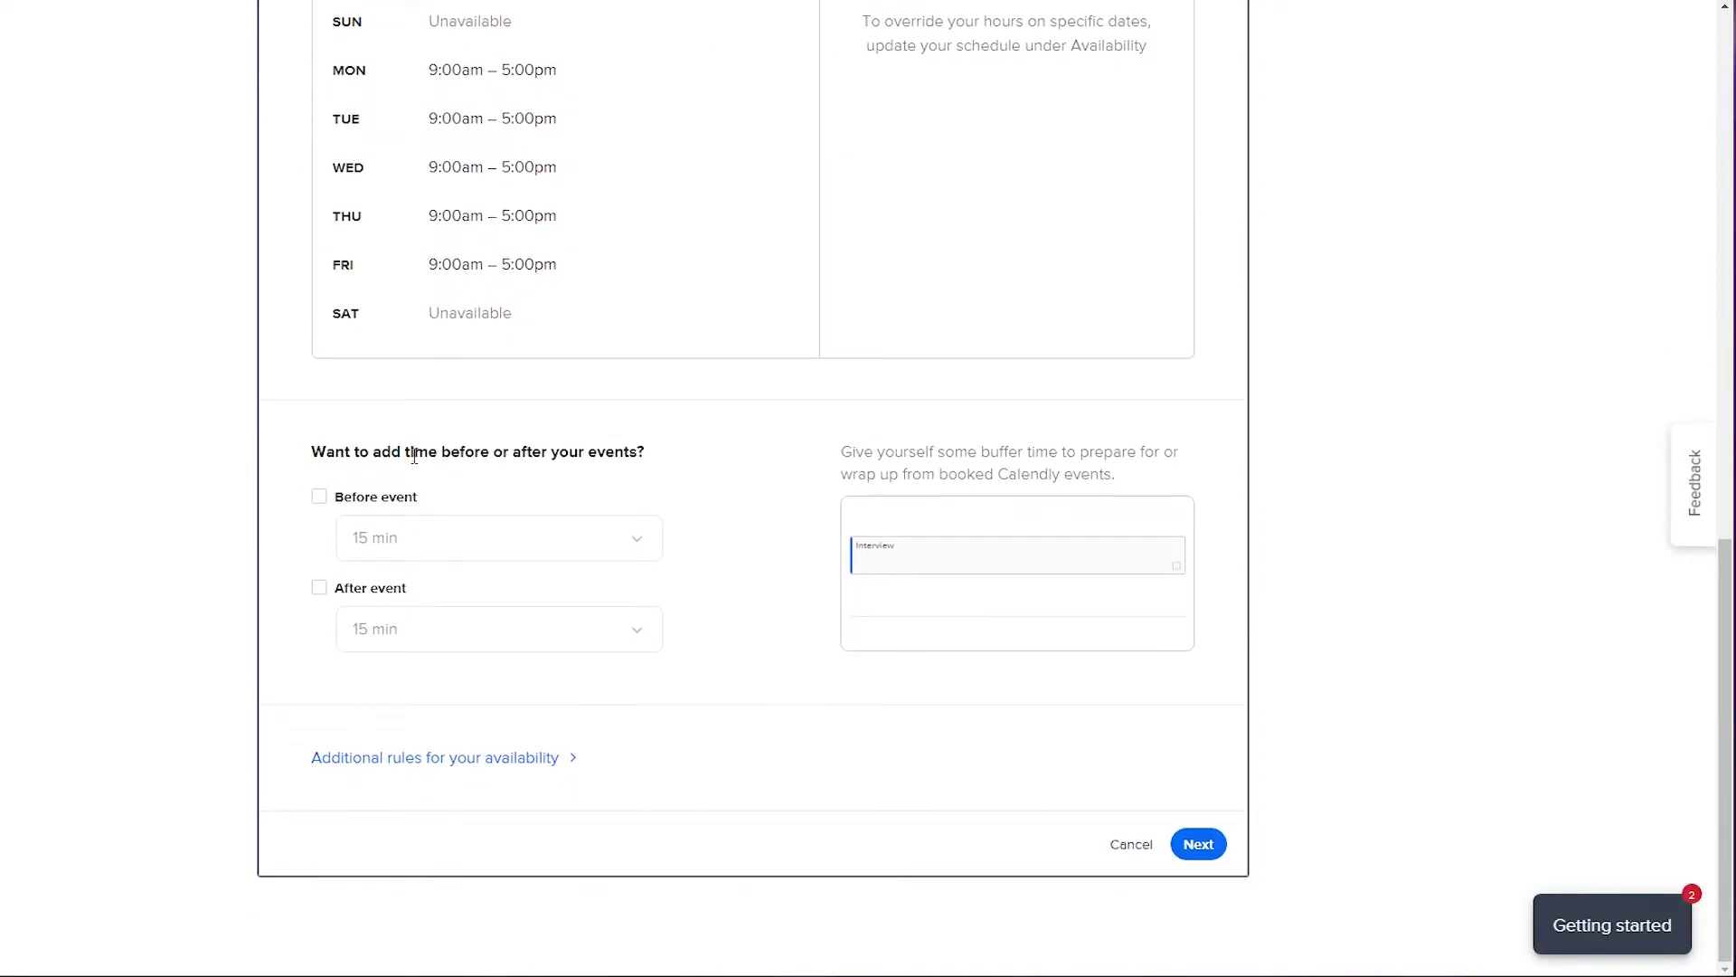
Turn on a 5 min buffer before the Interview event and save the booking settings
click(320, 495)
click(551, 553)
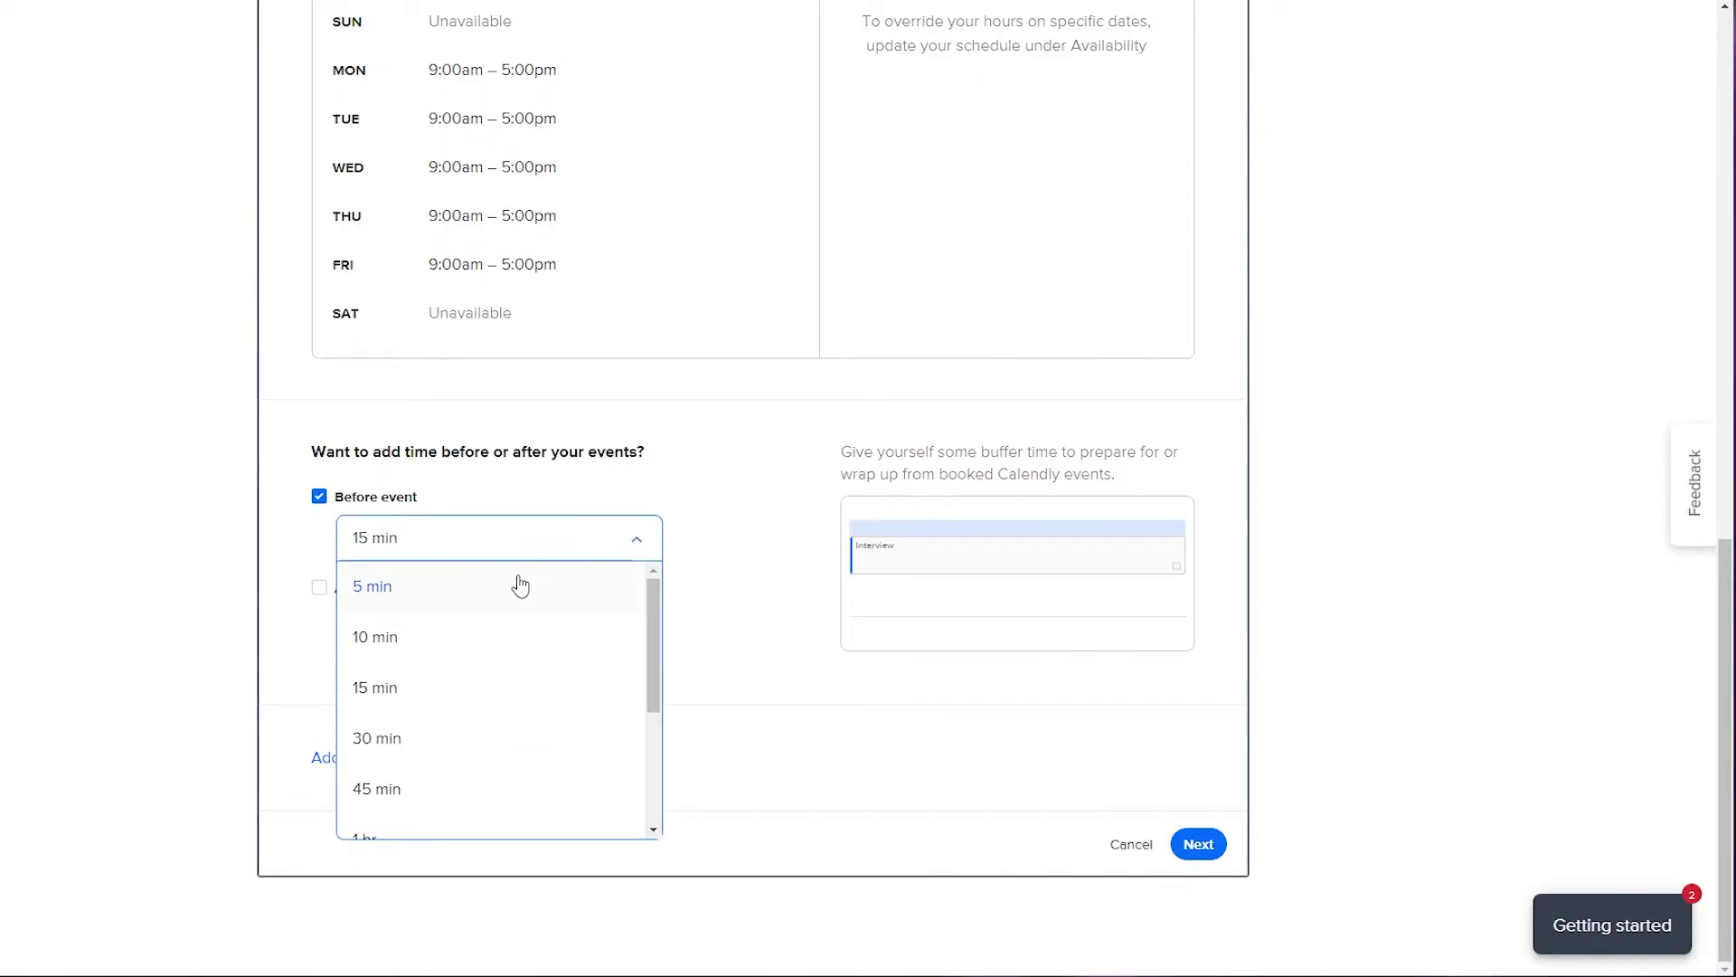
scroll(504, 597, up, 2)
scroll(515, 633, down, 2)
click(472, 608)
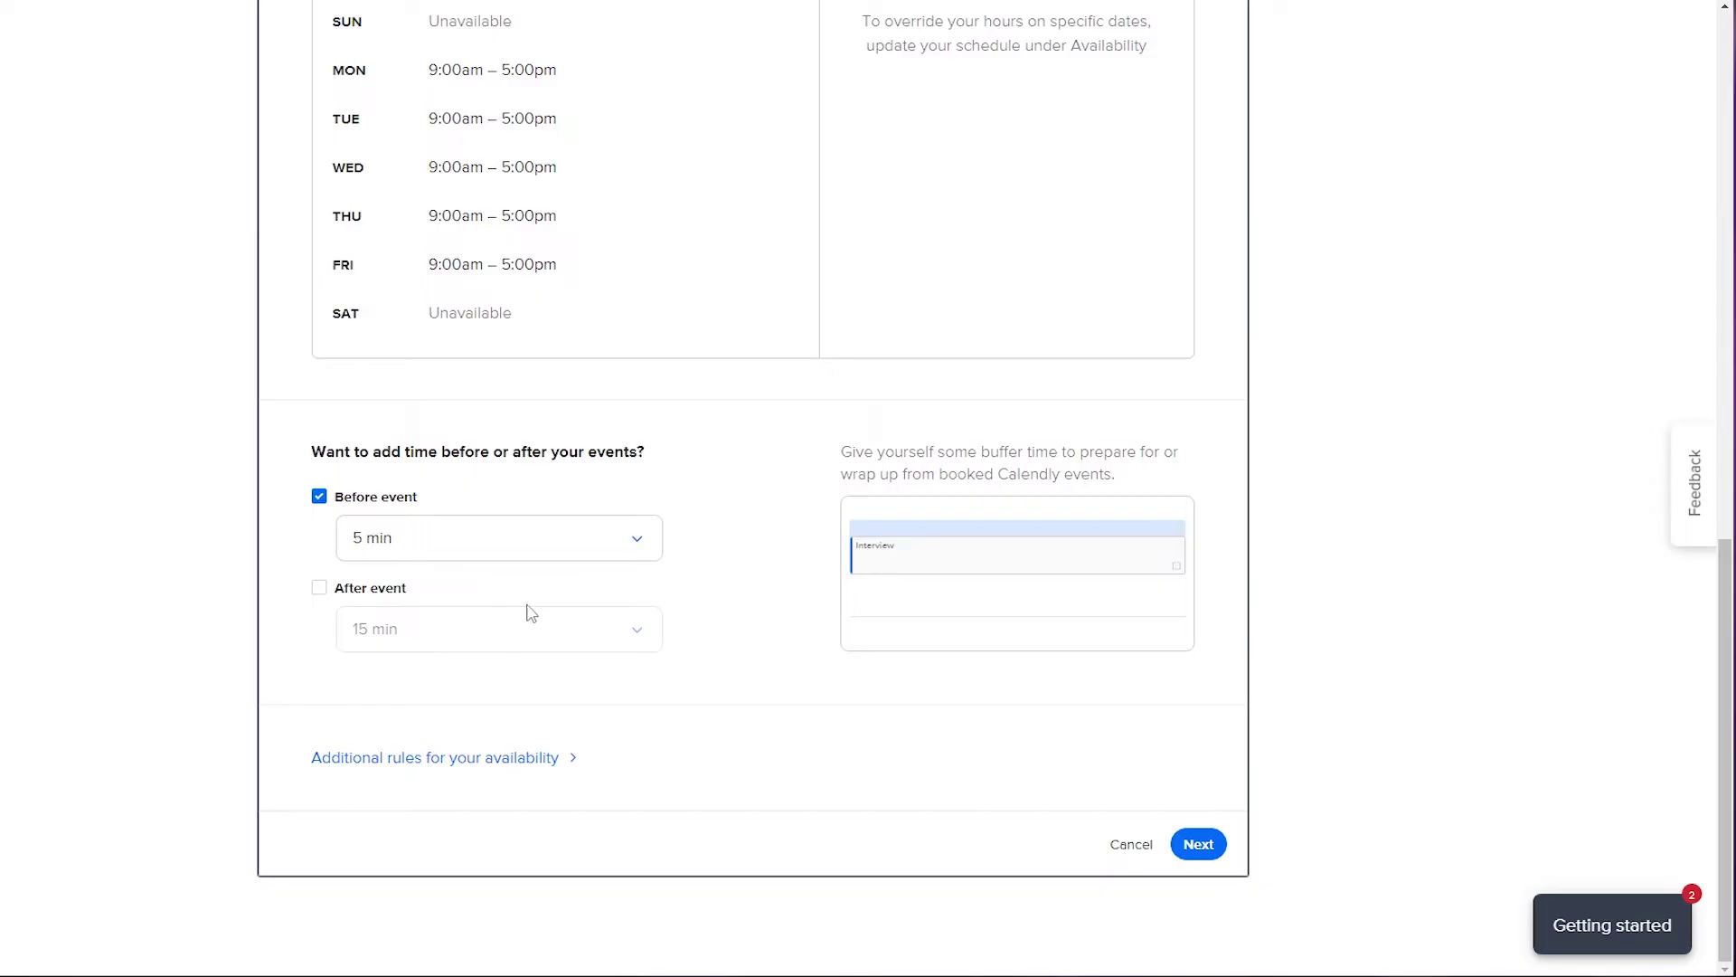
click(319, 587)
click(1195, 846)
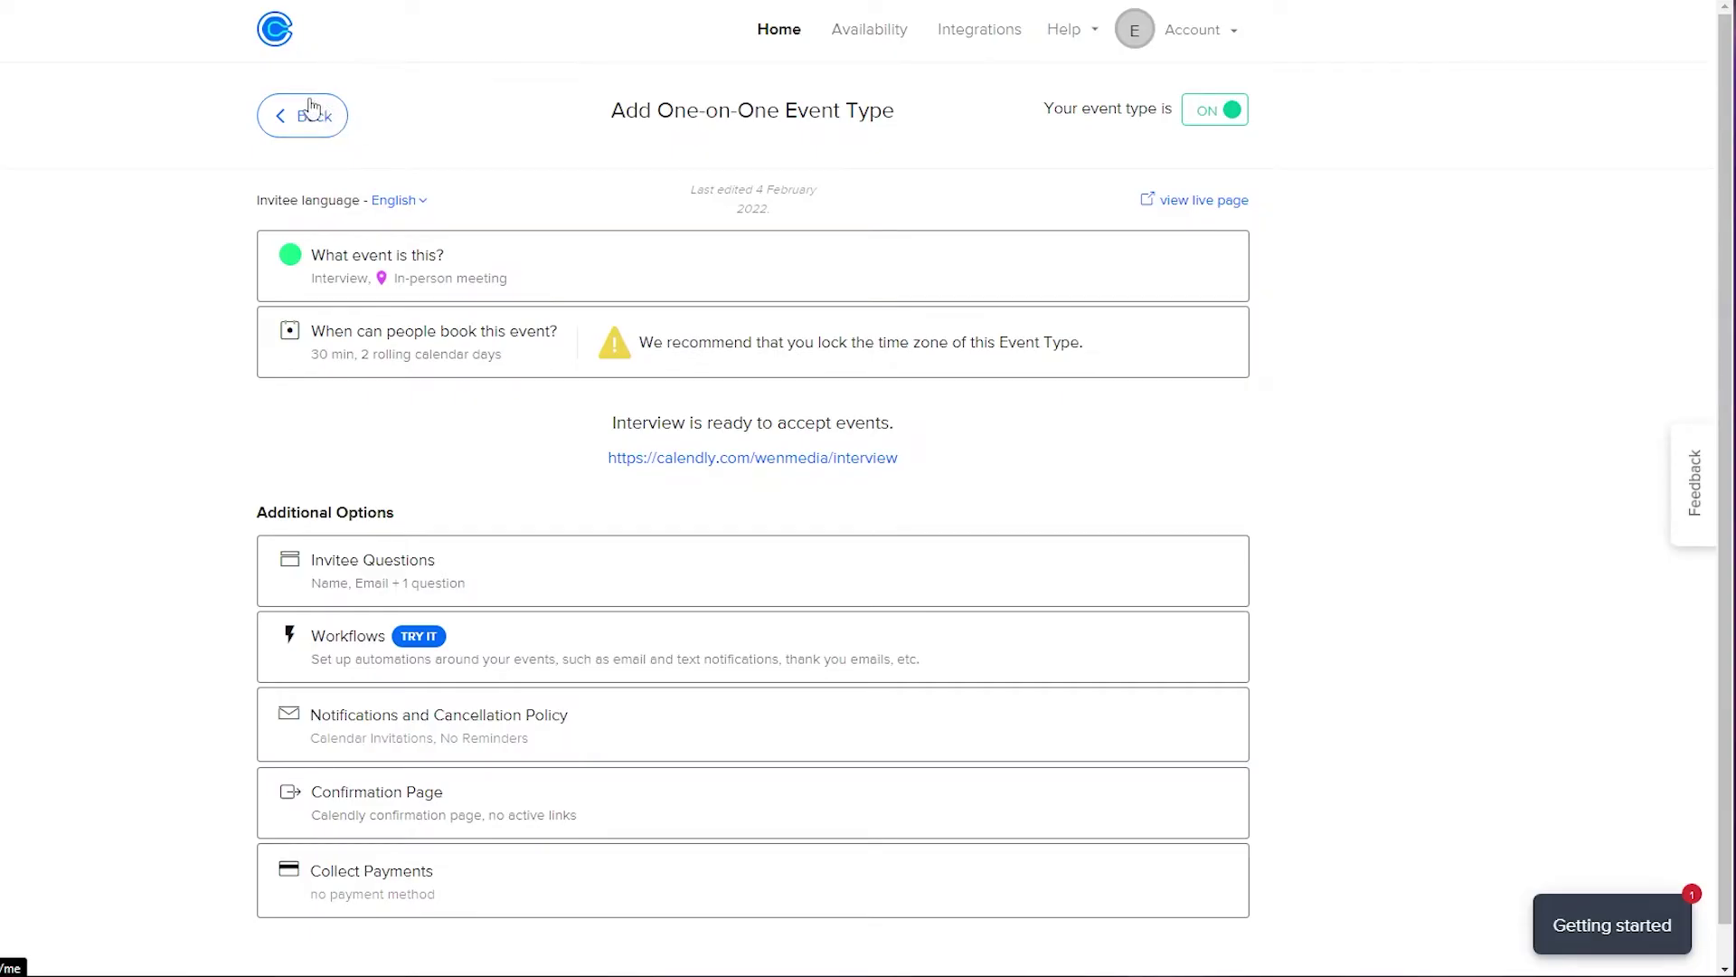
Go back to the Event Types list now showing the Interview event
click(338, 135)
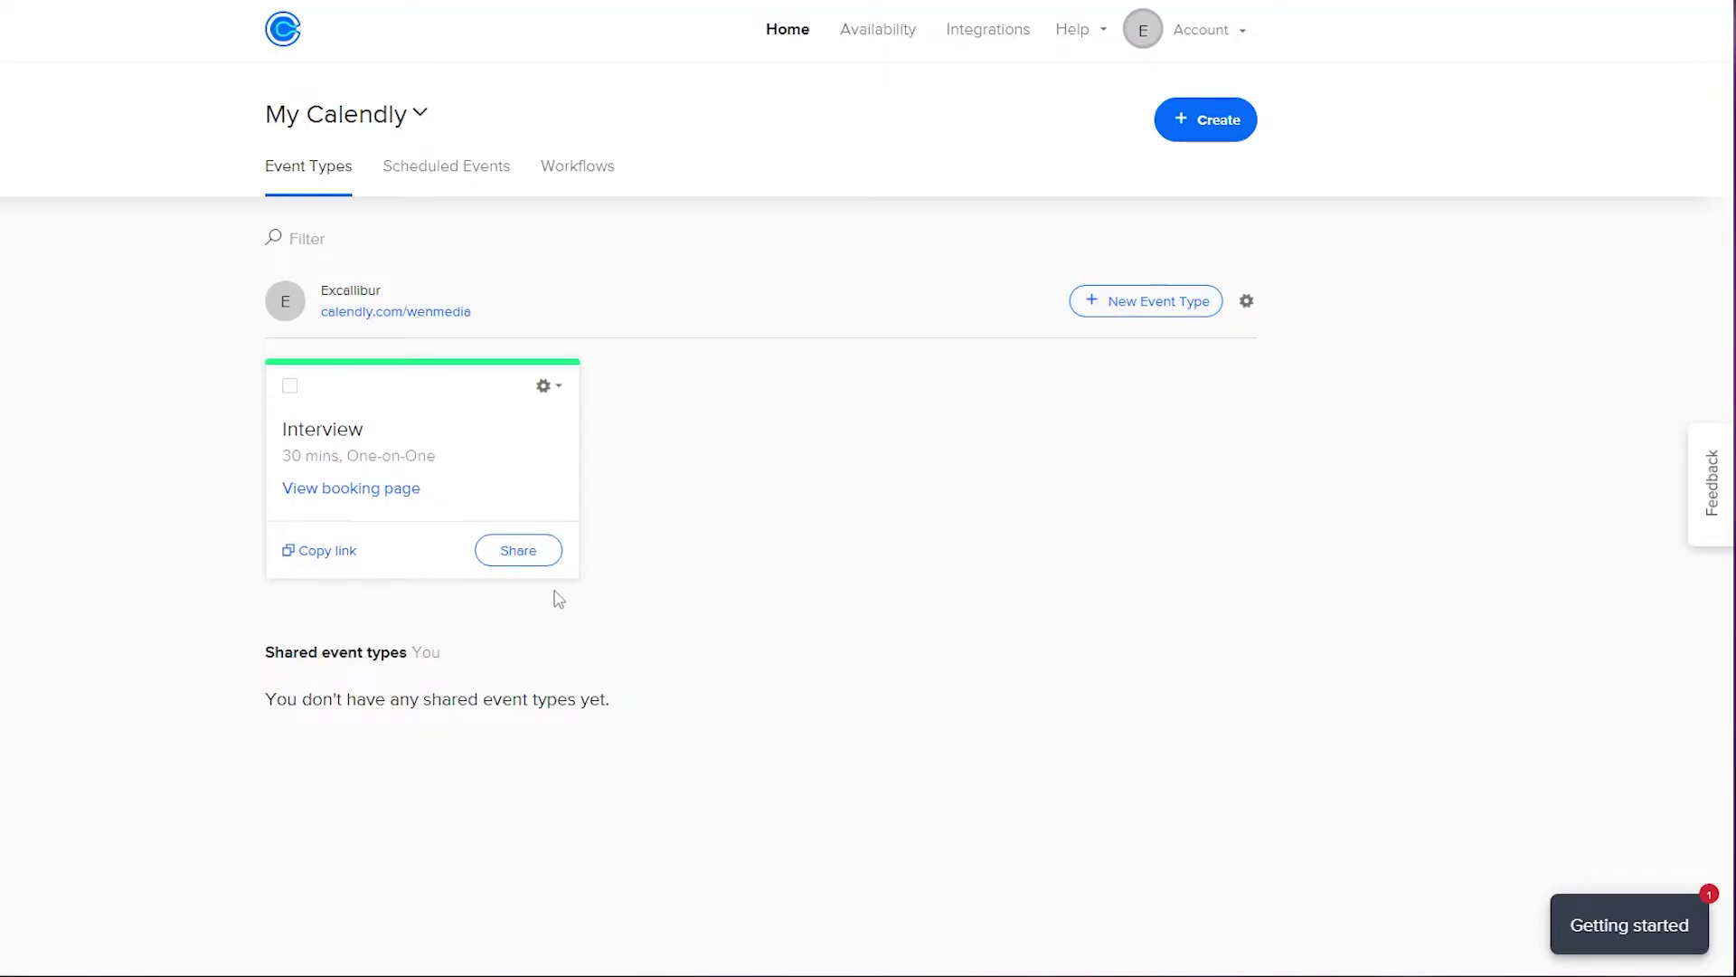
click(1239, 127)
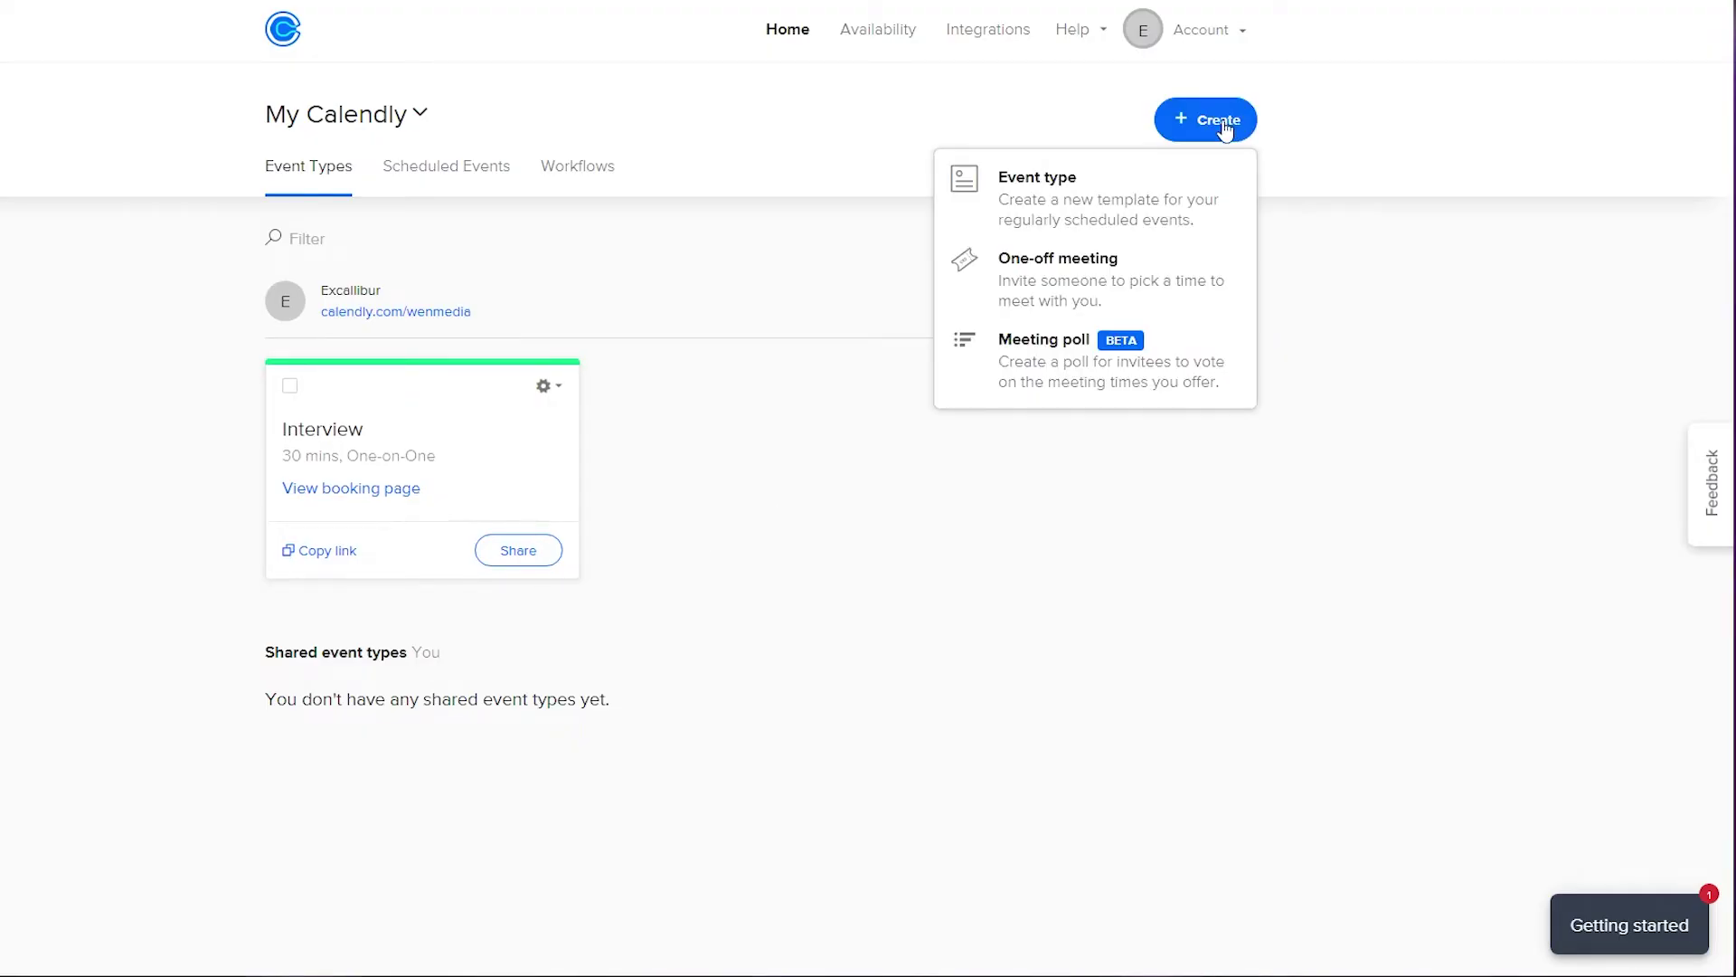
click(1136, 220)
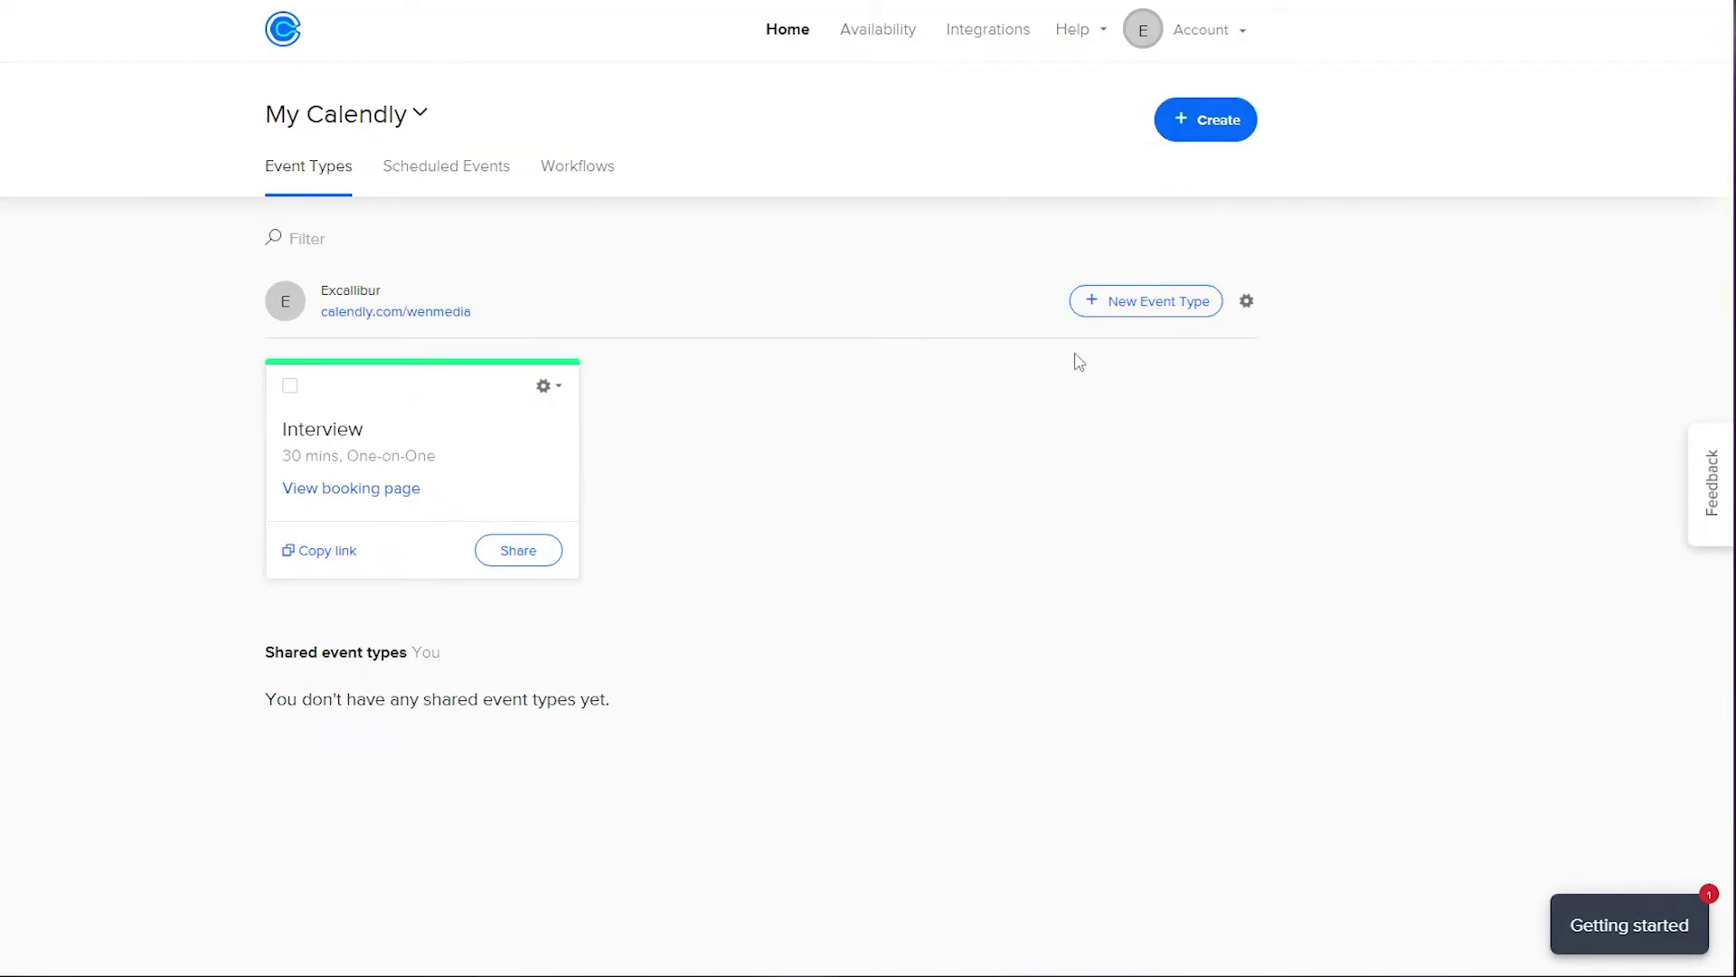
click(1198, 138)
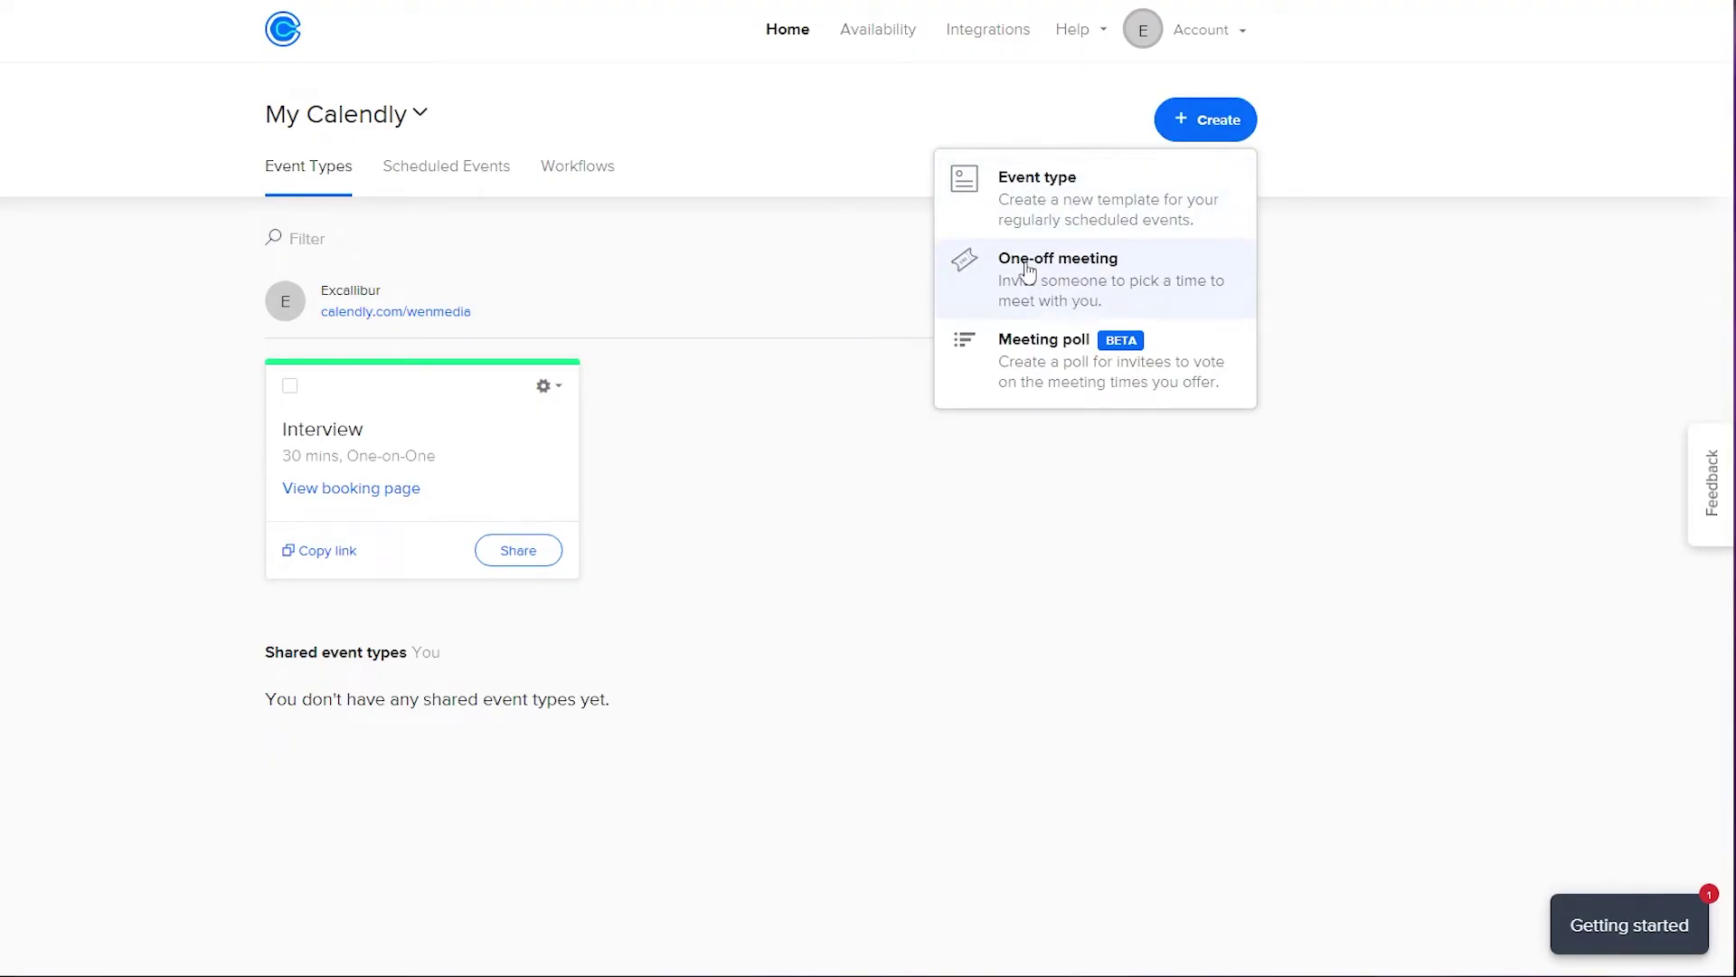
click(1076, 457)
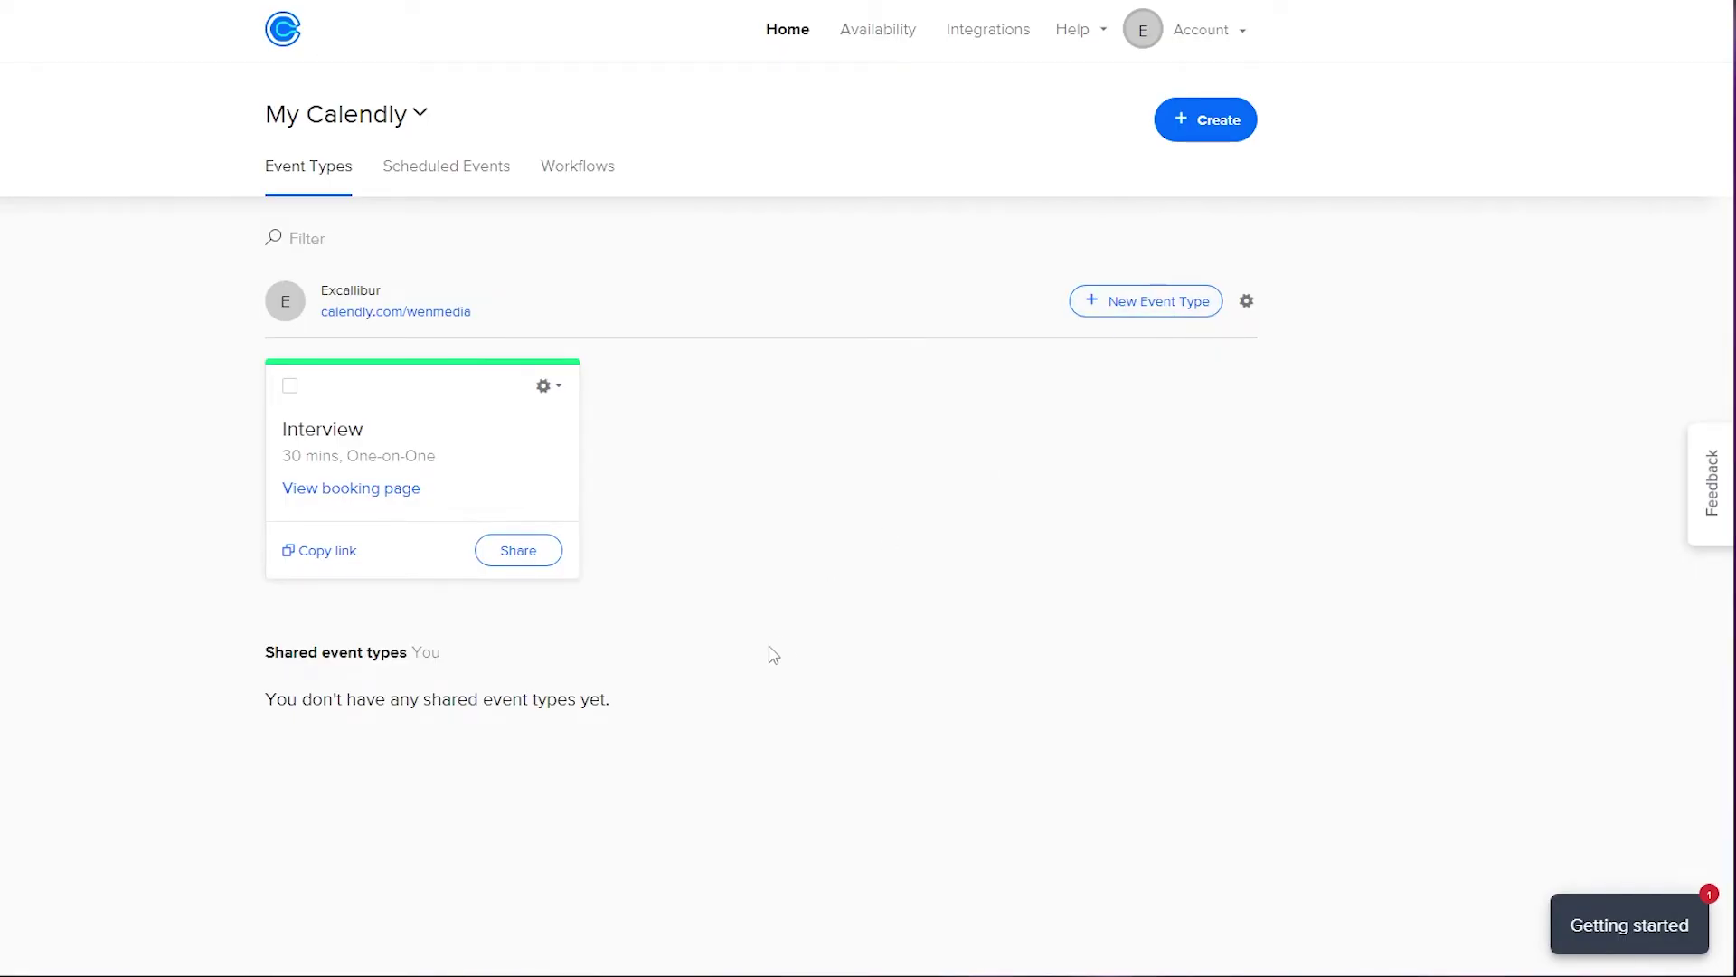
Go to Billing from the account menu and choose Upgrade now
click(1232, 27)
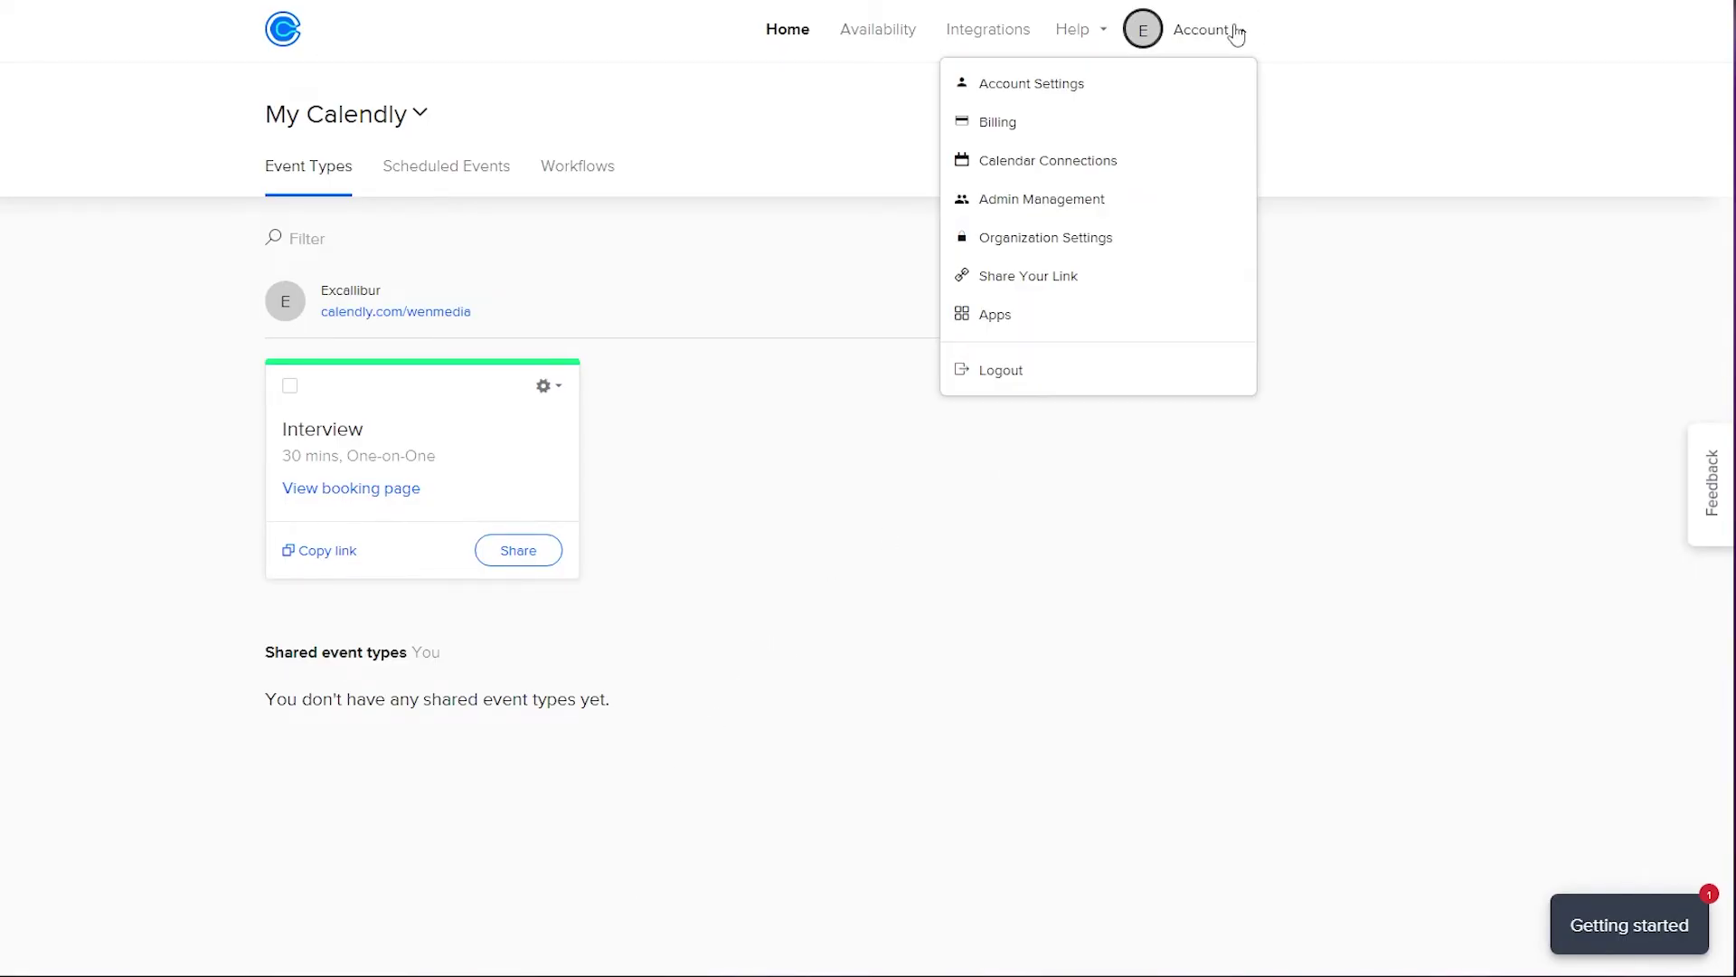
click(1040, 120)
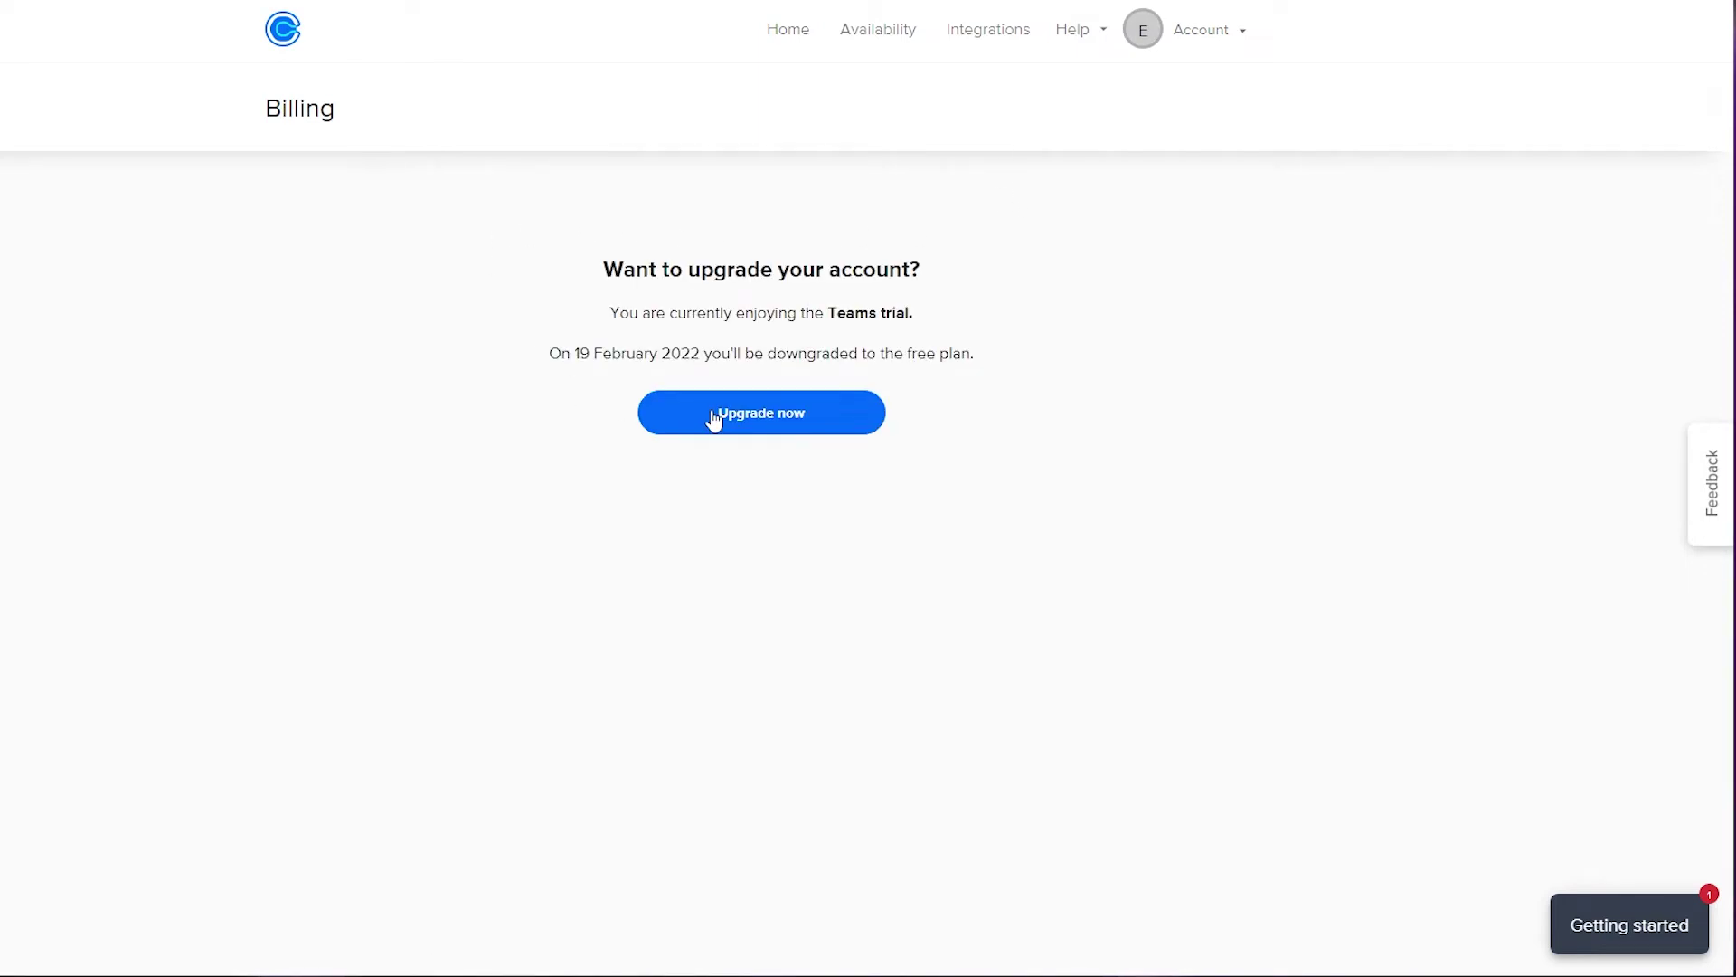
click(713, 415)
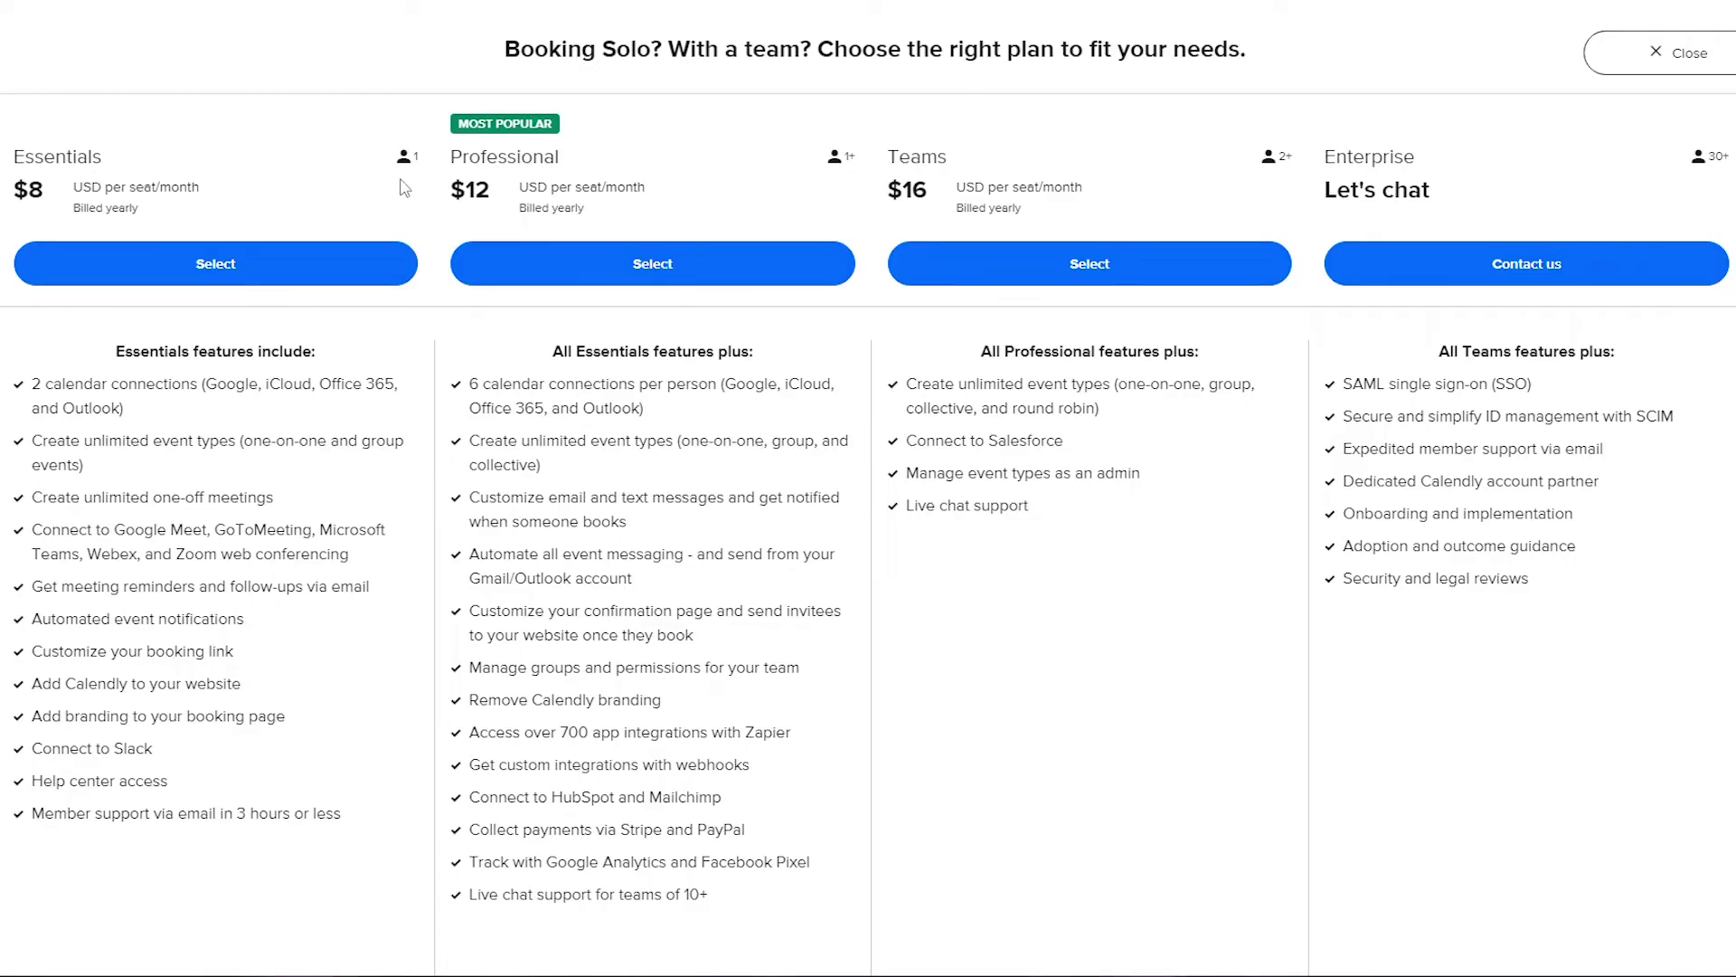
Highlight the Essentials $8, Professional $12 and Teams $16 prices and the 6 calendar connections feature
double_click(36, 194)
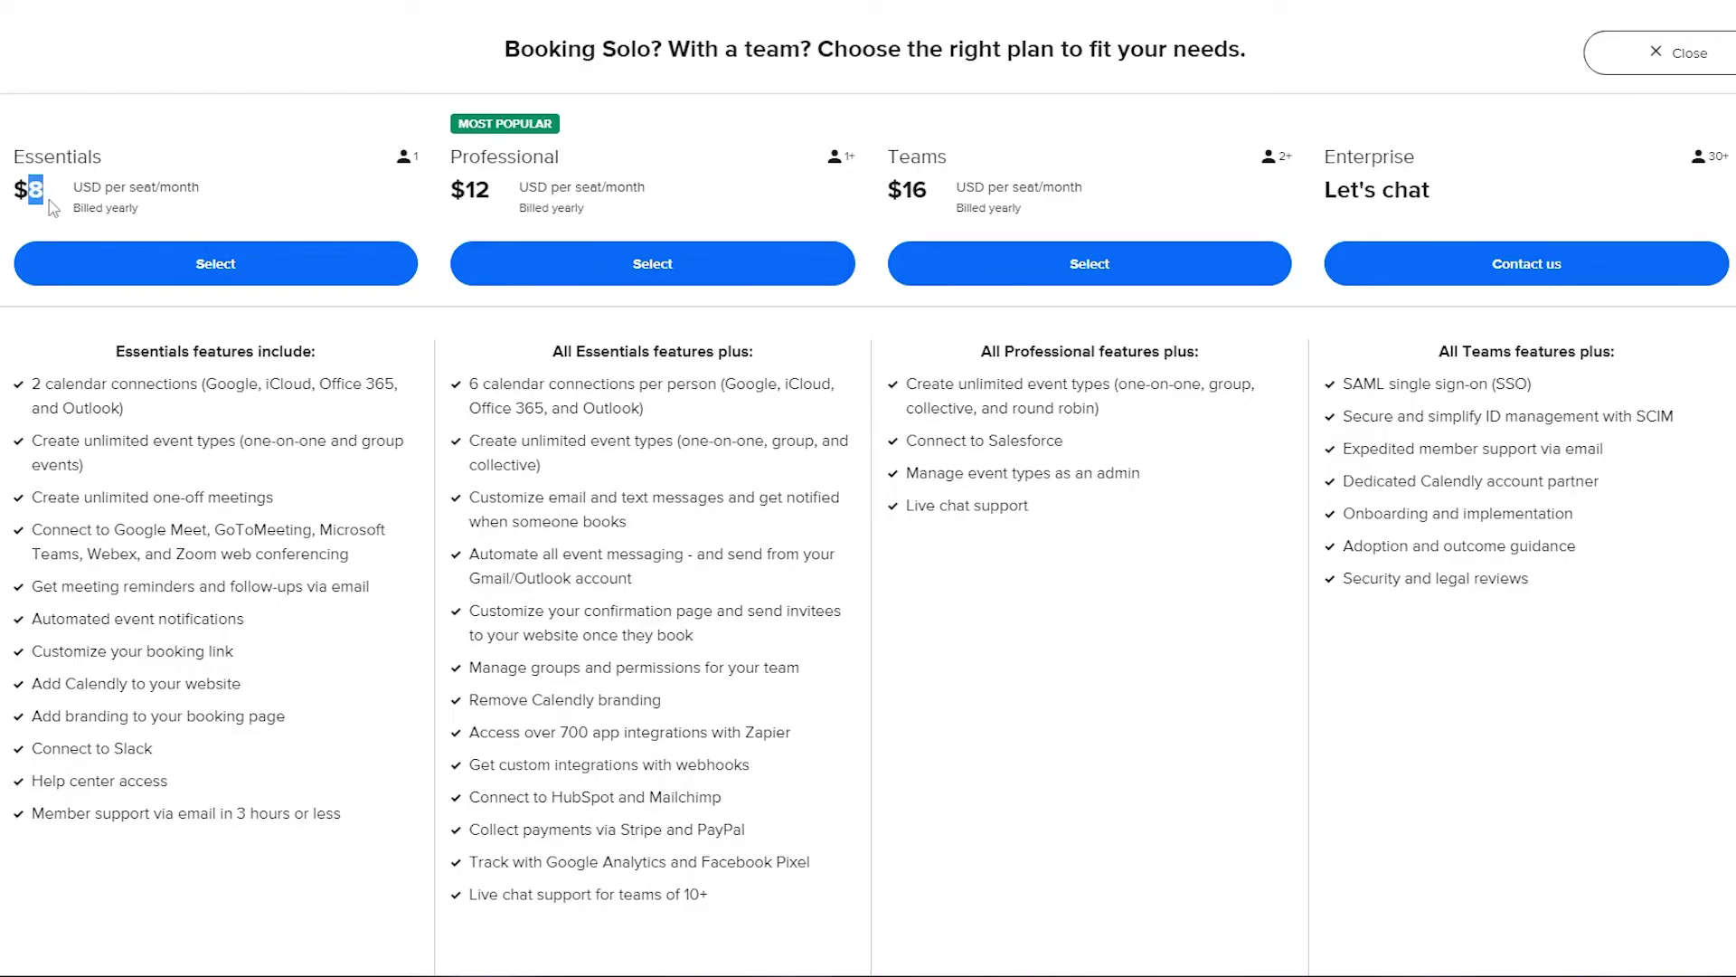
double_click(475, 190)
double_click(916, 192)
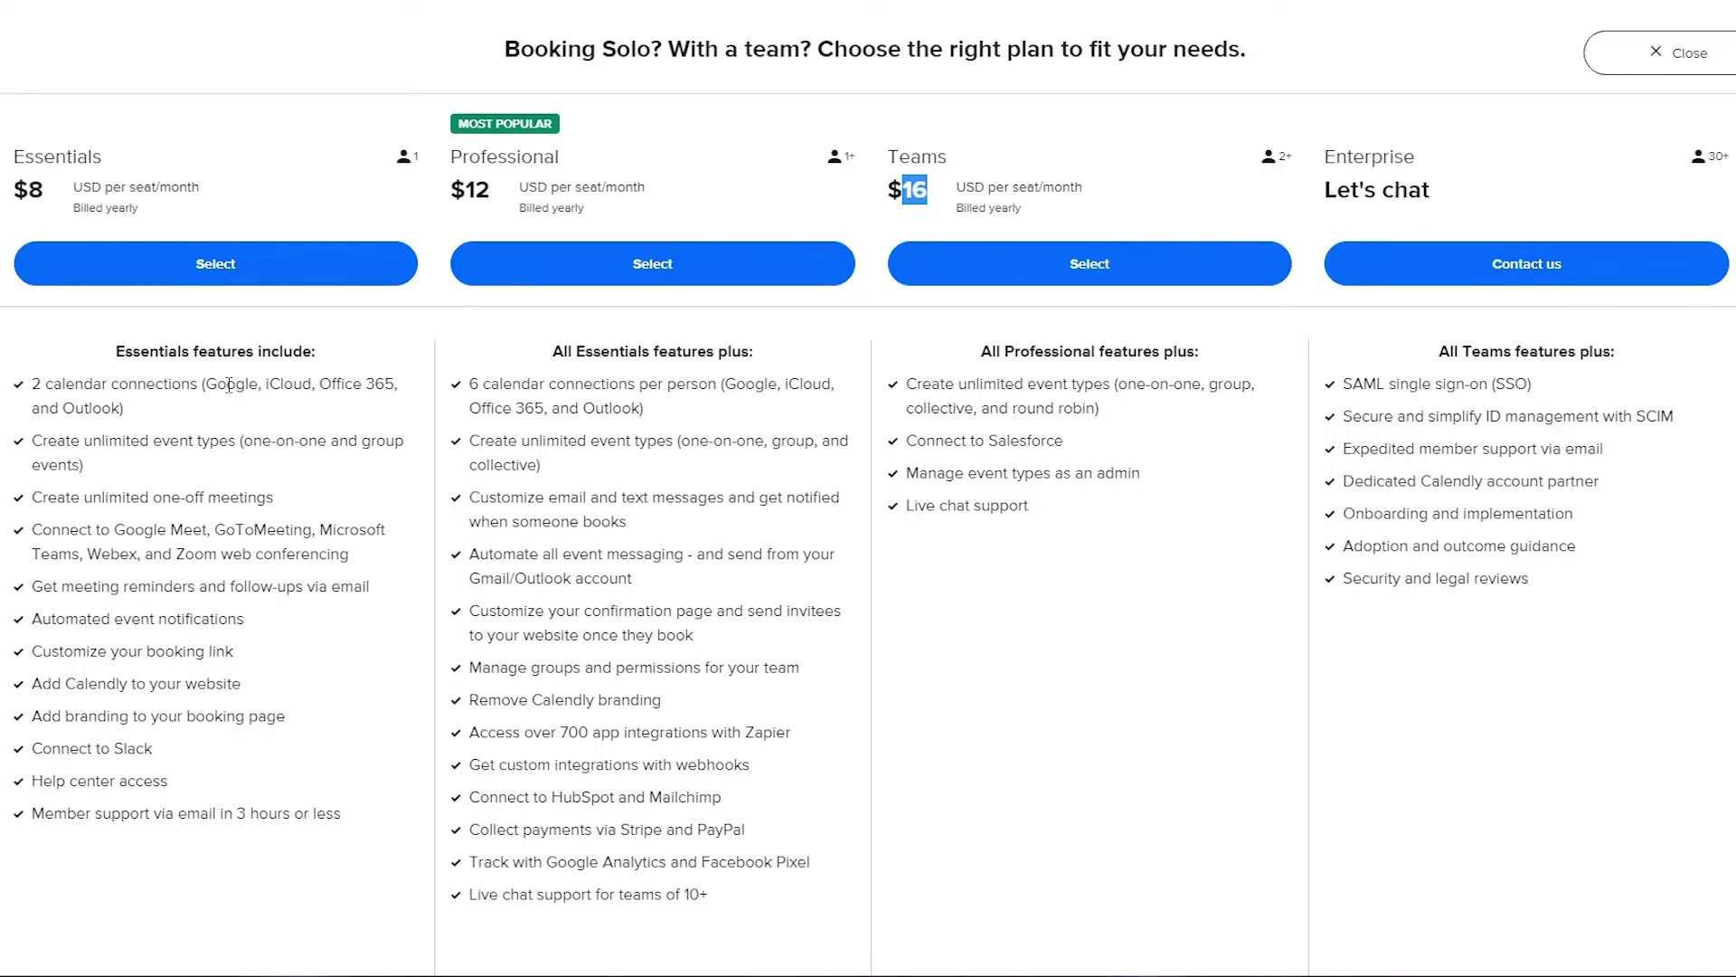
scroll(228, 386, down, 2)
scroll(162, 331, up, 1)
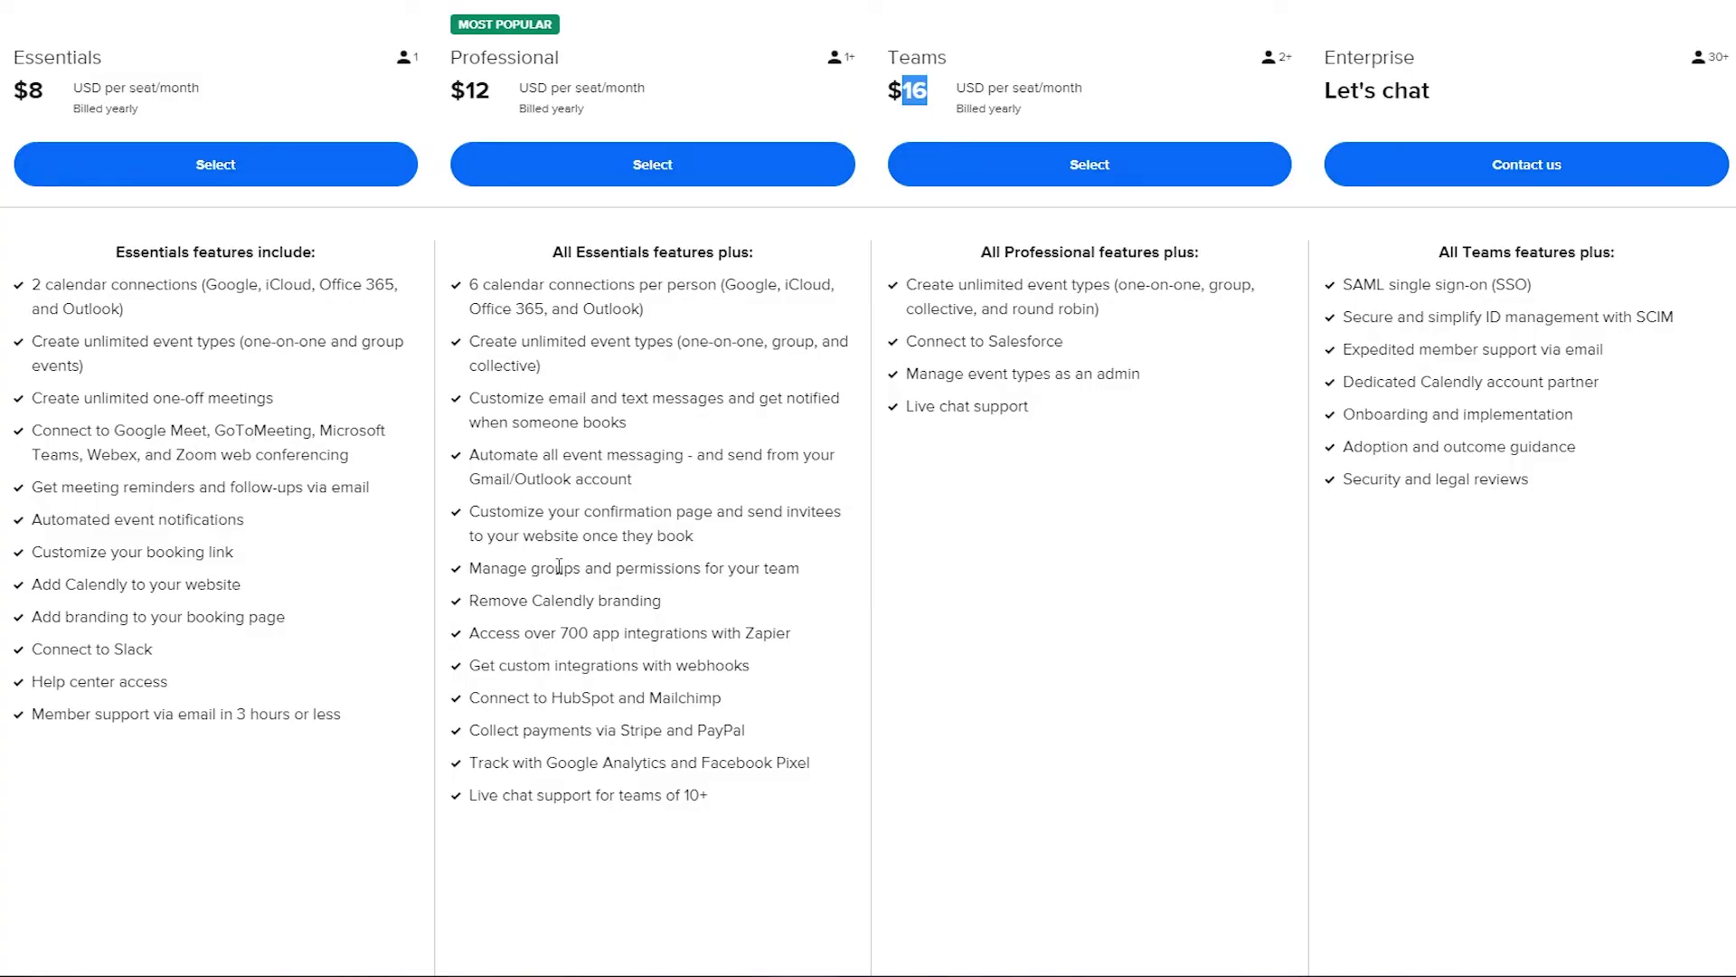
double_click(475, 291)
click(708, 312)
Recheck the Essentials $8 price and features, then close the plan comparison
scroll(604, 783, up, 1)
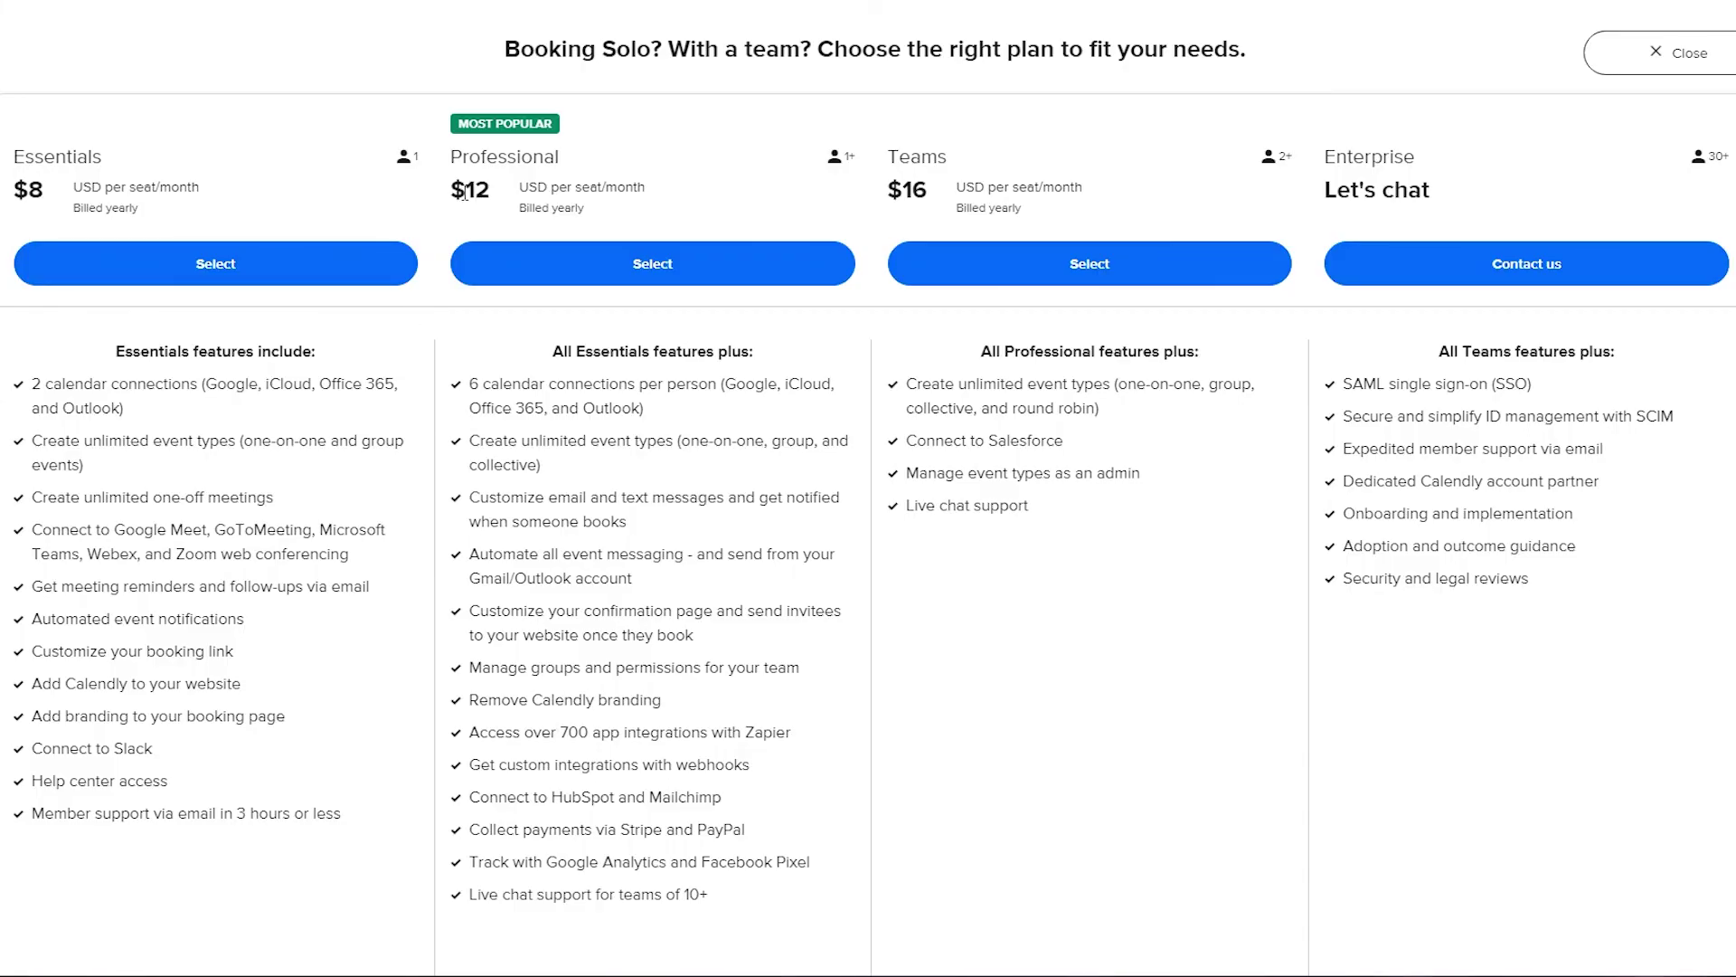
double_click(37, 187)
click(339, 186)
scroll(624, 624, down, 2)
scroll(687, 542, up, 2)
scroll(609, 298, down, 2)
scroll(814, 506, up, 2)
click(1680, 52)
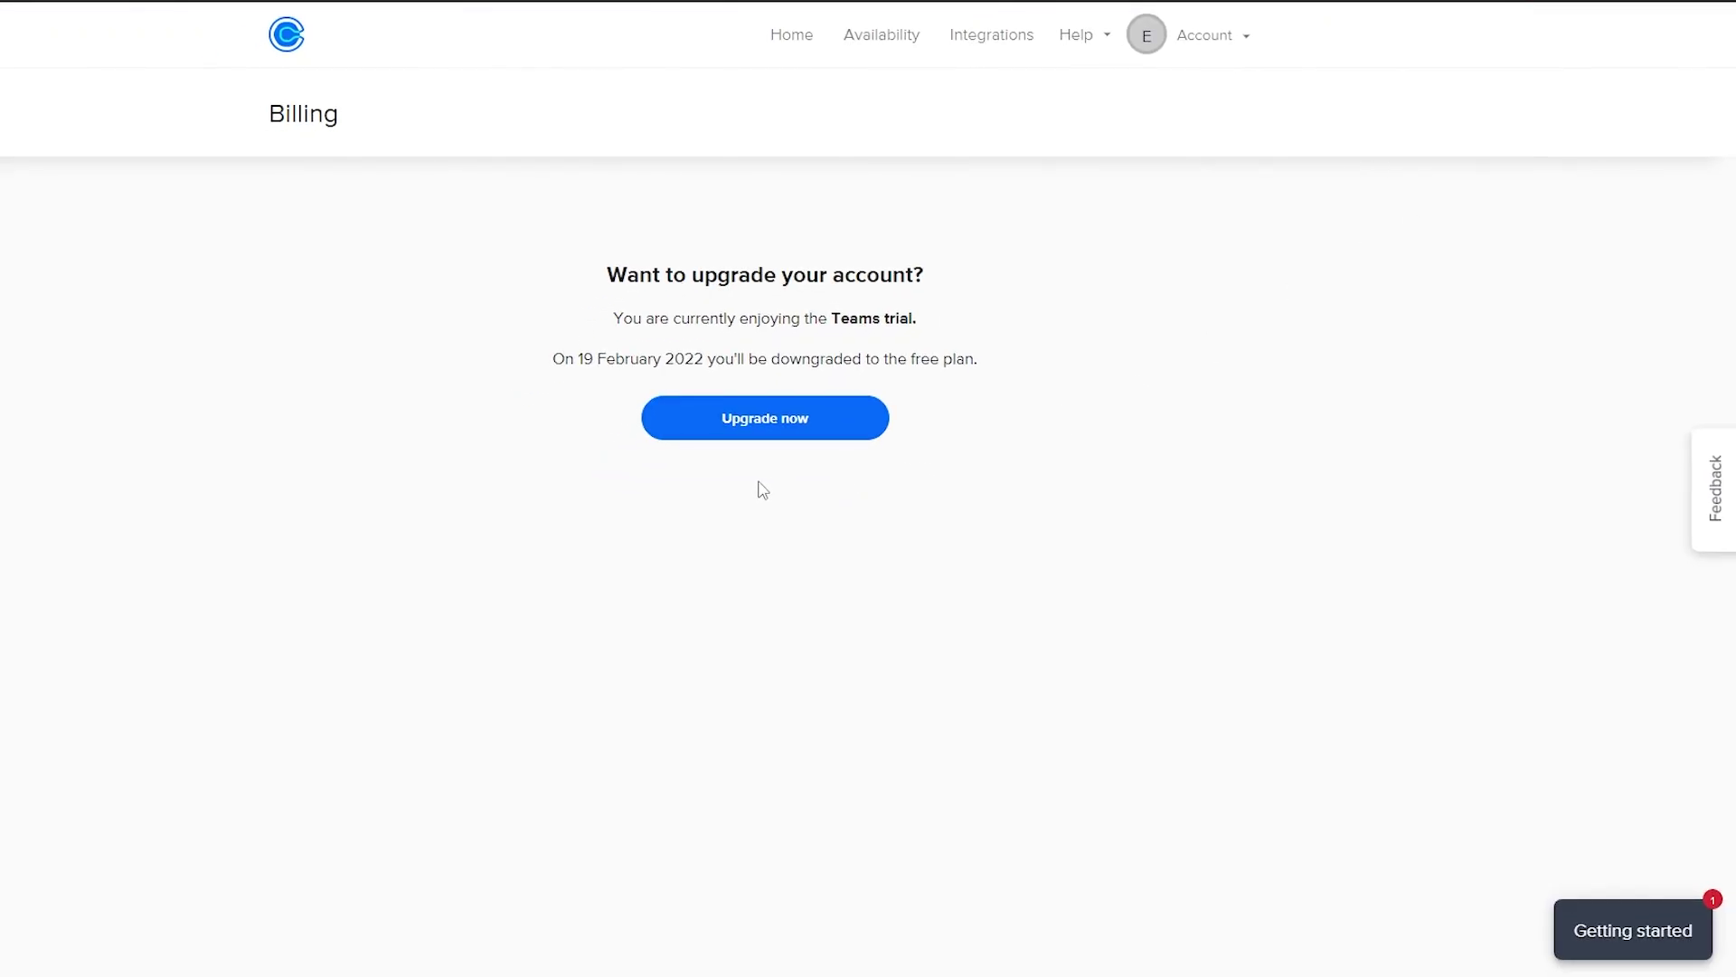